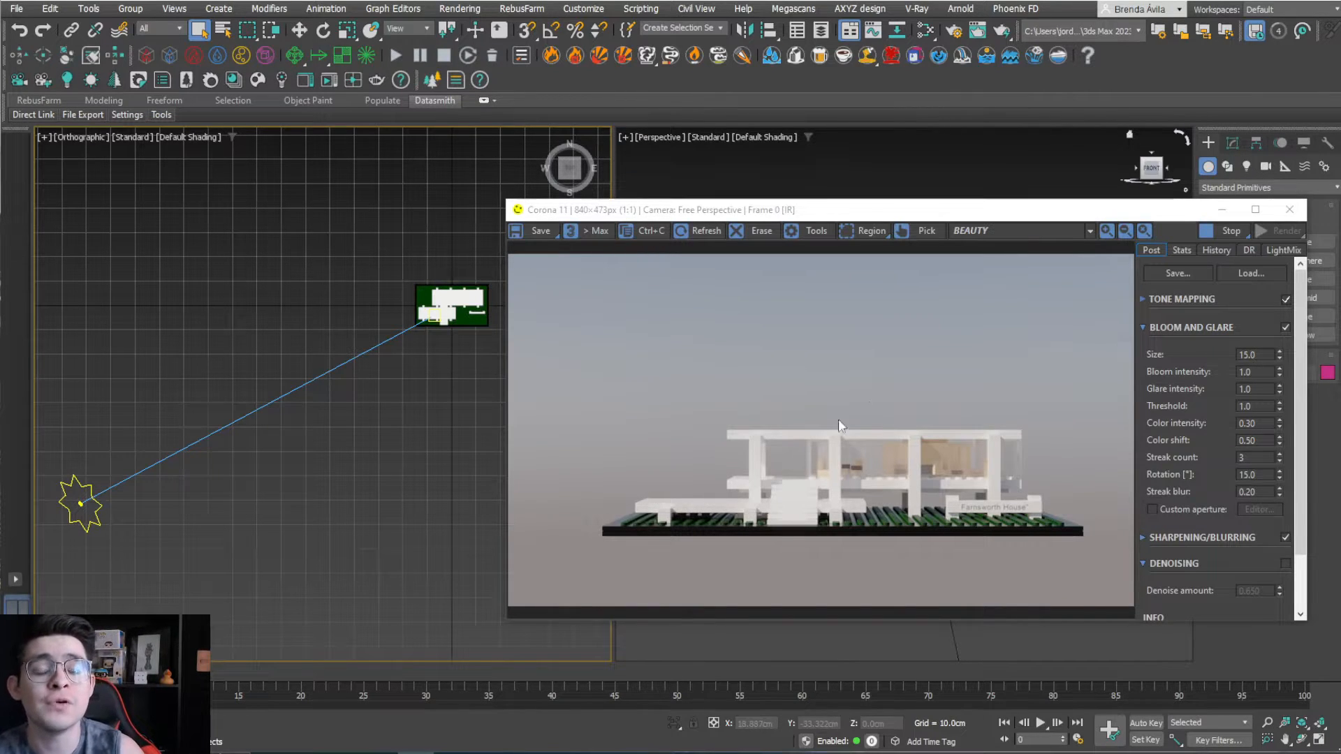
Set the animation's frame rate to a custom 24 FPS in the time configuration.
{"action": "left_click_drag", "start_coordinate": [935, 211], "coordinate": [770, 183]}
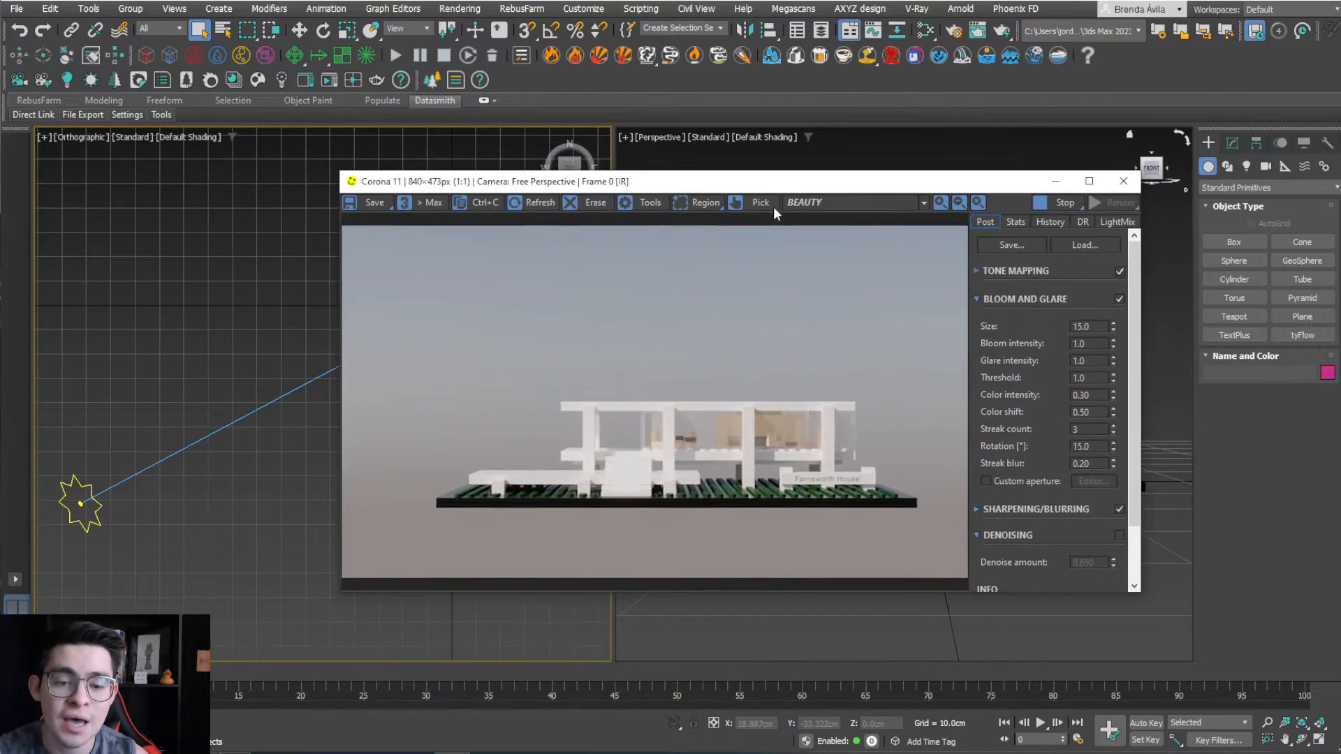
{"action": "left_click", "coordinate": [1079, 744]}
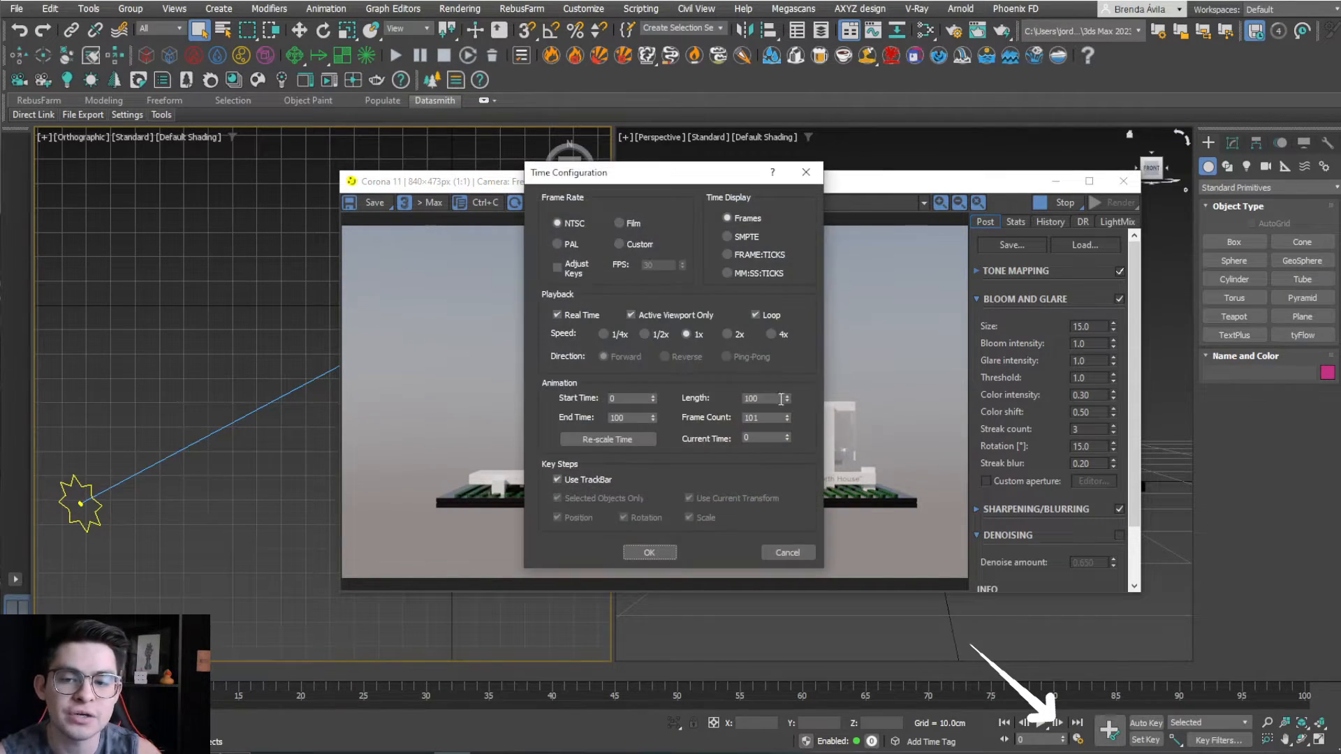
{"action": "left_click_drag", "start_coordinate": [695, 179], "coordinate": [1000, 226]}
{"action": "left_click", "coordinate": [939, 293]}
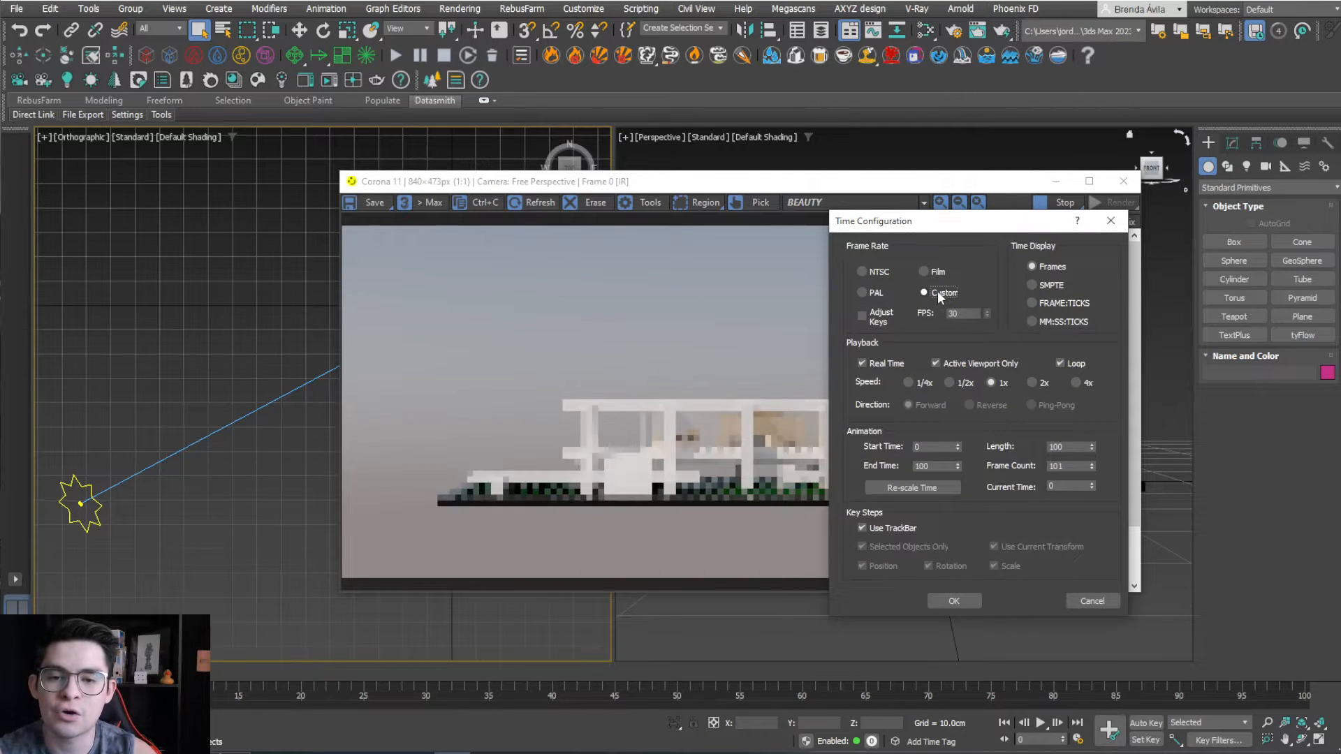
{"action": "double_click", "coordinate": [951, 314]}
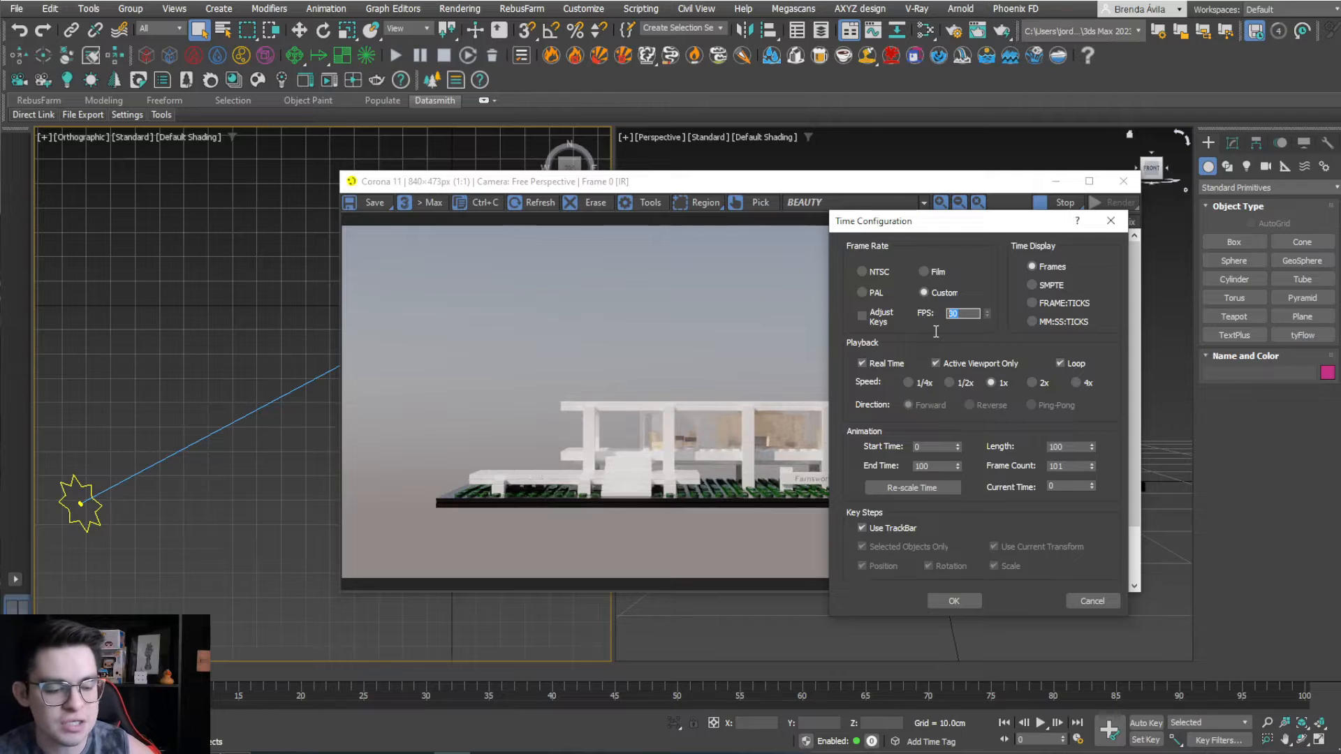
{"action": "type", "text": "24"}
{"action": "key", "text": "Return"}
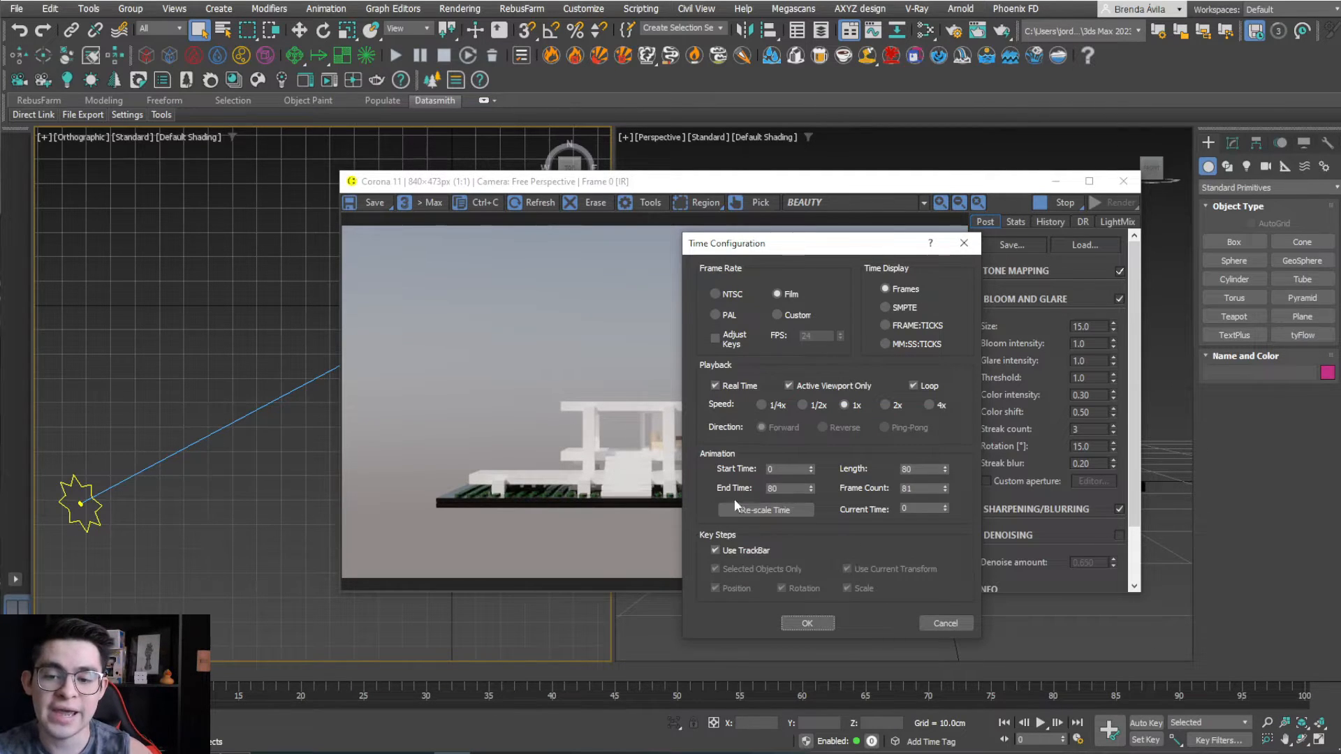
Switch to the calculator and multiply 5 by 24 to work out the frames for a five-second animation.
{"action": "double_click", "coordinate": [782, 489]}
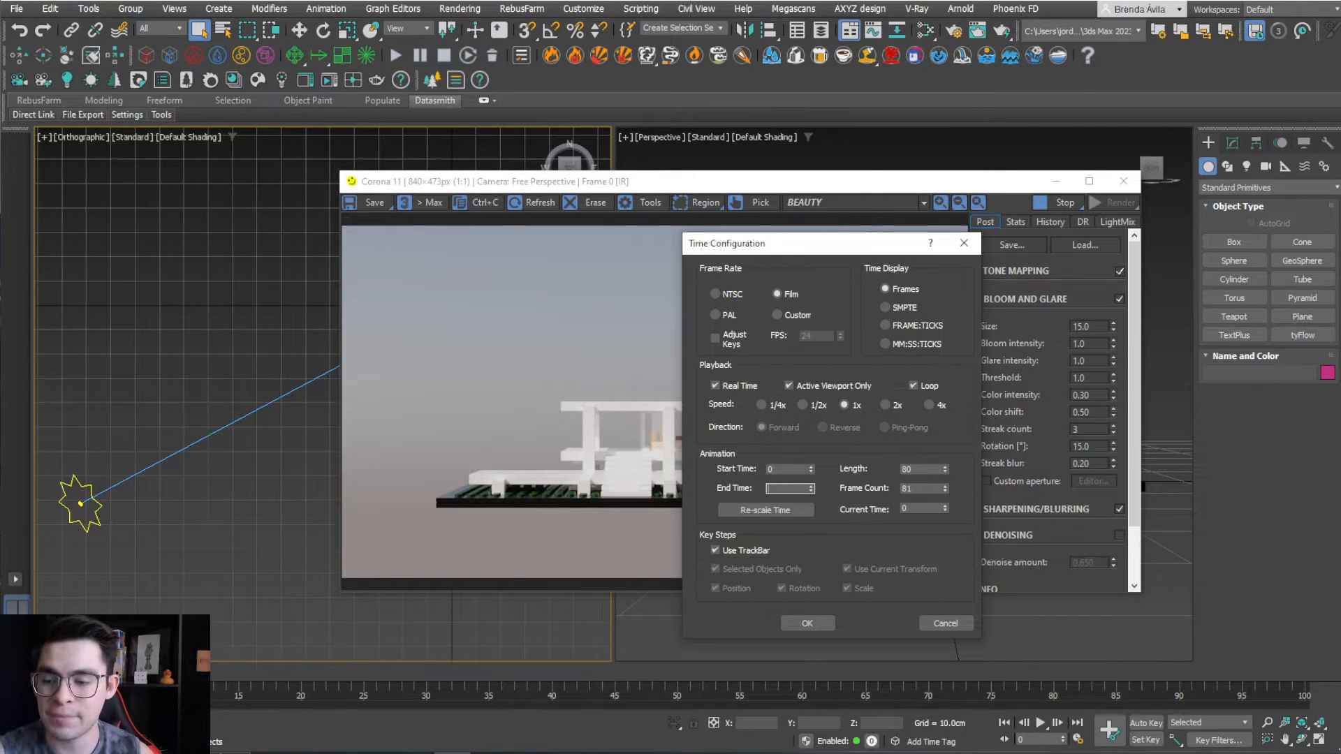
{"action": "key", "text": "XF86Calculator"}
{"action": "left_click_drag", "start_coordinate": [461, 97], "coordinate": [308, 84]}
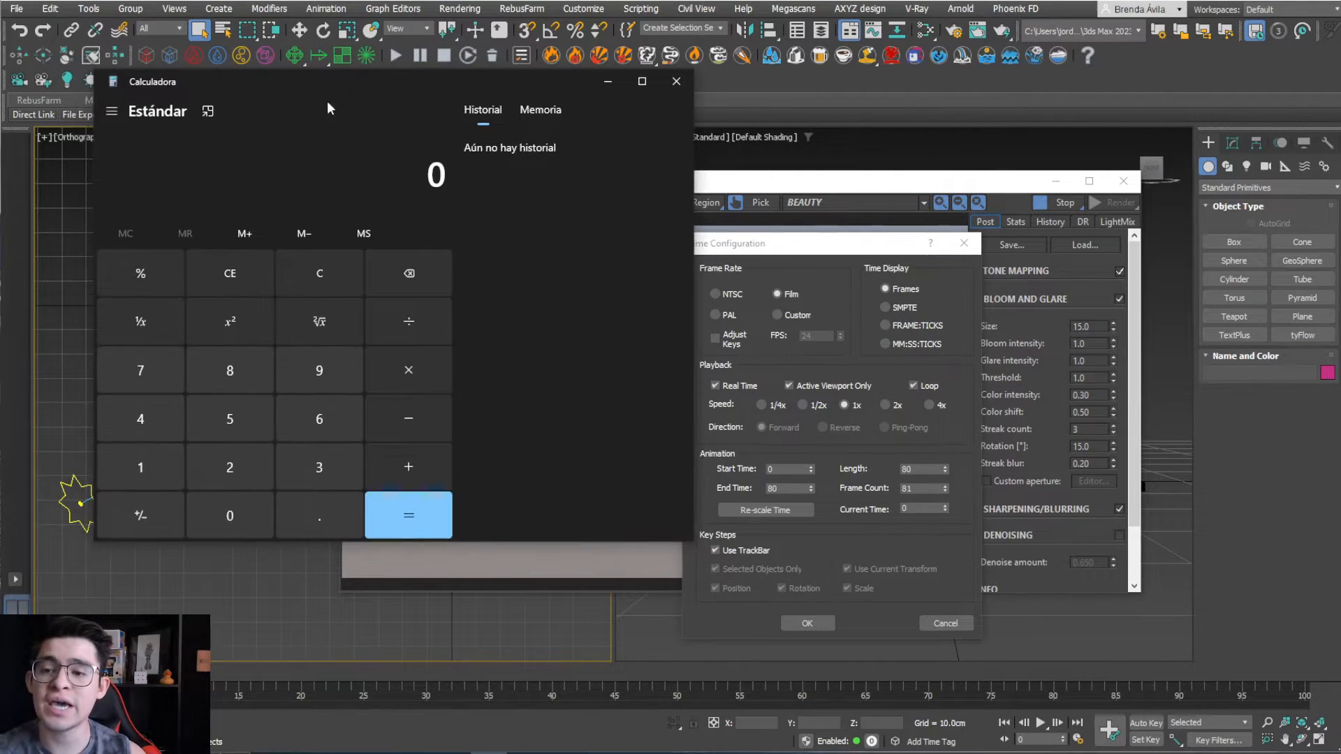
{"action": "left_click_drag", "start_coordinate": [396, 87], "coordinate": [640, 94]}
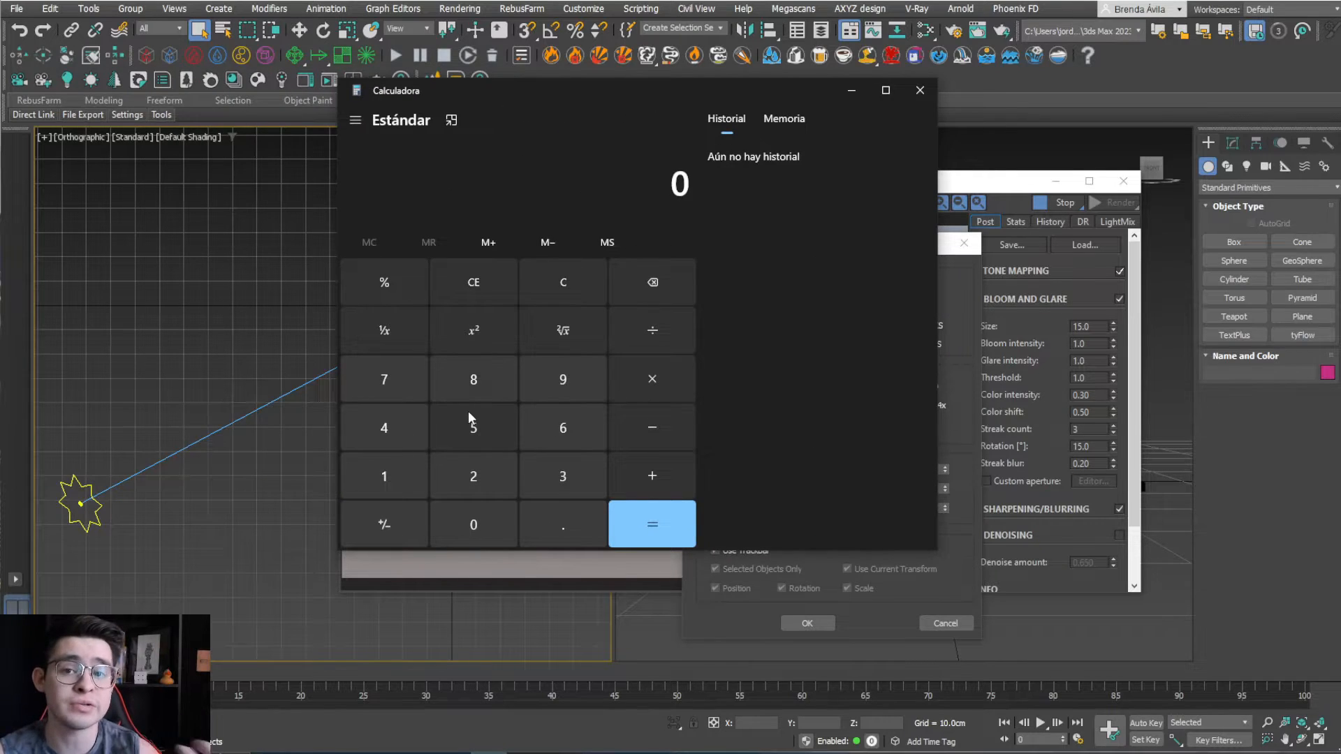
{"action": "left_click", "coordinate": [468, 417]}
{"action": "left_click", "coordinate": [650, 373]}
{"action": "left_click", "coordinate": [506, 471]}
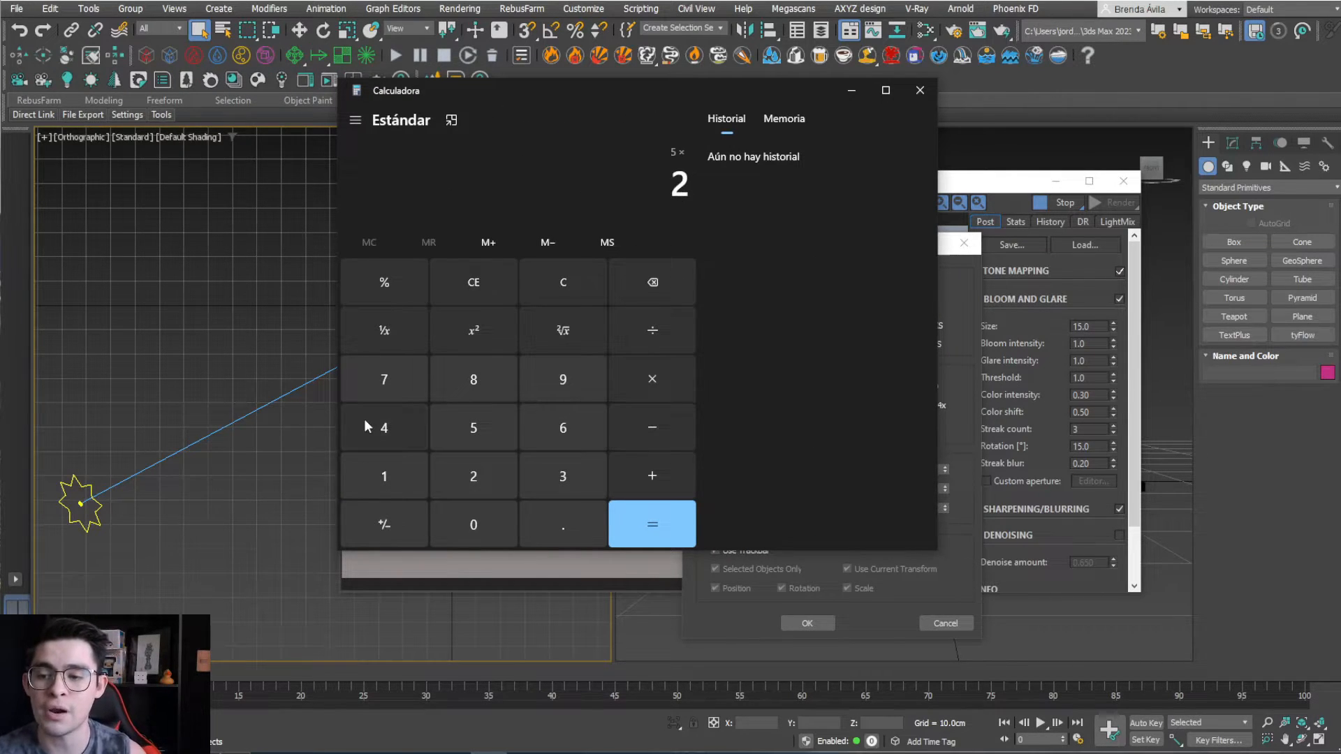
{"action": "left_click", "coordinate": [373, 425]}
{"action": "left_click", "coordinate": [635, 522]}
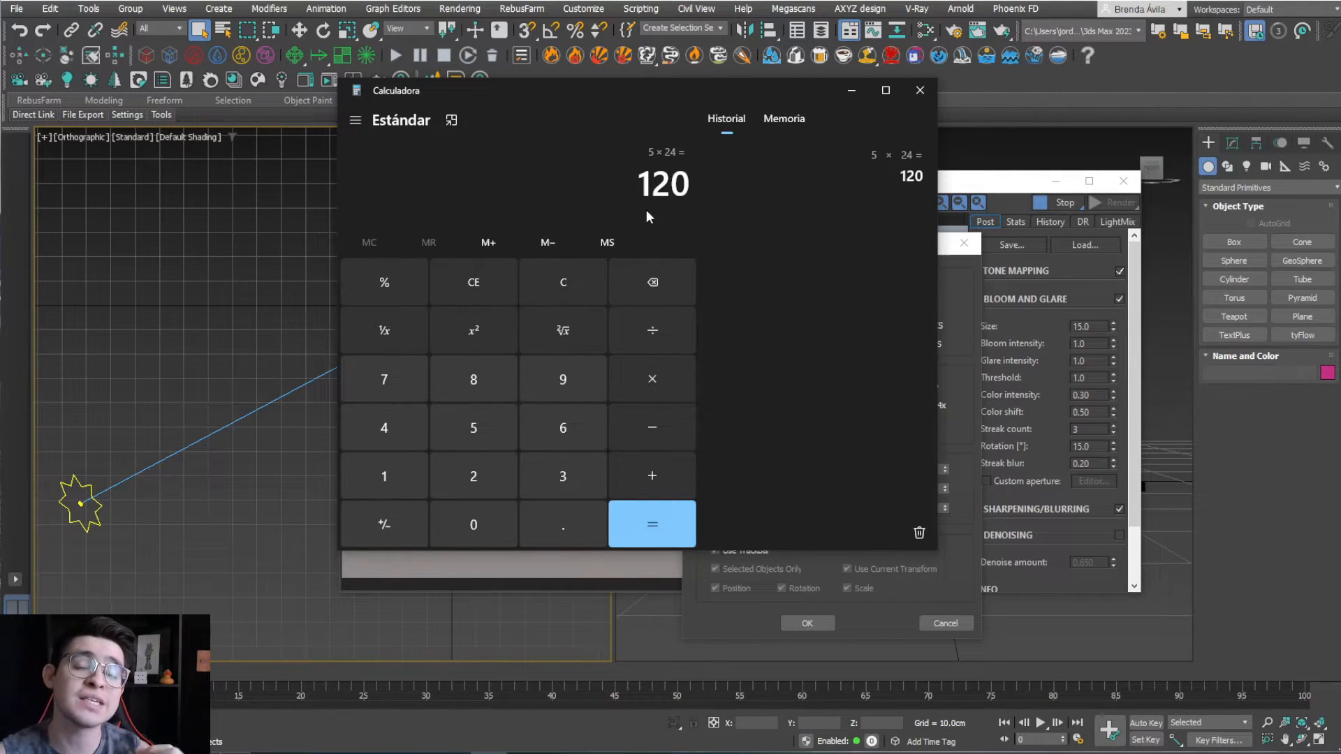
Clear the calculator and multiply 7 by 24 for a seven-second animation.
{"action": "left_click", "coordinate": [563, 279]}
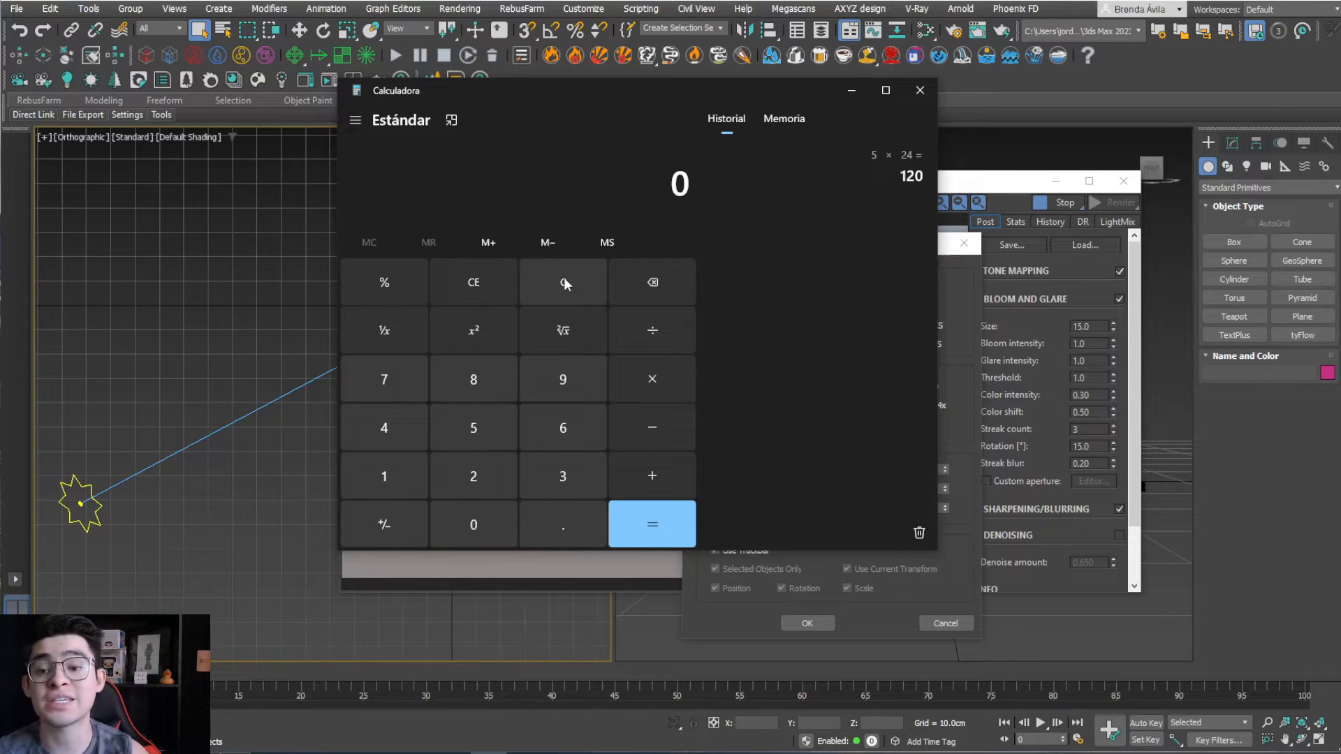
{"action": "left_click", "coordinate": [395, 390]}
{"action": "left_click", "coordinate": [653, 380]}
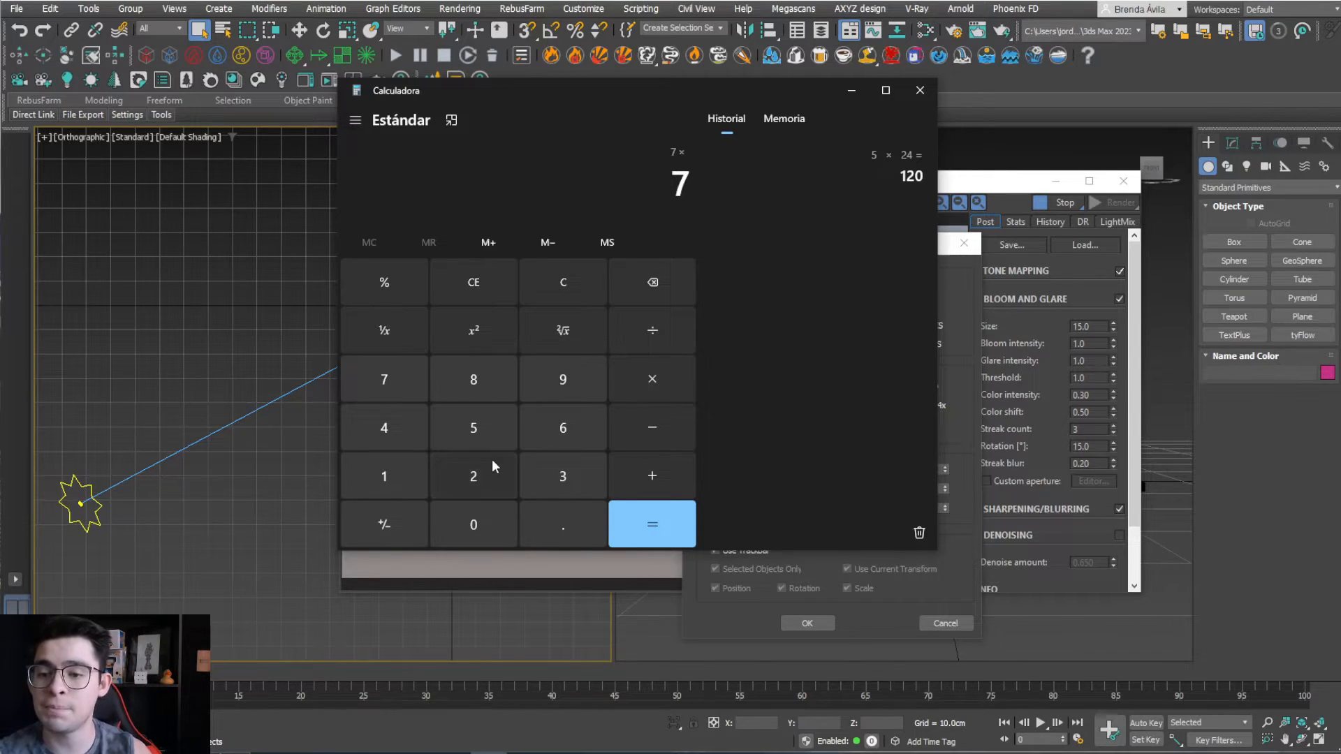
{"action": "left_click", "coordinate": [491, 460]}
{"action": "left_click", "coordinate": [391, 423]}
{"action": "left_click", "coordinate": [636, 522]}
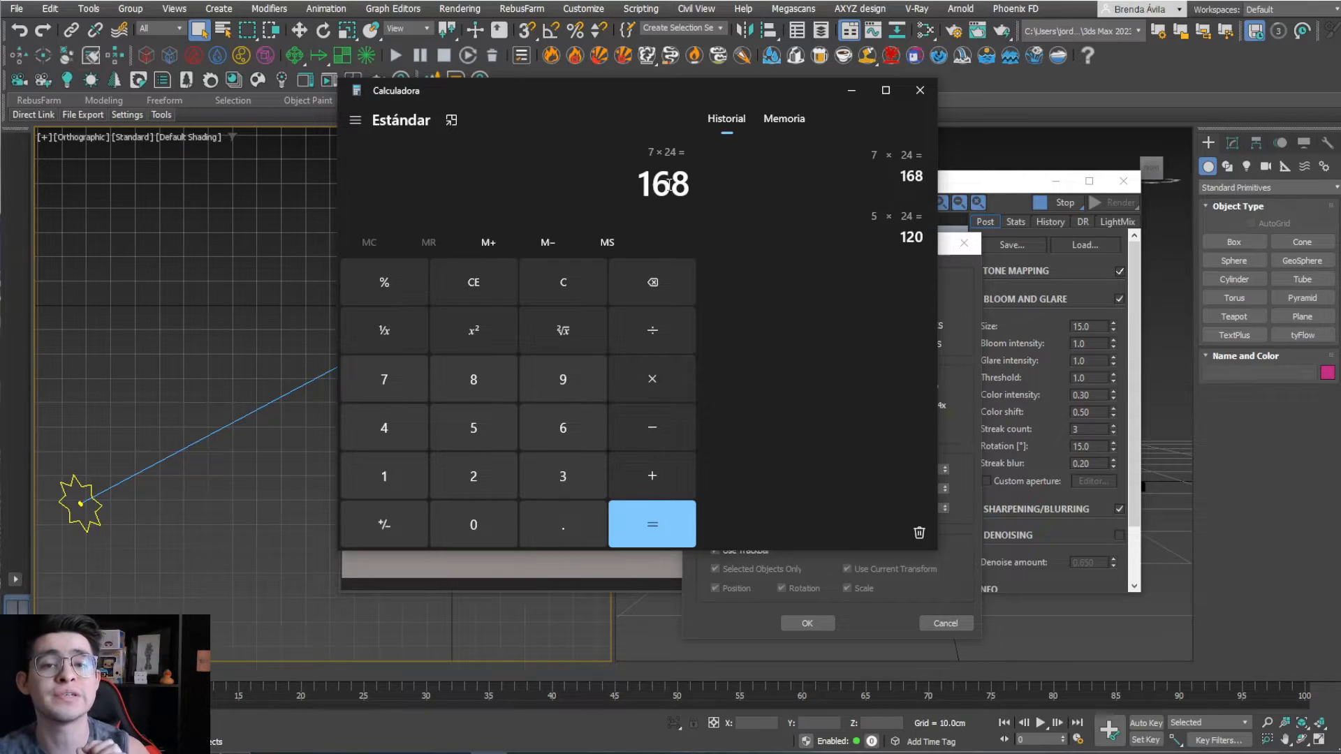
Return to the time configuration, set the animation's end time to 168 and apply the settings.
{"action": "left_click", "coordinate": [850, 93]}
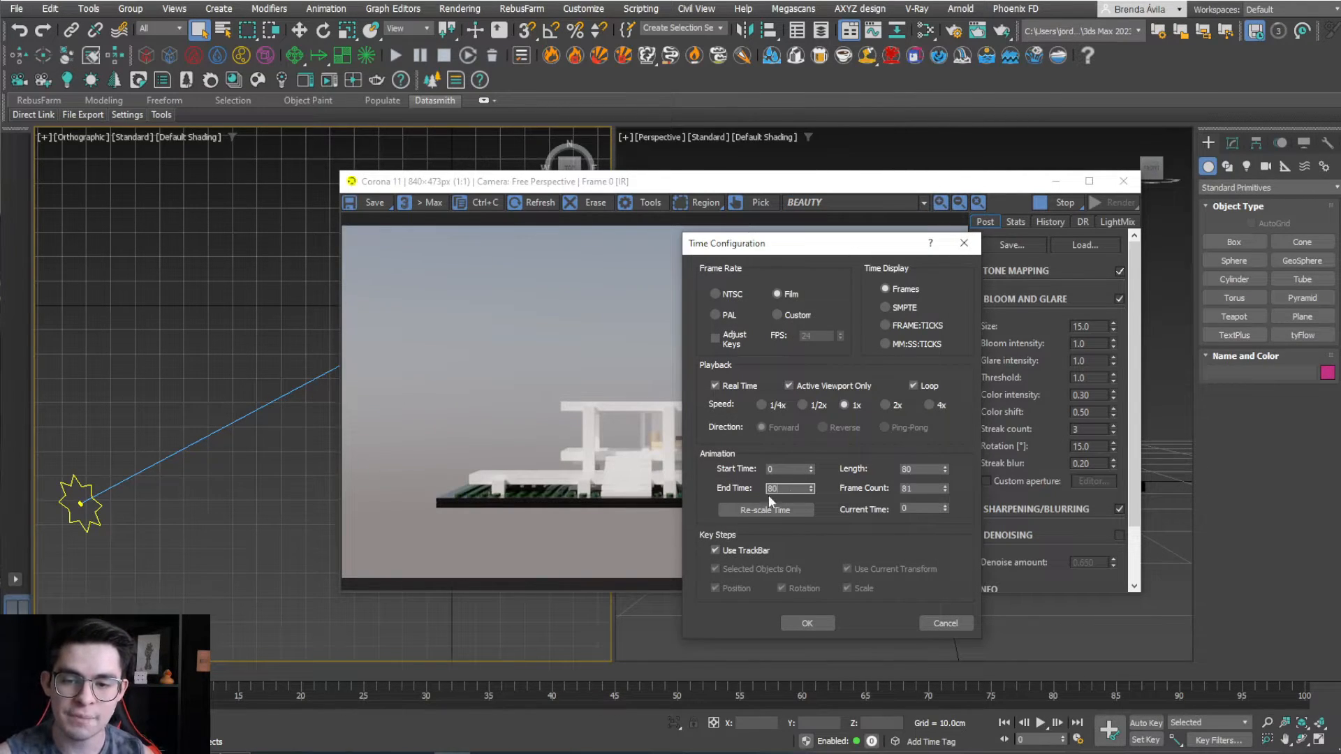
{"action": "type", "text": "168"}
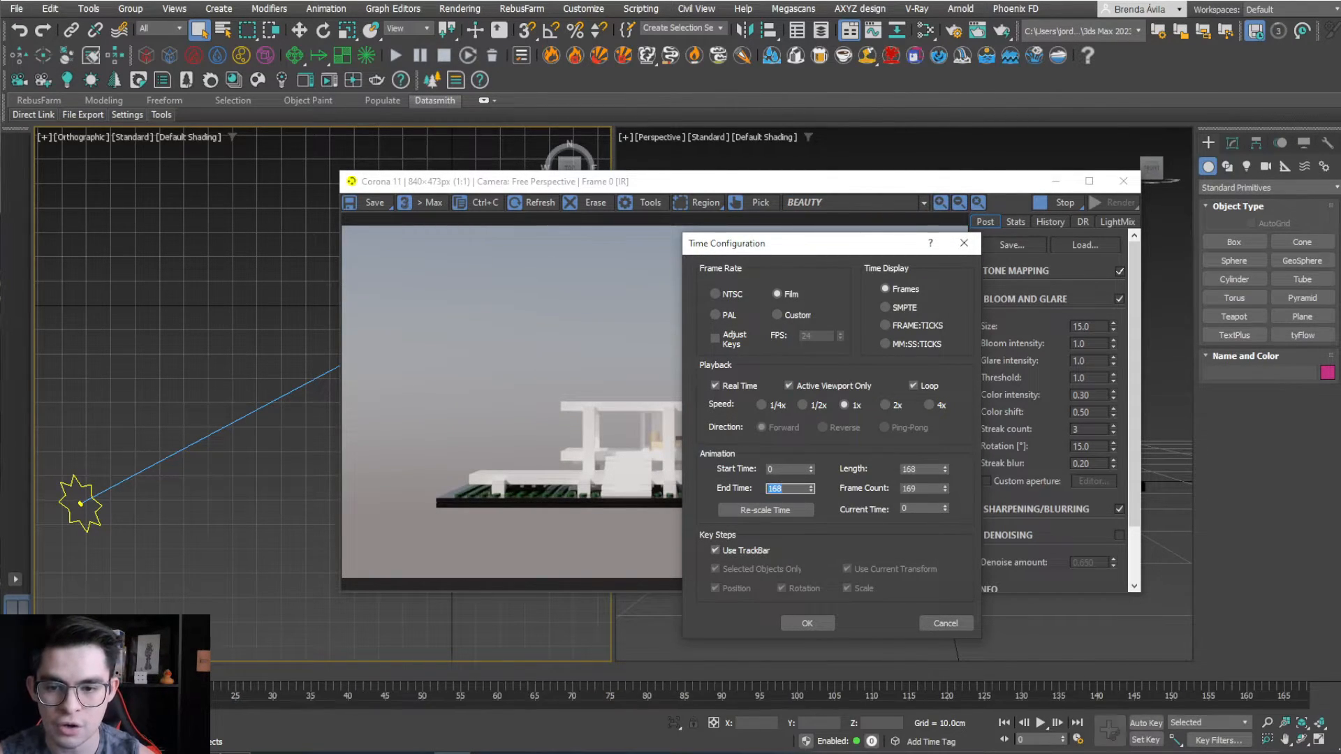
{"action": "left_click", "coordinate": [807, 623]}
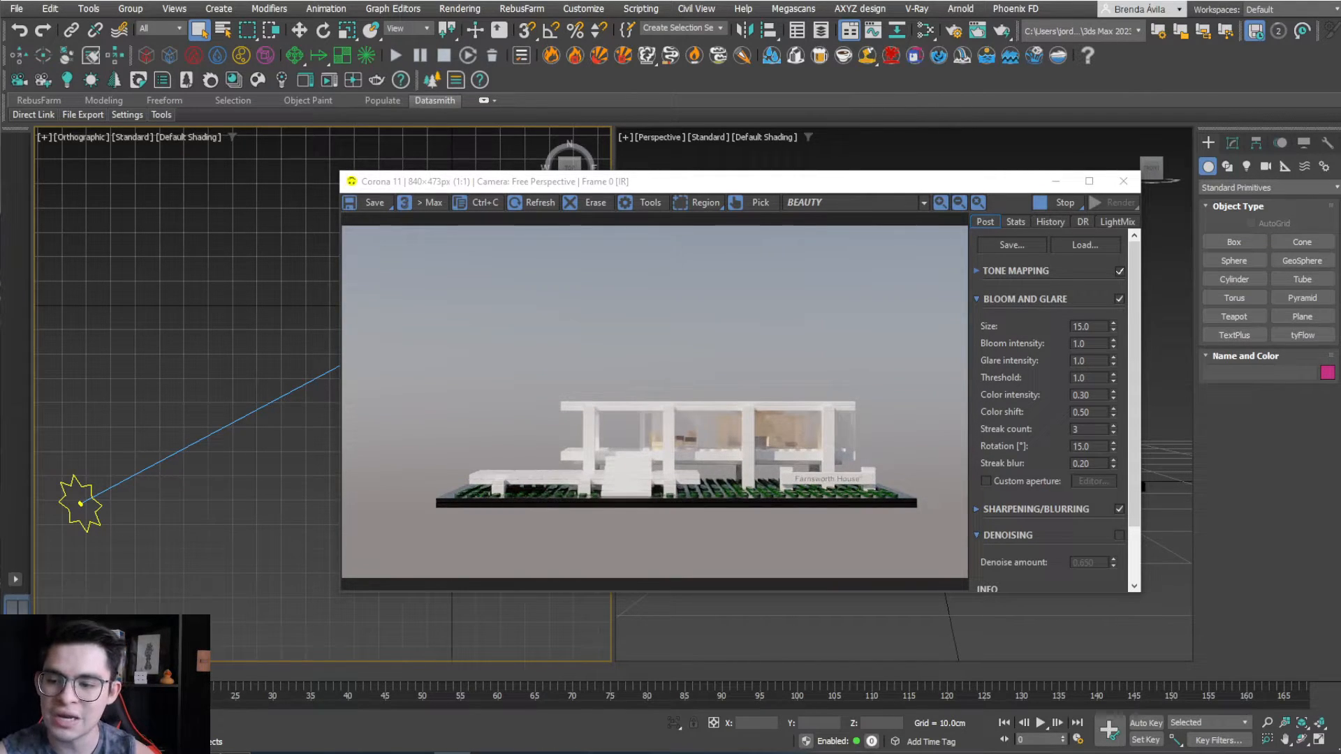
{"action": "mouse_move", "coordinate": [70, 673]}
{"action": "left_mouse_down"}
{"action": "mouse_move", "coordinate": [668, 650]}
{"action": "mouse_move", "coordinate": [1320, 657]}
{"action": "mouse_move", "coordinate": [56, 671]}
{"action": "mouse_move", "coordinate": [1320, 692]}
{"action": "mouse_move", "coordinate": [290, 702]}
{"action": "mouse_move", "coordinate": [354, 689]}
{"action": "mouse_move", "coordinate": [1204, 700]}
{"action": "mouse_move", "coordinate": [56, 692]}
{"action": "left_mouse_up"}
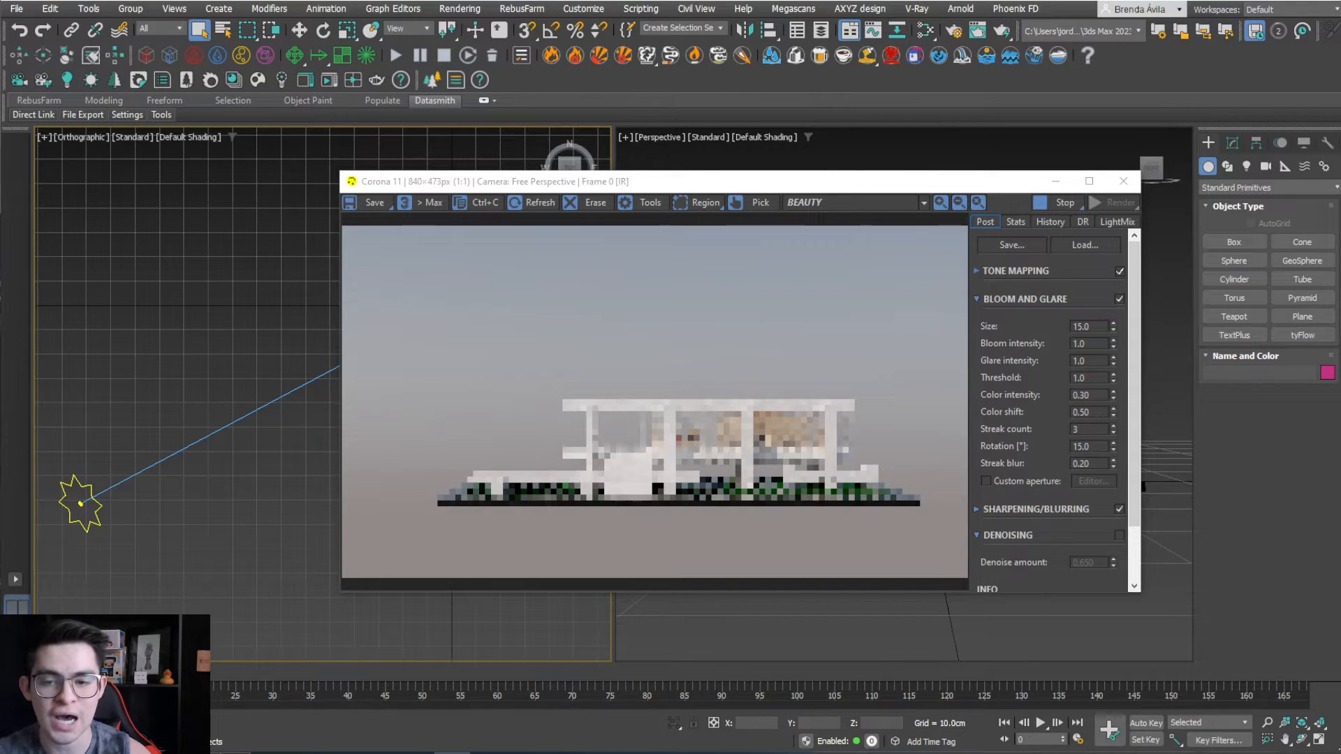
Stop and close the interactive Corona render, and change the orthographic viewport to the Top view.
{"action": "left_click", "coordinate": [1055, 201]}
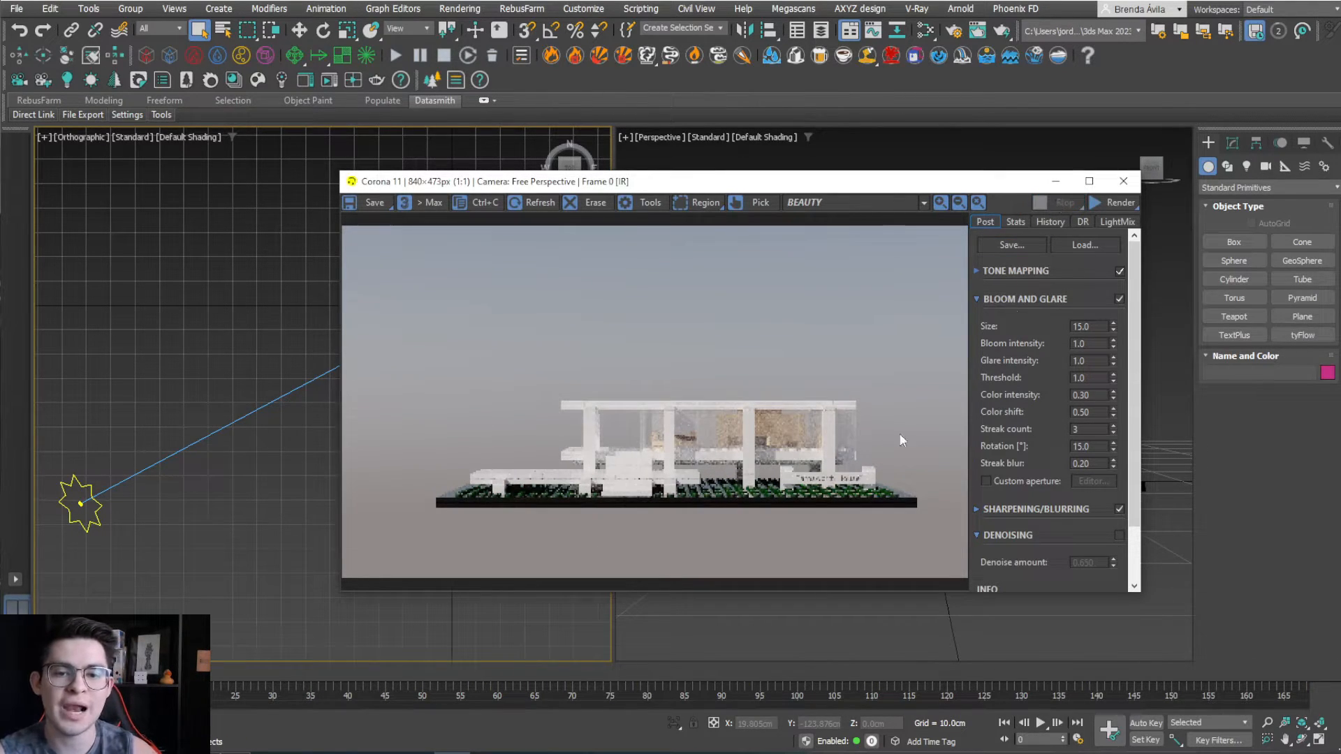
{"action": "left_click", "coordinate": [1123, 181]}
{"action": "scroll", "coordinate": [463, 370], "scroll_direction": "down", "scroll_amount": 4}
{"action": "key", "text": "t"}
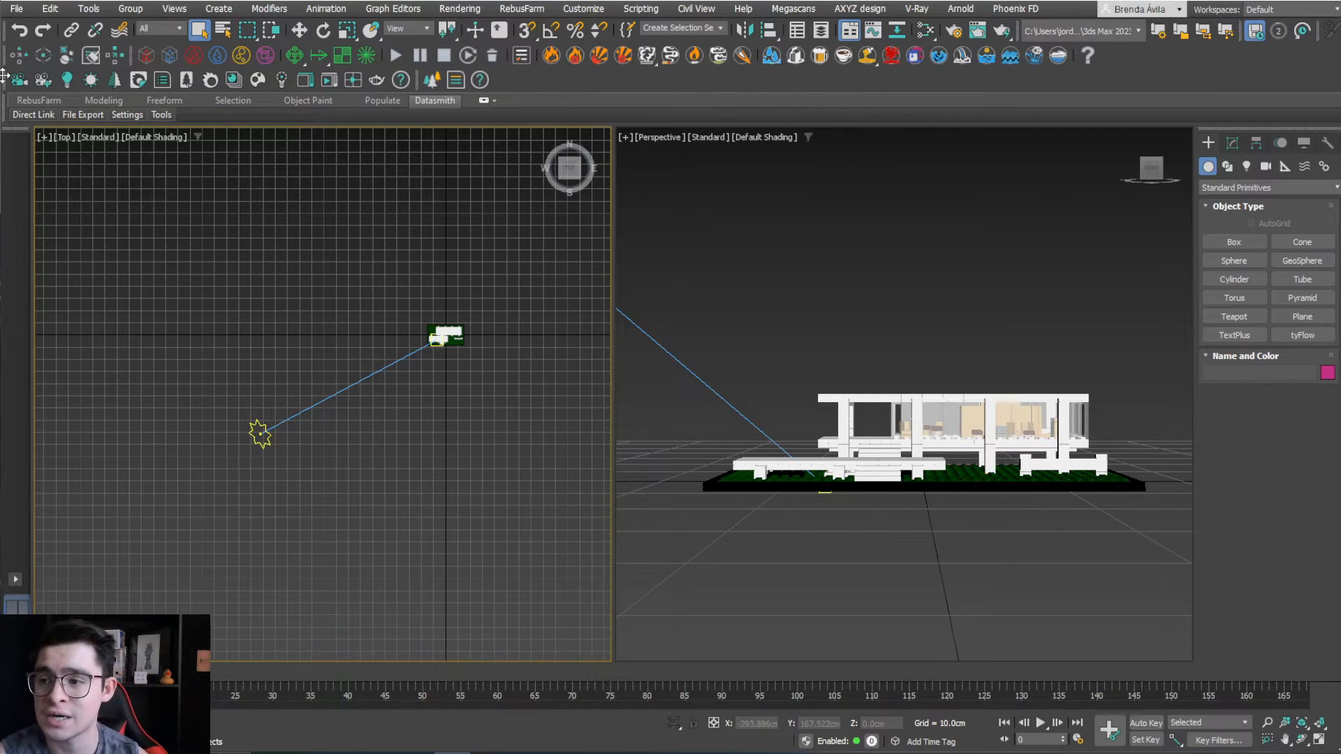
Create a Corona camera in the Top view, placed southeast of the house and aimed northwest across it.
{"action": "left_click_drag", "start_coordinate": [7, 77], "coordinate": [300, 241]}
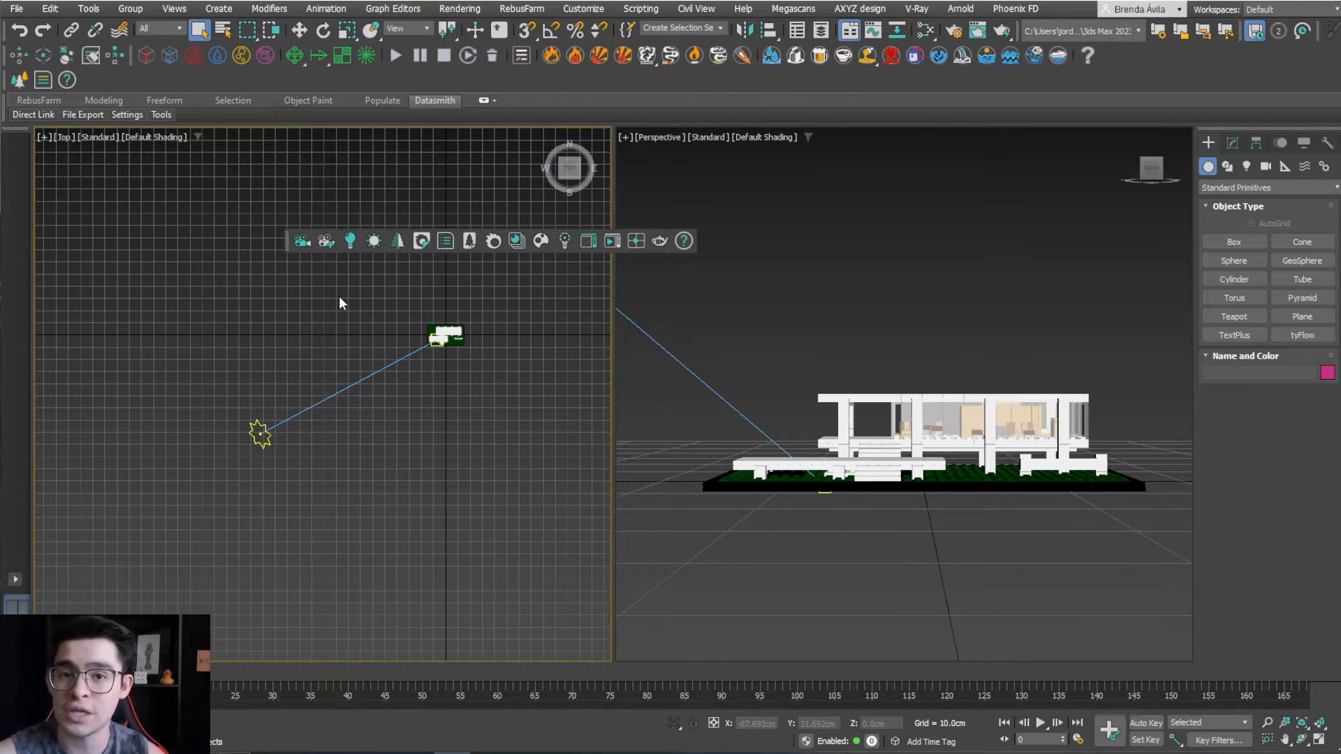
{"action": "left_click", "coordinate": [302, 240]}
{"action": "left_click_drag", "start_coordinate": [509, 408], "coordinate": [410, 306]}
{"action": "right_click", "coordinate": [296, 315]}
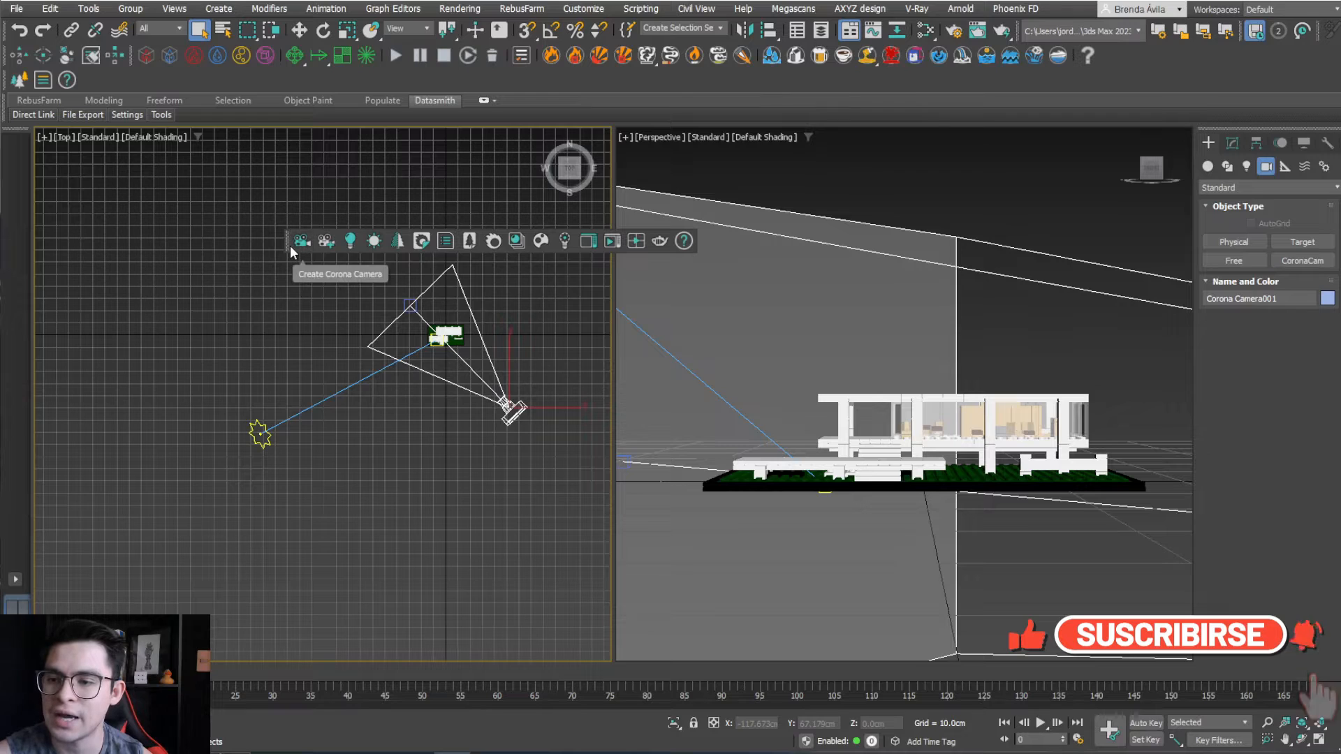
{"action": "double_click", "coordinate": [291, 245]}
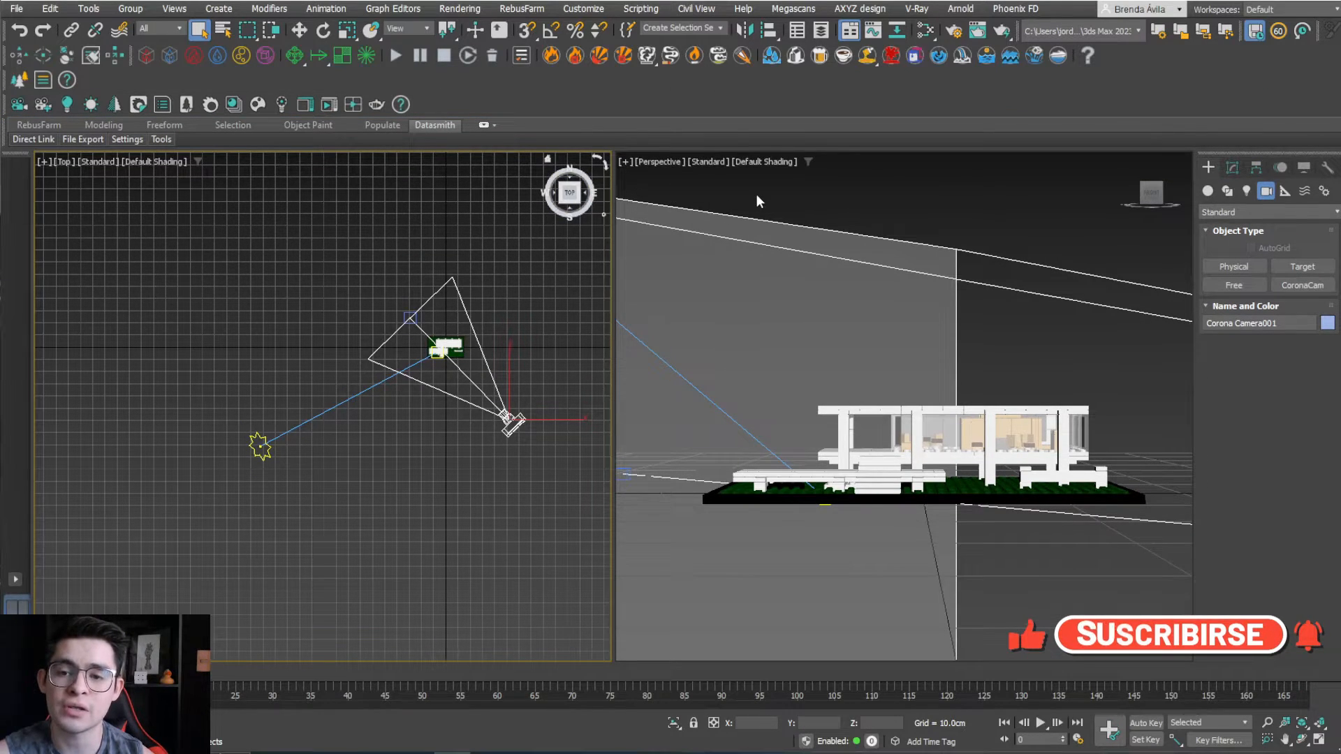
Show the perspective viewport through the new Corona camera, adjust its framing of the house and turn on safe frames.
{"action": "left_click", "coordinate": [940, 203]}
{"action": "key", "text": "c"}
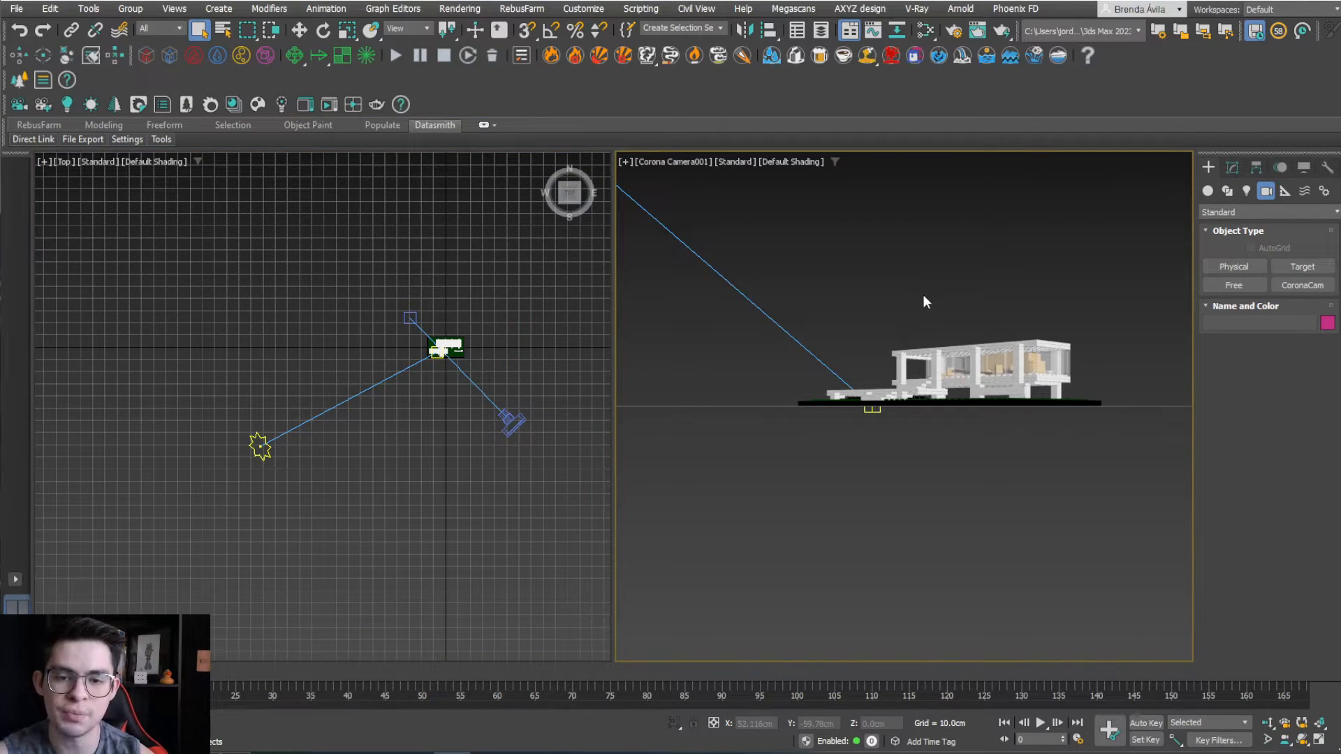
{"action": "middle_click_drag", "start_coordinate": [973, 332], "coordinate": [956, 366]}
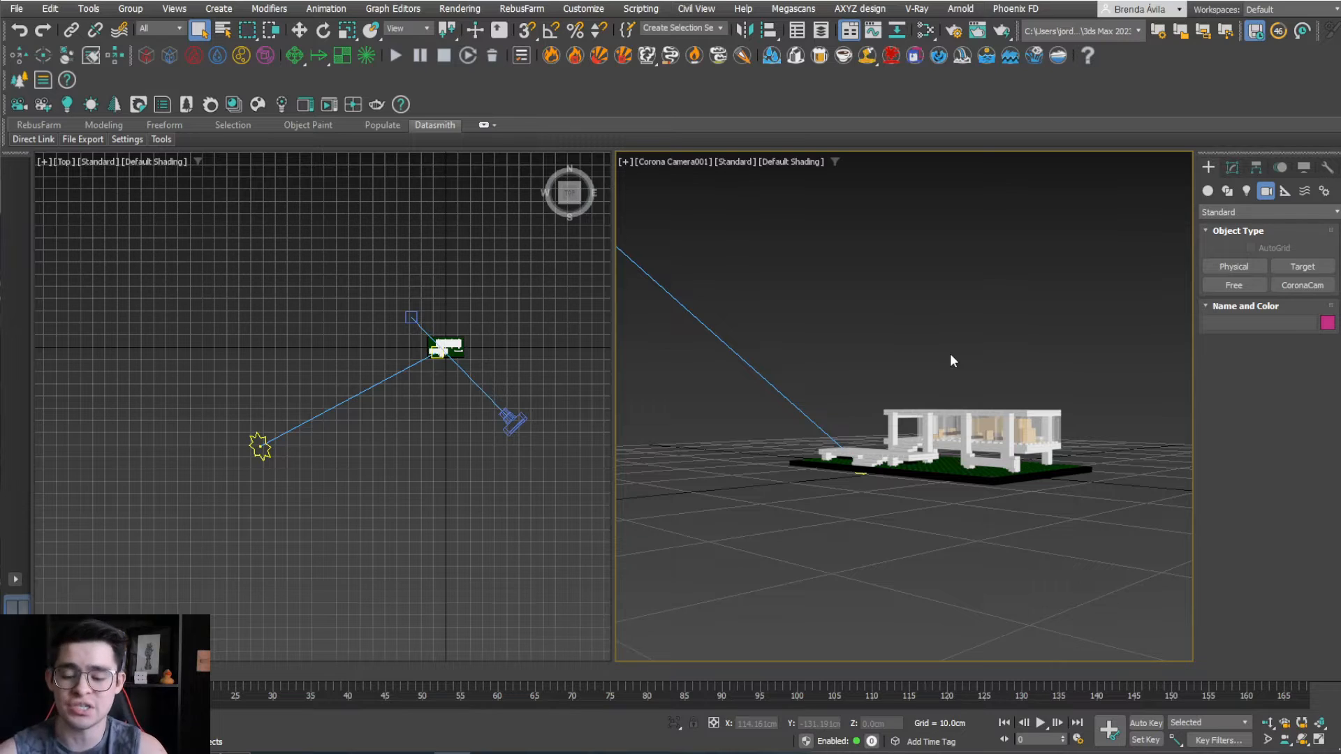
{"action": "key", "text": "shift+f"}
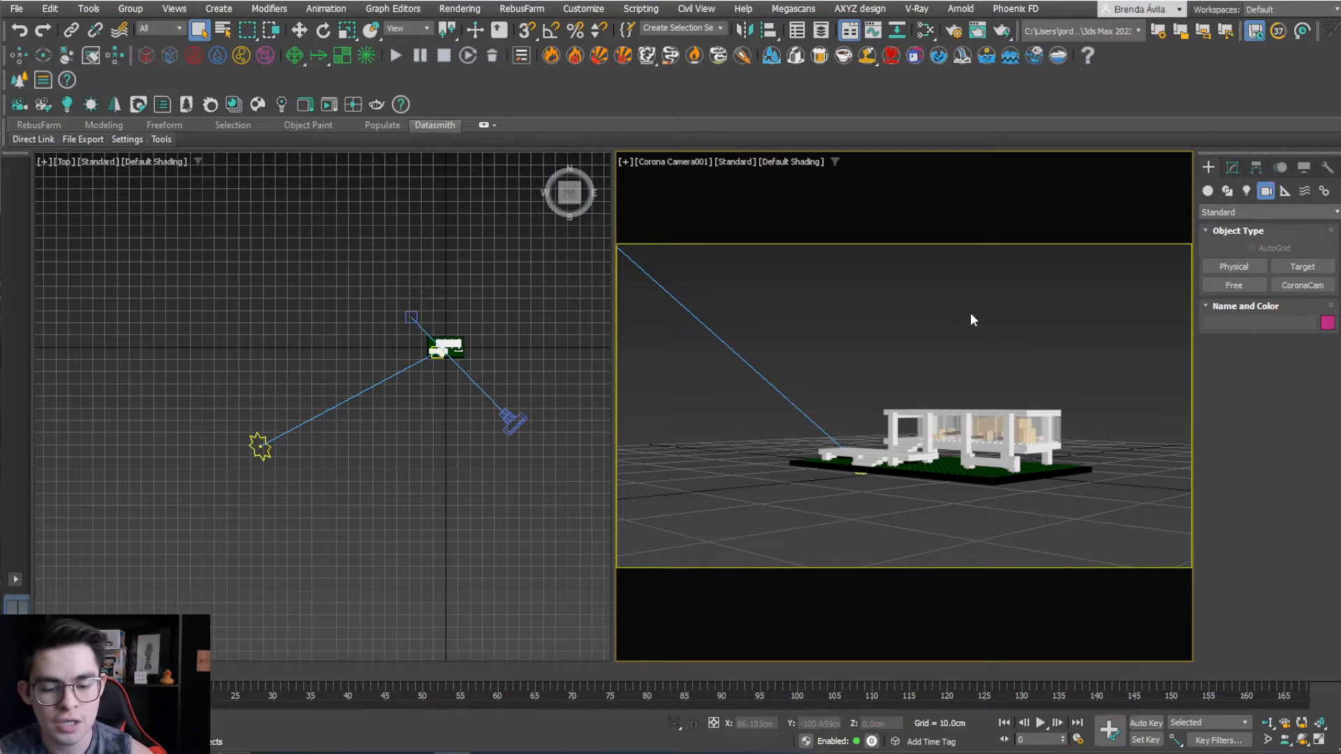
Open the render setup and set the output size to 1920x1080.
{"action": "key", "text": "F10"}
{"action": "left_click_drag", "start_coordinate": [997, 93], "coordinate": [1043, 92]}
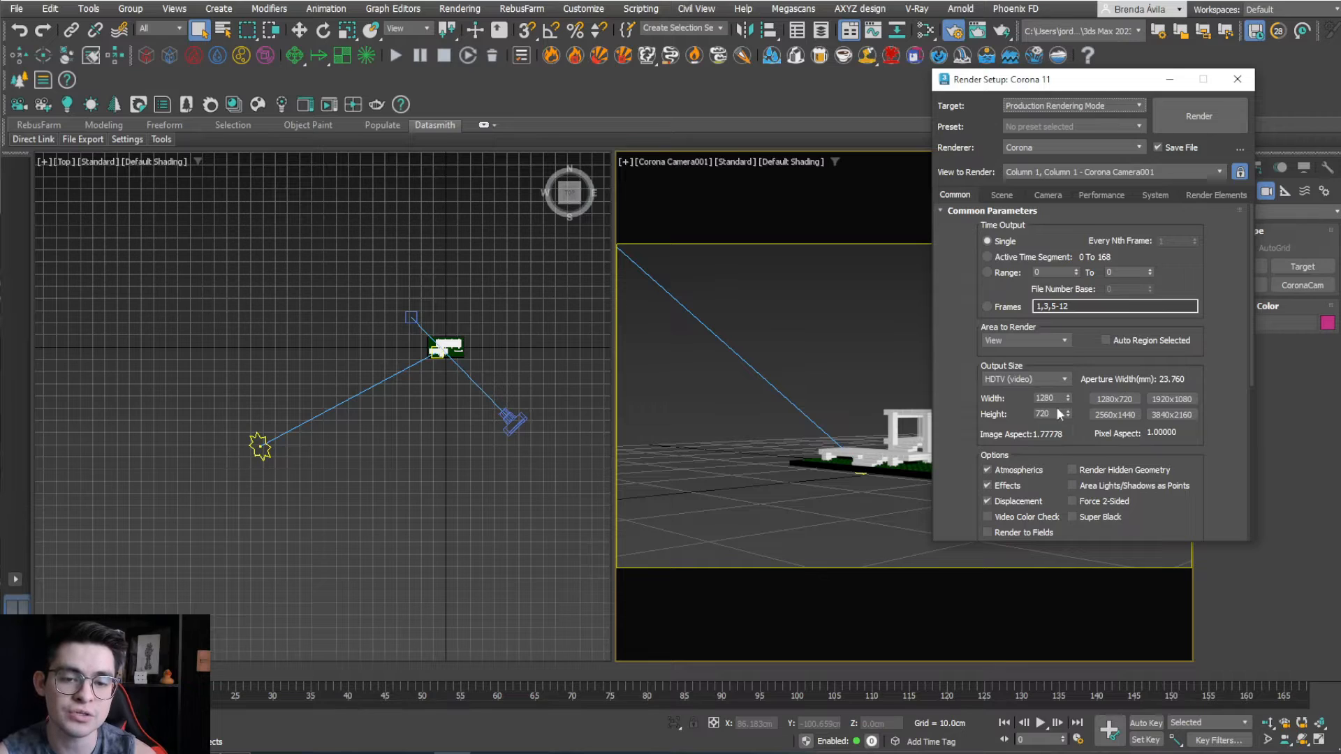
{"action": "left_click", "coordinate": [1163, 400]}
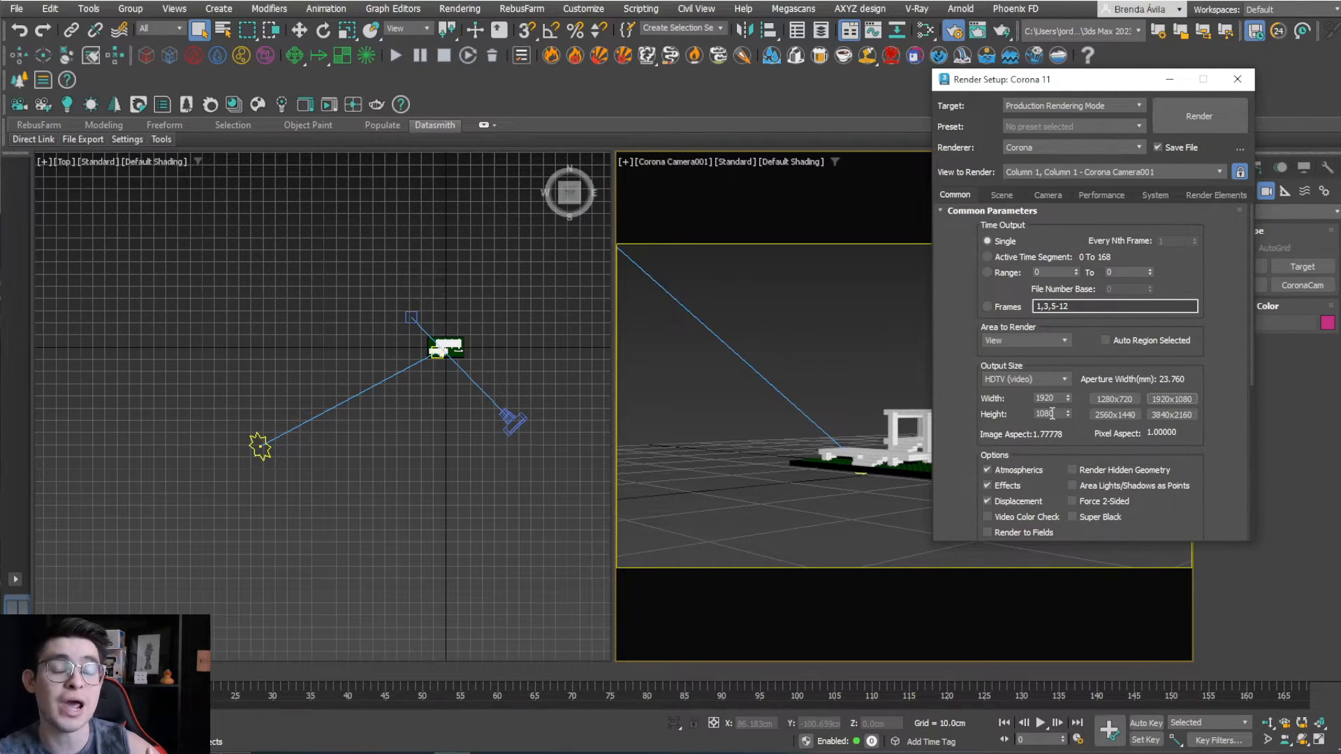
Try the Custom output size with its image aspect unlocked and changed to 1.523.
{"action": "left_click", "coordinate": [1063, 382]}
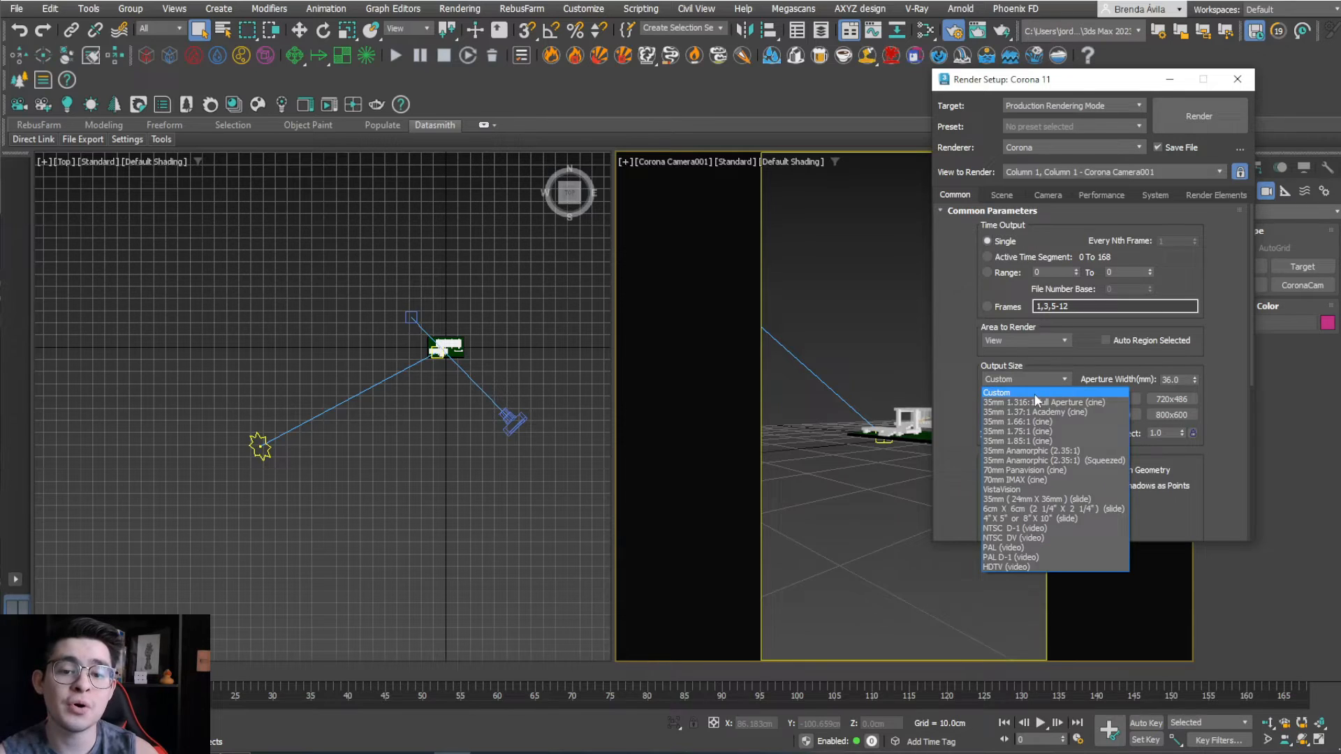
{"action": "left_click", "coordinate": [1021, 389]}
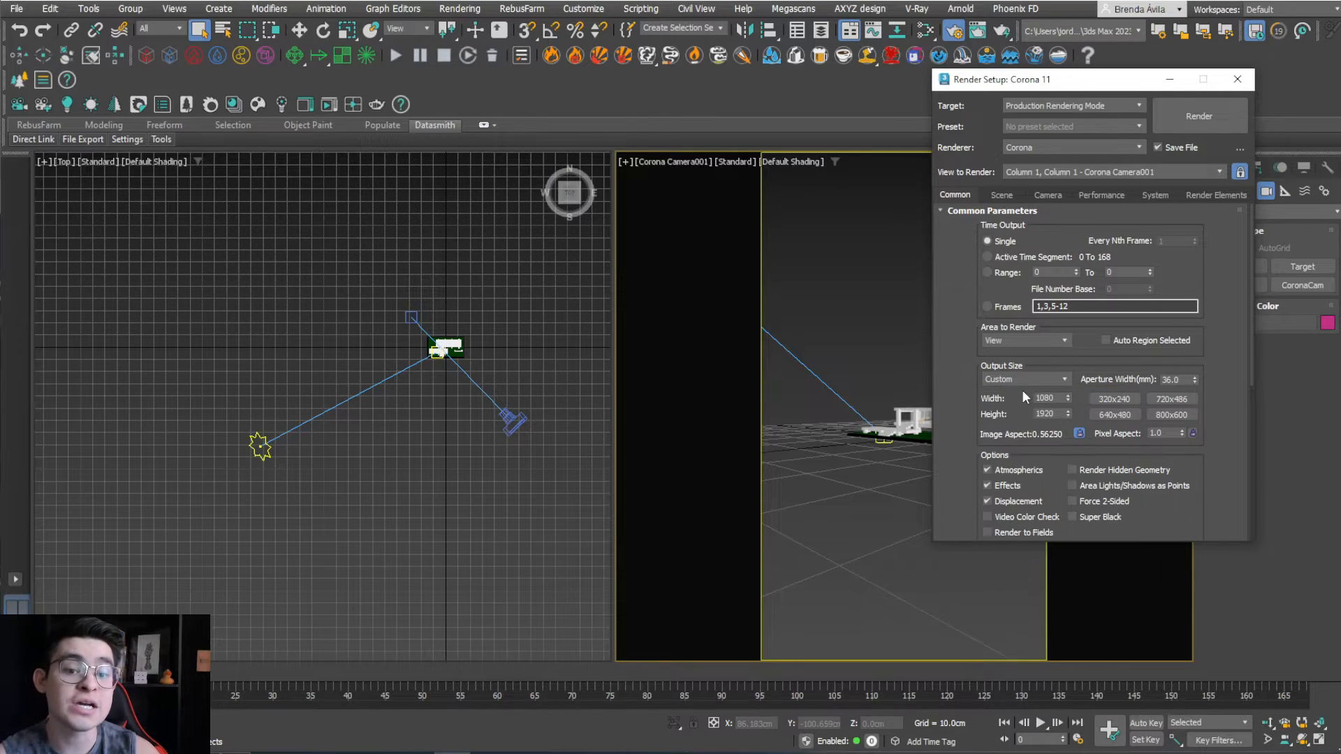
{"action": "left_click_drag", "start_coordinate": [1049, 91], "coordinate": [486, 95]}
{"action": "left_click", "coordinate": [518, 437]}
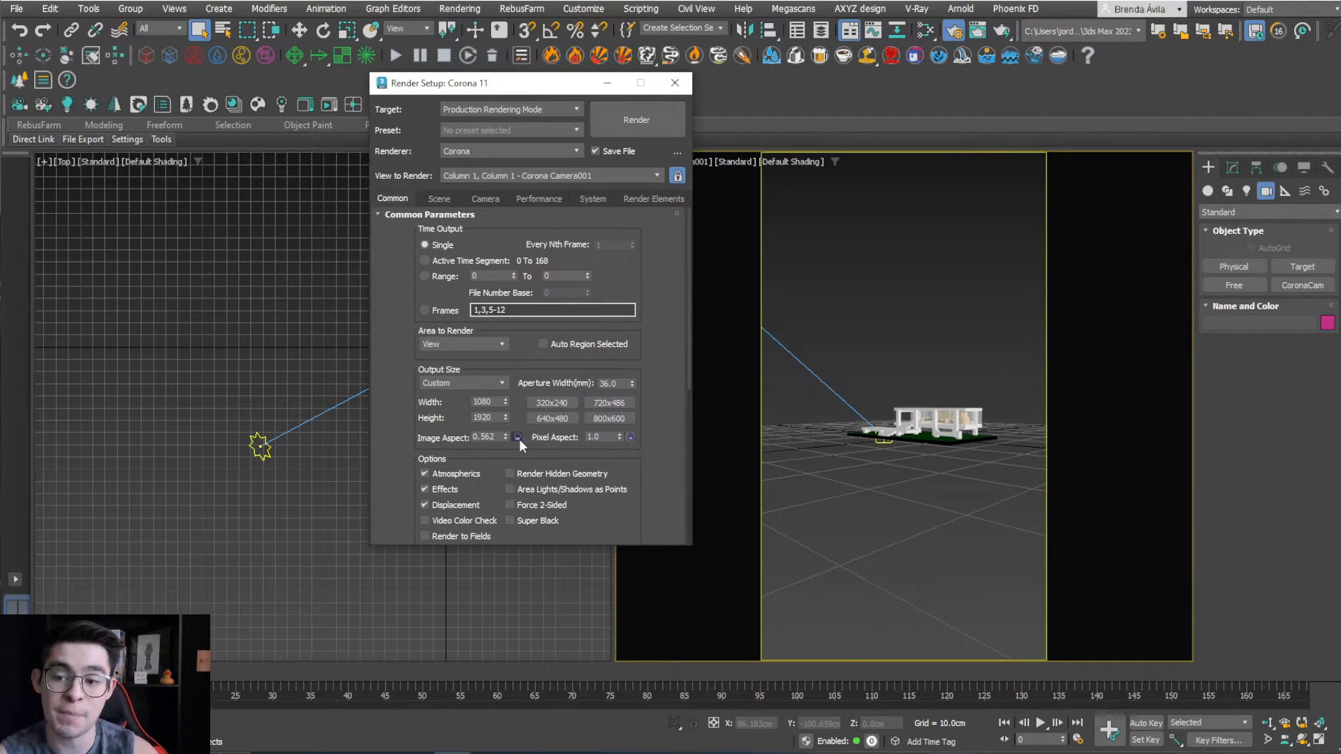
{"action": "left_click_drag", "start_coordinate": [506, 437], "coordinate": [532, 363]}
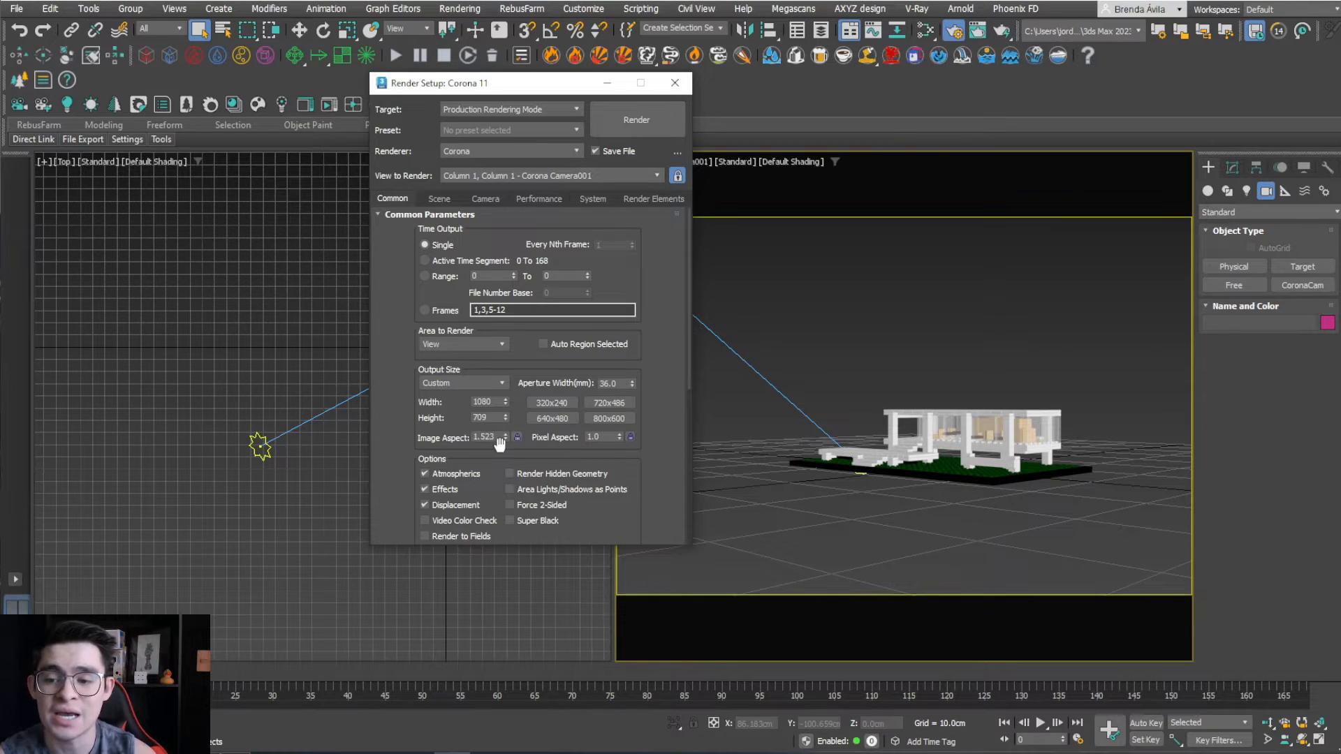
Set the output size to the HDTV (video) preset at 1920x1080 and close the render setup.
{"action": "left_click", "coordinate": [488, 382]}
{"action": "left_click", "coordinate": [442, 571]}
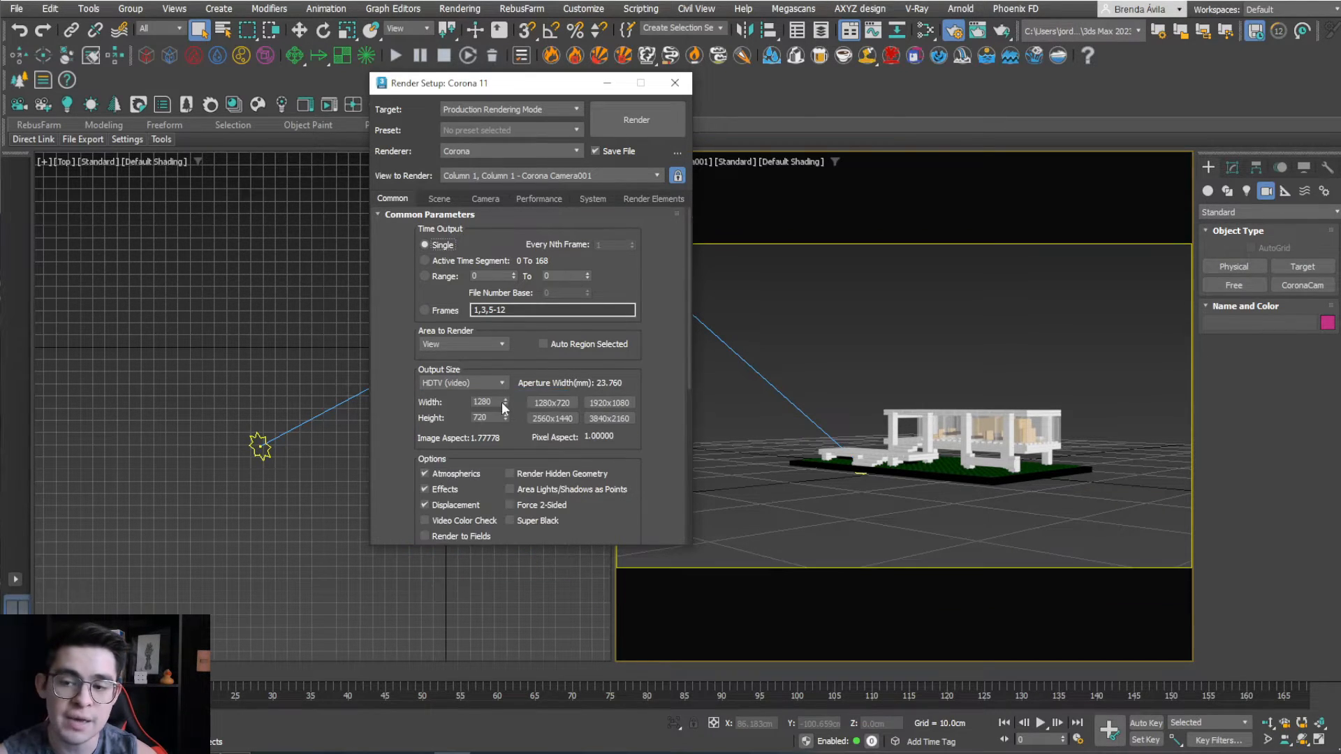
{"action": "left_click", "coordinate": [596, 404]}
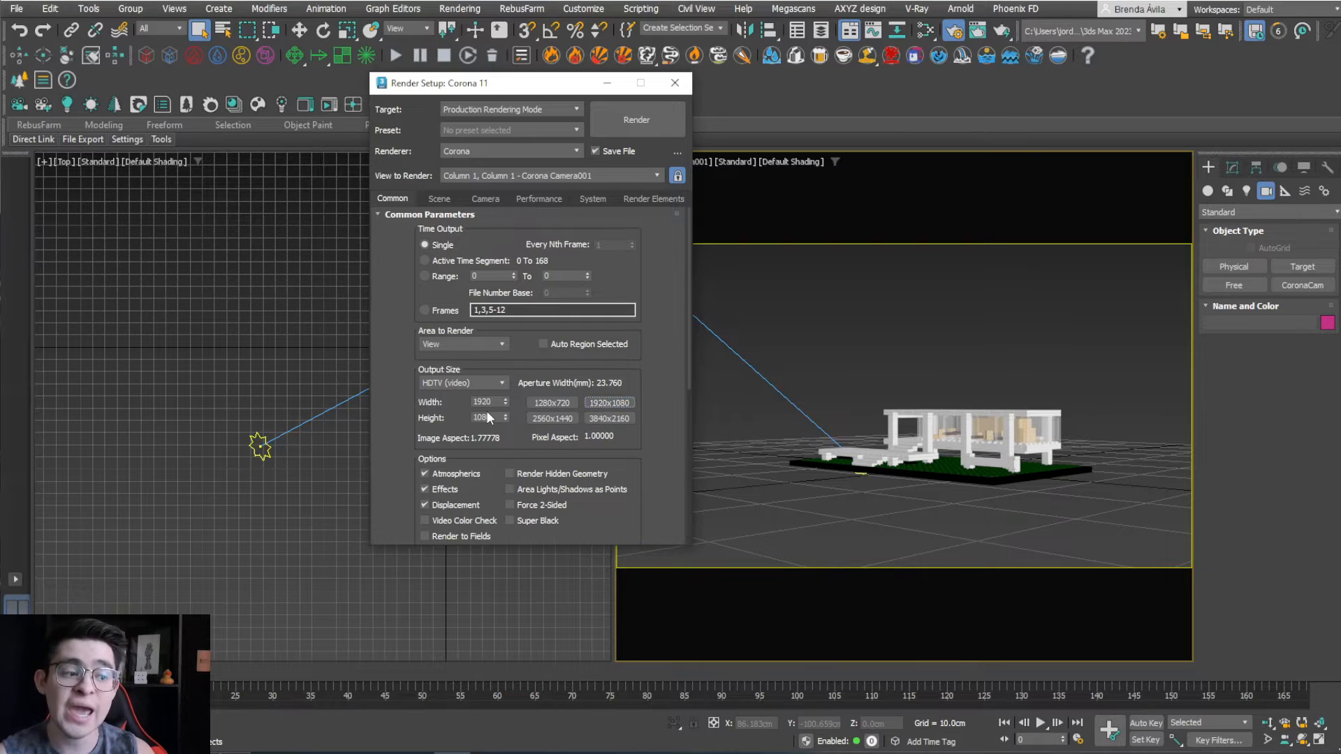
{"action": "left_click", "coordinate": [668, 89]}
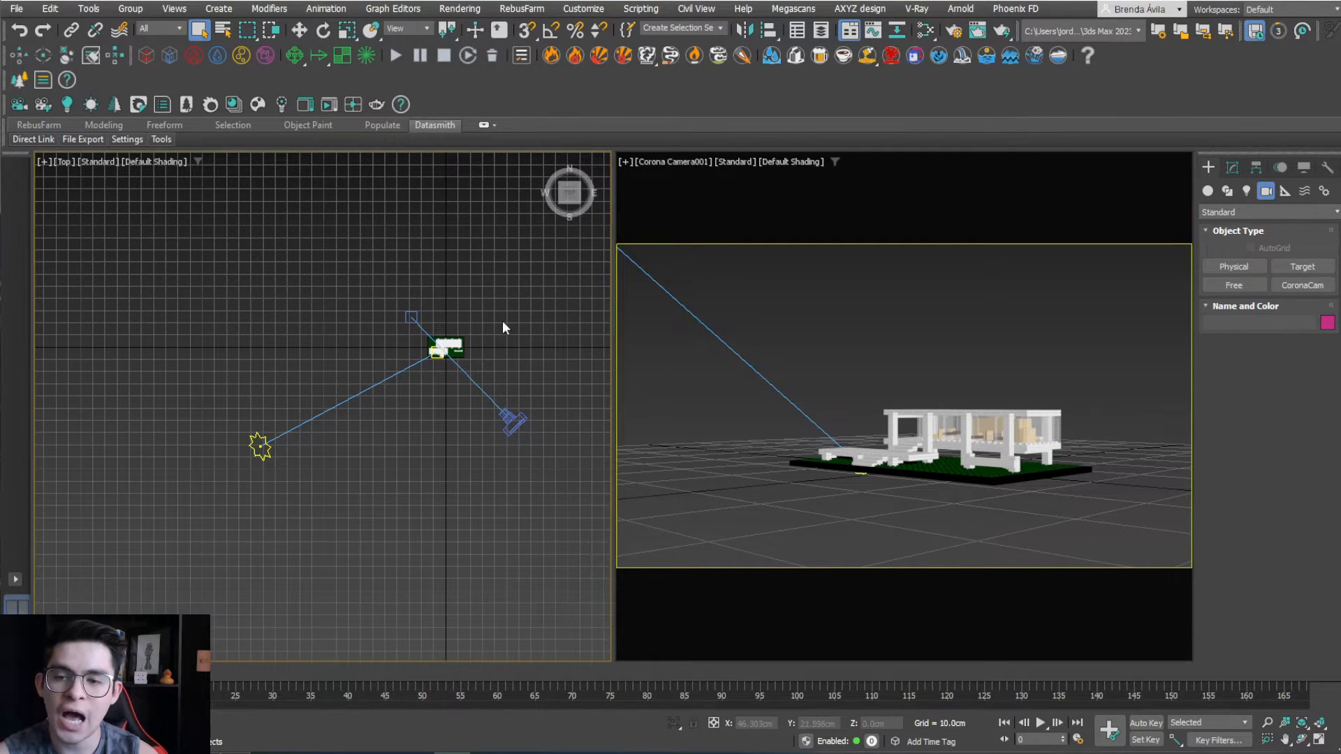
Move the Corona camera along the X axis to the opposite side of the house in the top view.
{"action": "middle_click_drag", "start_coordinate": [502, 322], "coordinate": [478, 287]}
{"action": "scroll", "coordinate": [459, 349], "scroll_direction": "up", "scroll_amount": 2}
{"action": "middle_click_drag", "start_coordinate": [507, 379], "coordinate": [491, 400]}
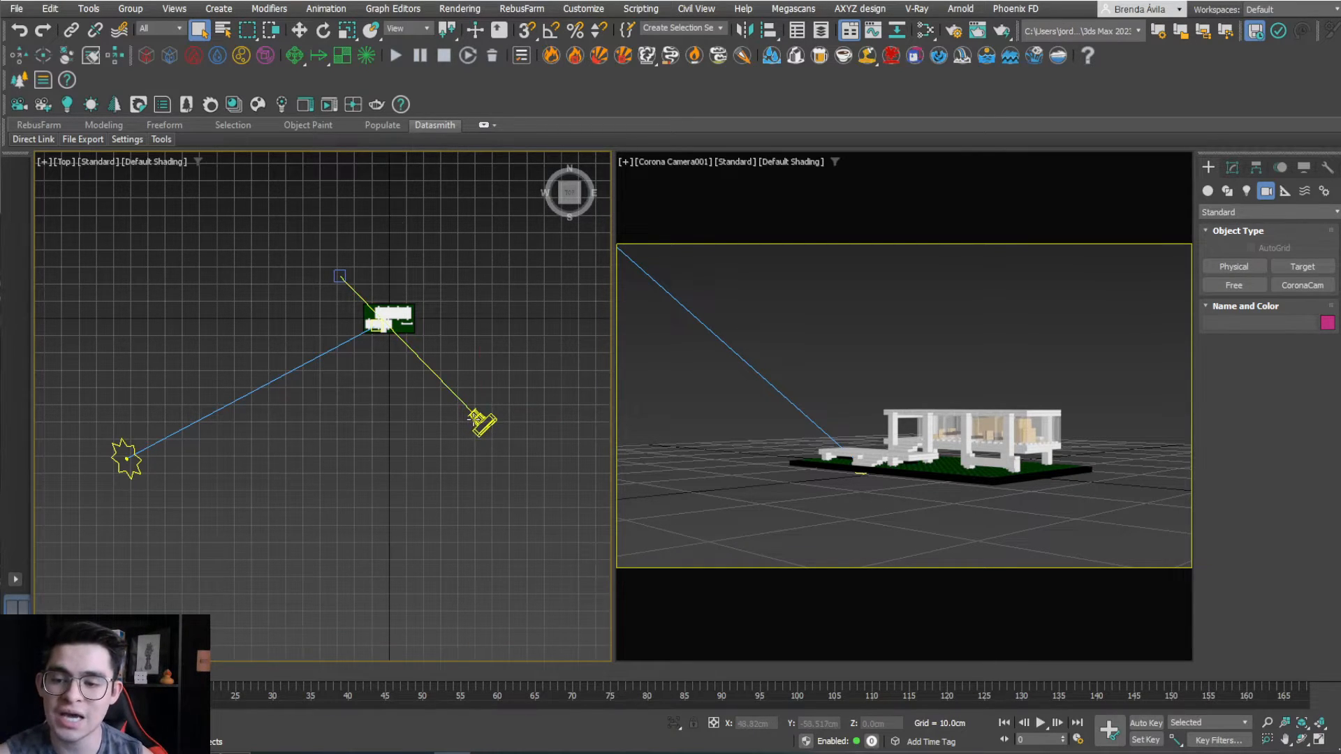
{"action": "left_click", "coordinate": [482, 428]}
{"action": "left_click", "coordinate": [299, 30]}
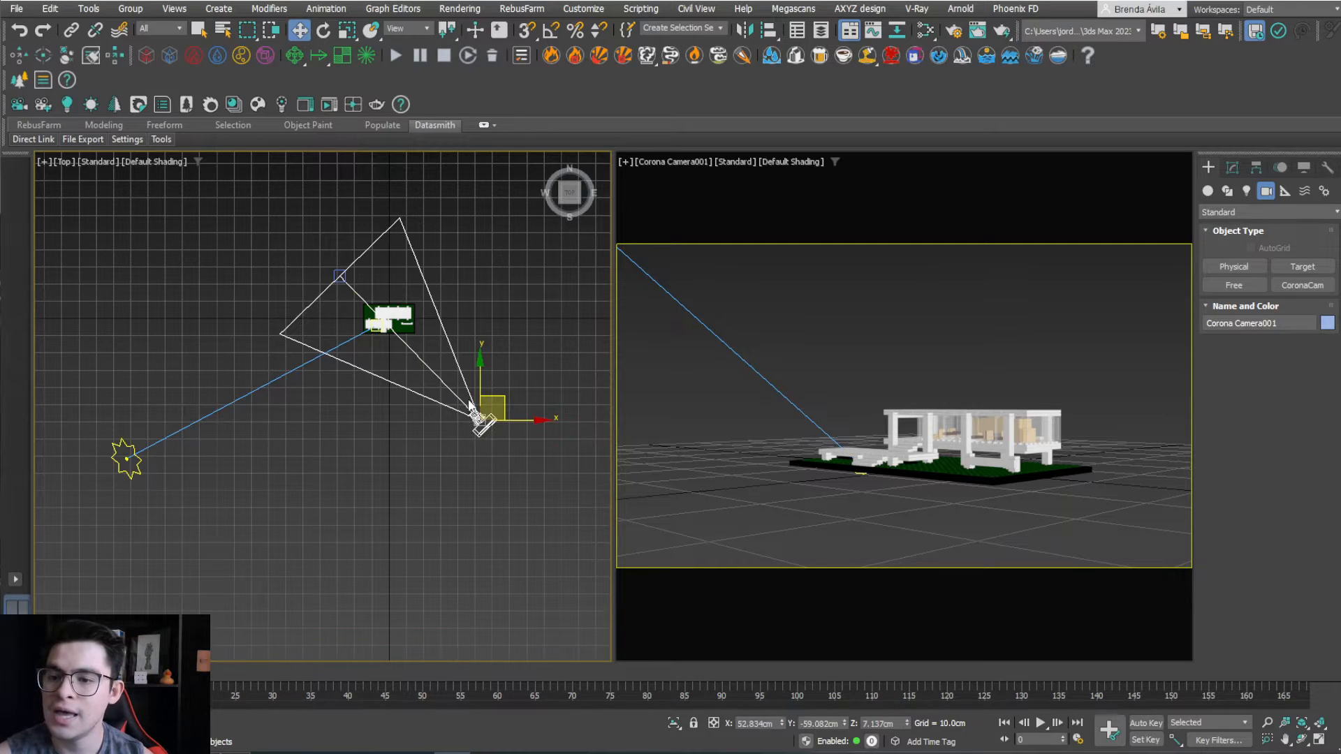
{"action": "left_click_drag", "start_coordinate": [477, 421], "coordinate": [275, 419]}
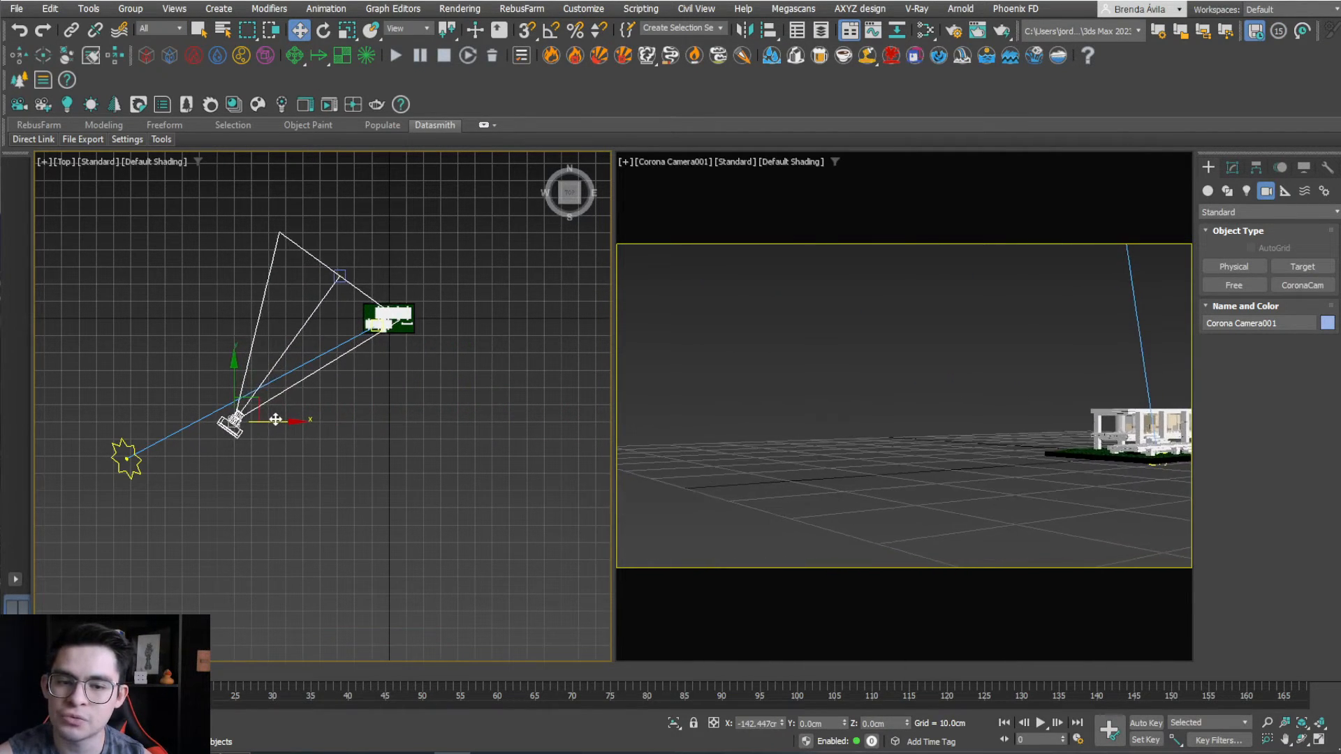
Centre the camera target on the house and move the camera closer to its front, at about X 25.4 cm, Y -44.8 cm.
{"action": "left_click", "coordinate": [341, 279]}
{"action": "left_click_drag", "start_coordinate": [340, 280], "coordinate": [386, 320]}
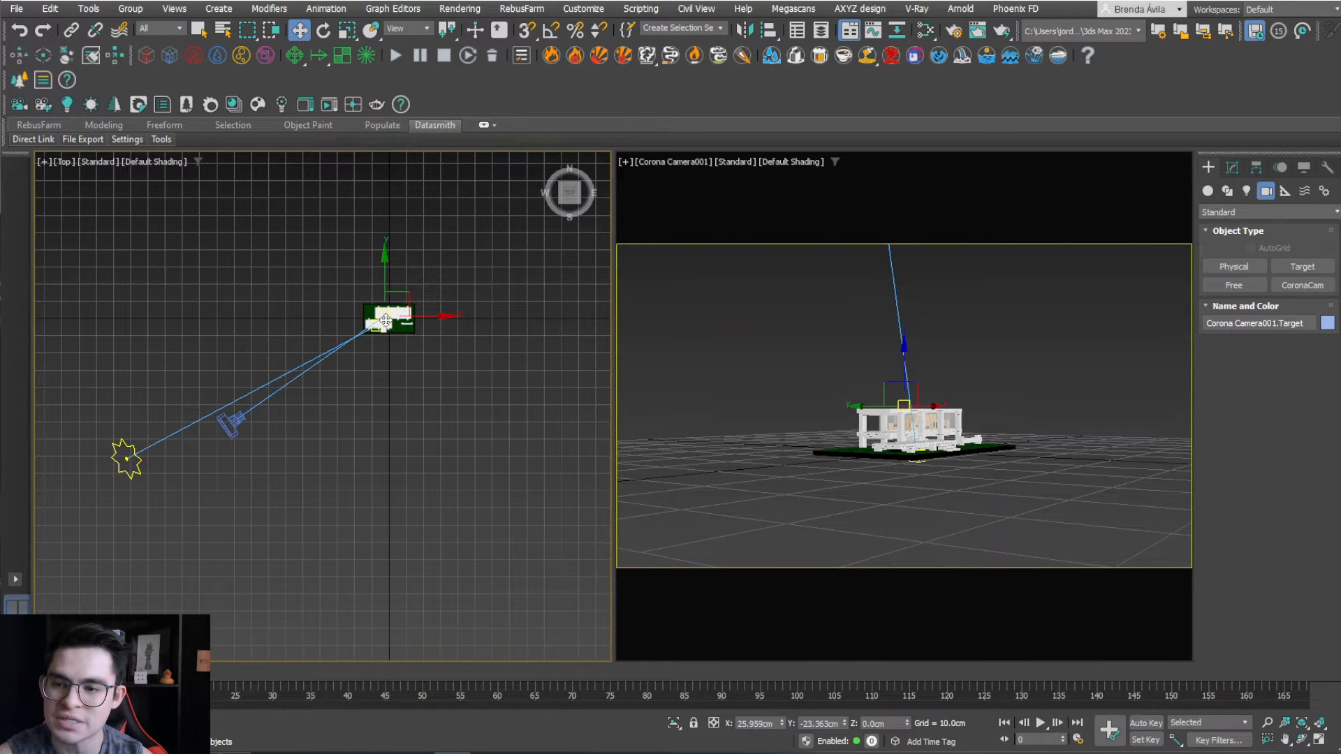
{"action": "left_click", "coordinate": [231, 424]}
{"action": "left_click_drag", "start_coordinate": [231, 424], "coordinate": [464, 409]}
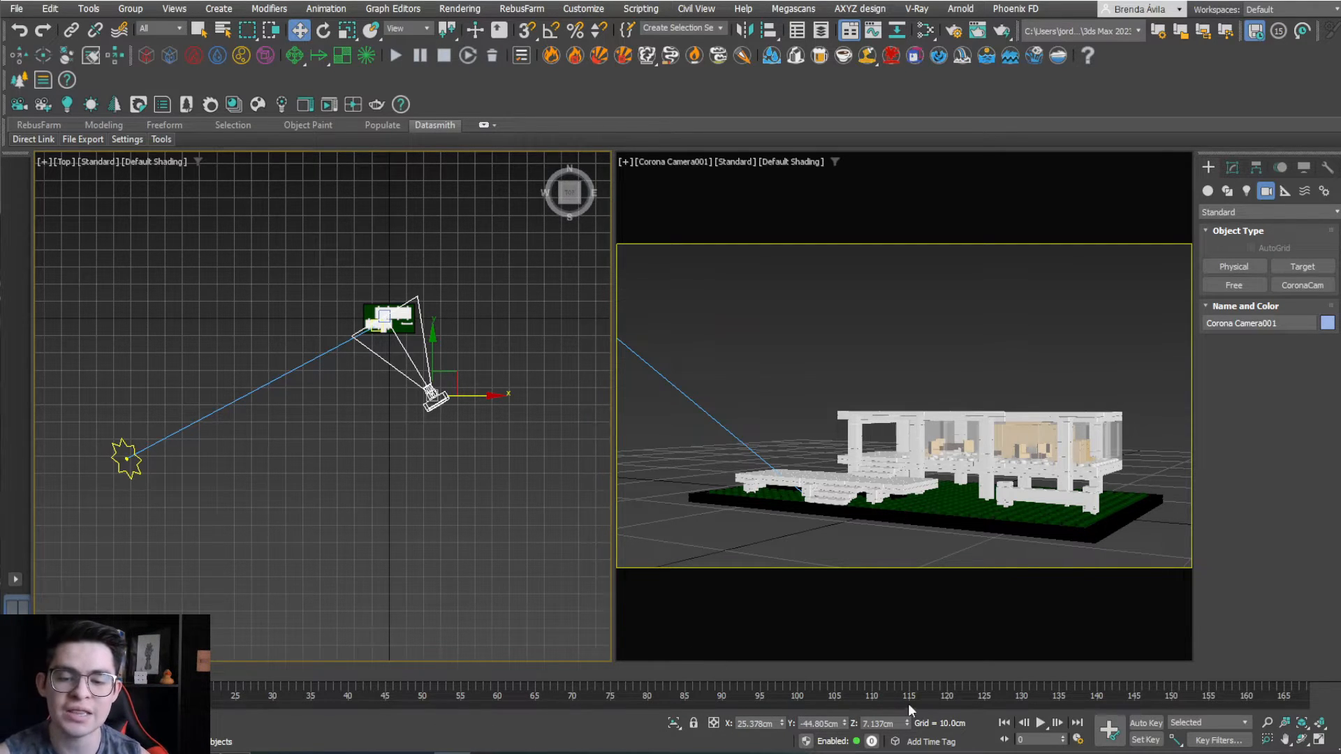
Record a camera move with Auto Key, from frame 0 to about X -44.8 cm at frame 168.
{"action": "left_click", "coordinate": [1145, 723]}
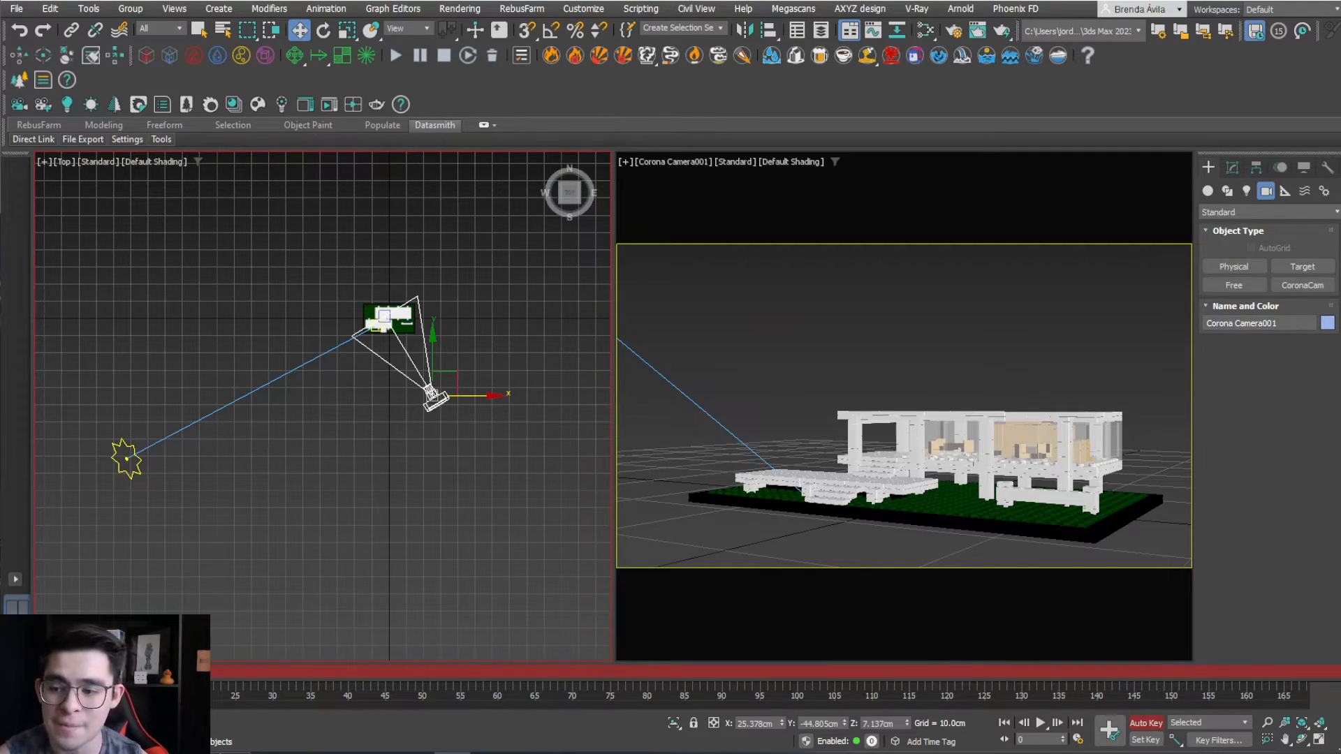
{"action": "left_click_drag", "start_coordinate": [49, 671], "coordinate": [51, 672]}
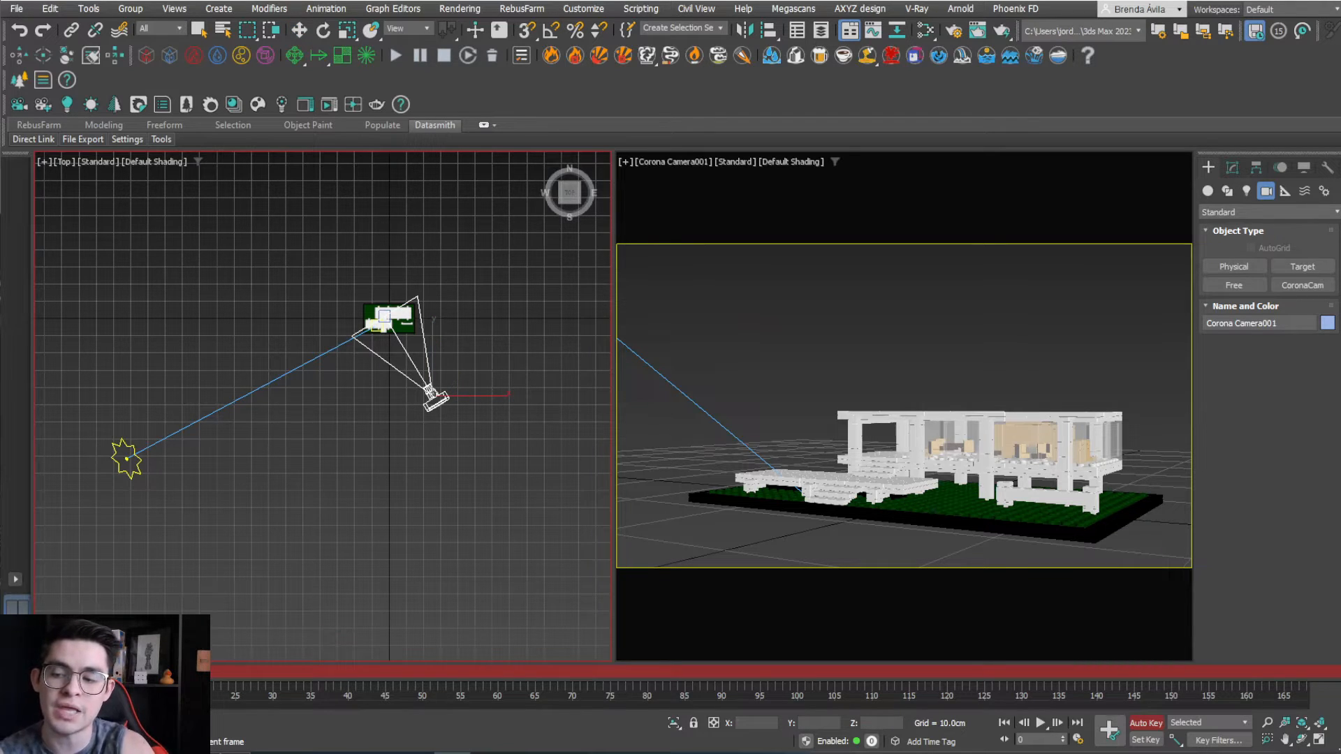
{"action": "left_click_drag", "start_coordinate": [601, 671], "coordinate": [1281, 614]}
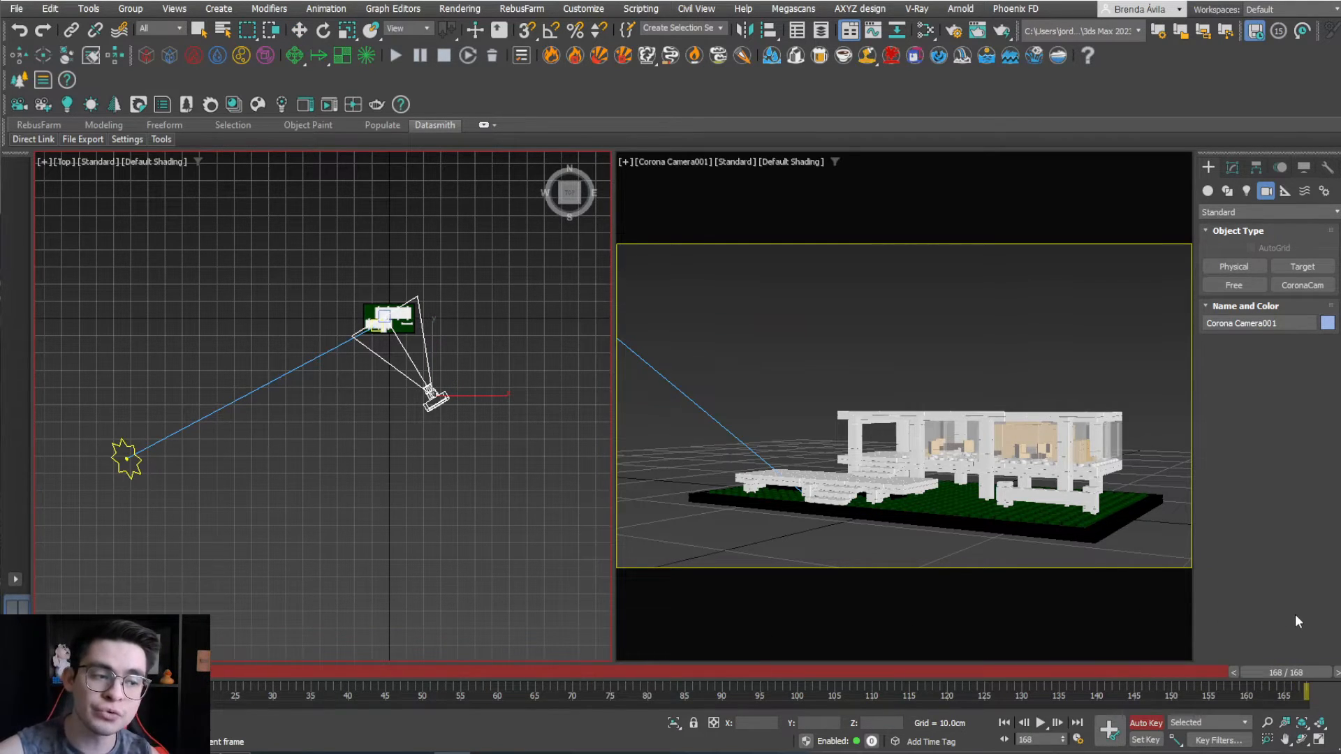
{"action": "key", "text": "w"}
{"action": "left_click_drag", "start_coordinate": [478, 399], "coordinate": [357, 404]}
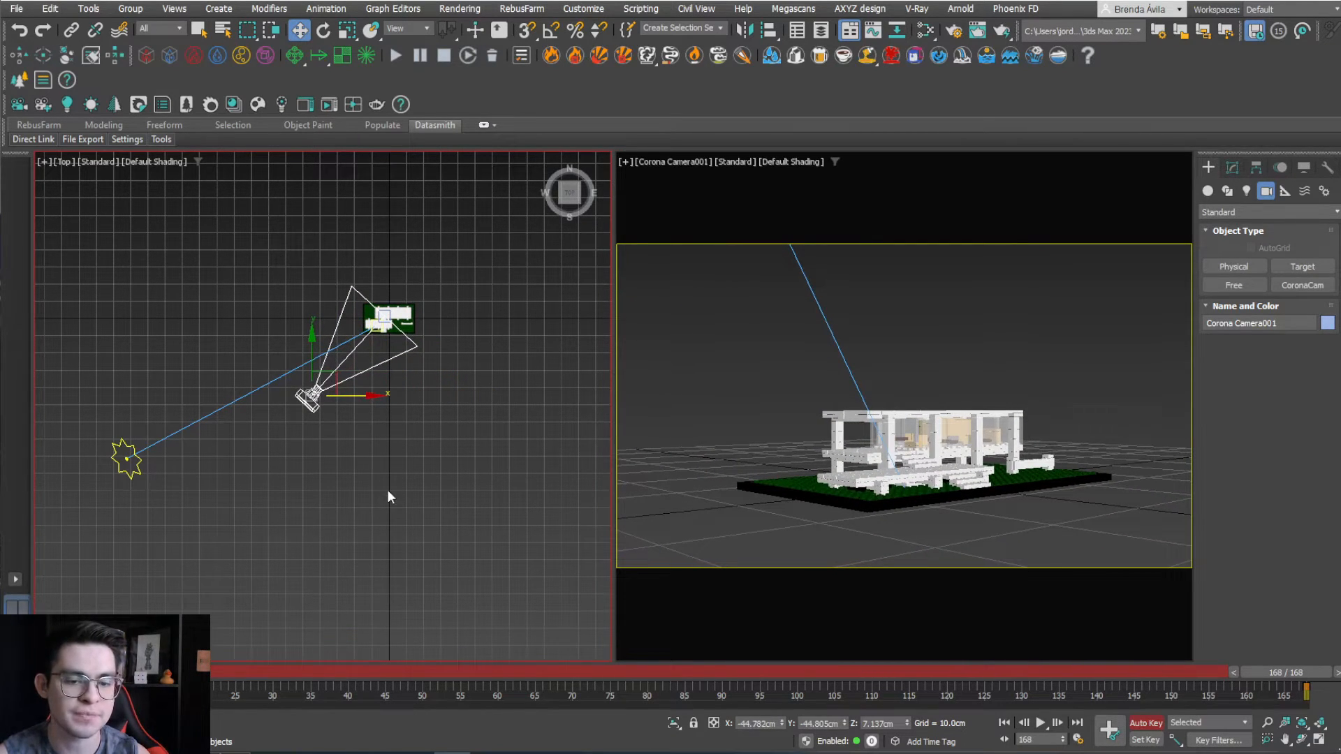
{"action": "left_click", "coordinate": [1138, 725]}
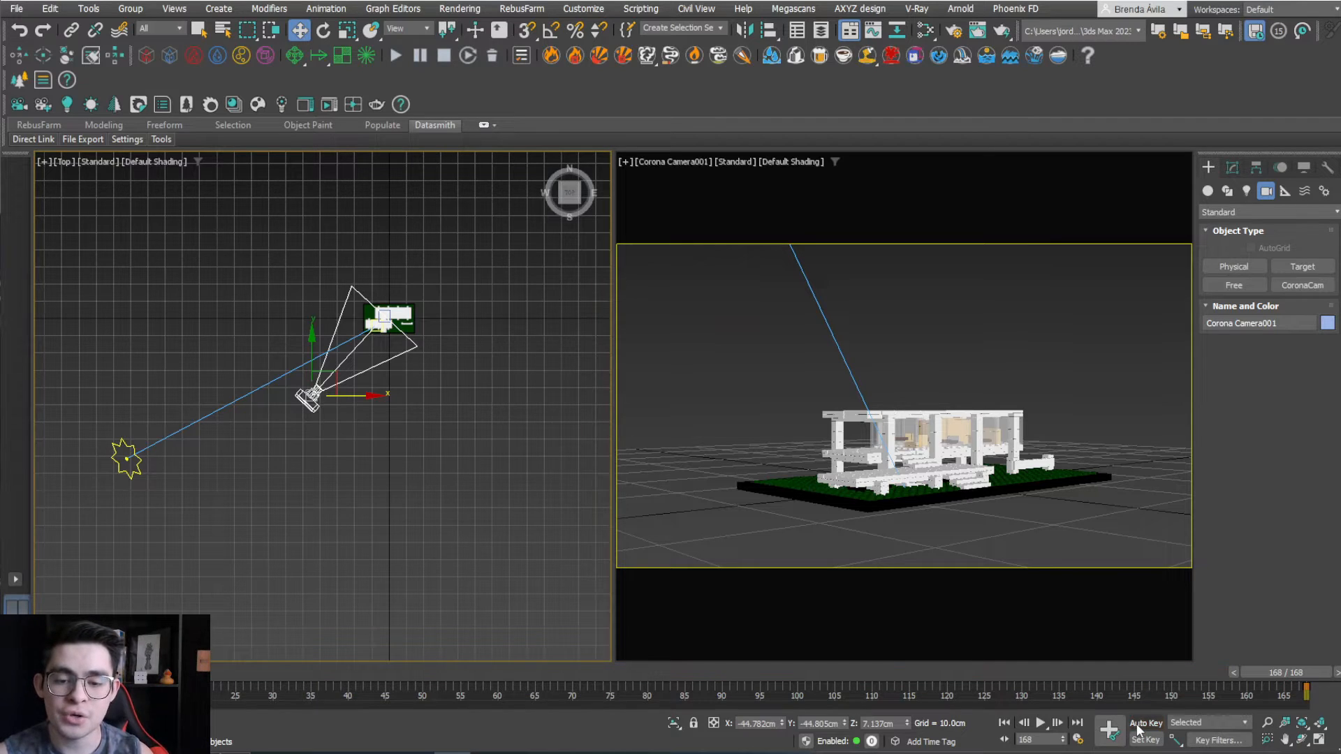
Play back the camera move in both viewports, return to frame 0 and delete the camera's keyframes.
{"action": "left_click", "coordinate": [1040, 723]}
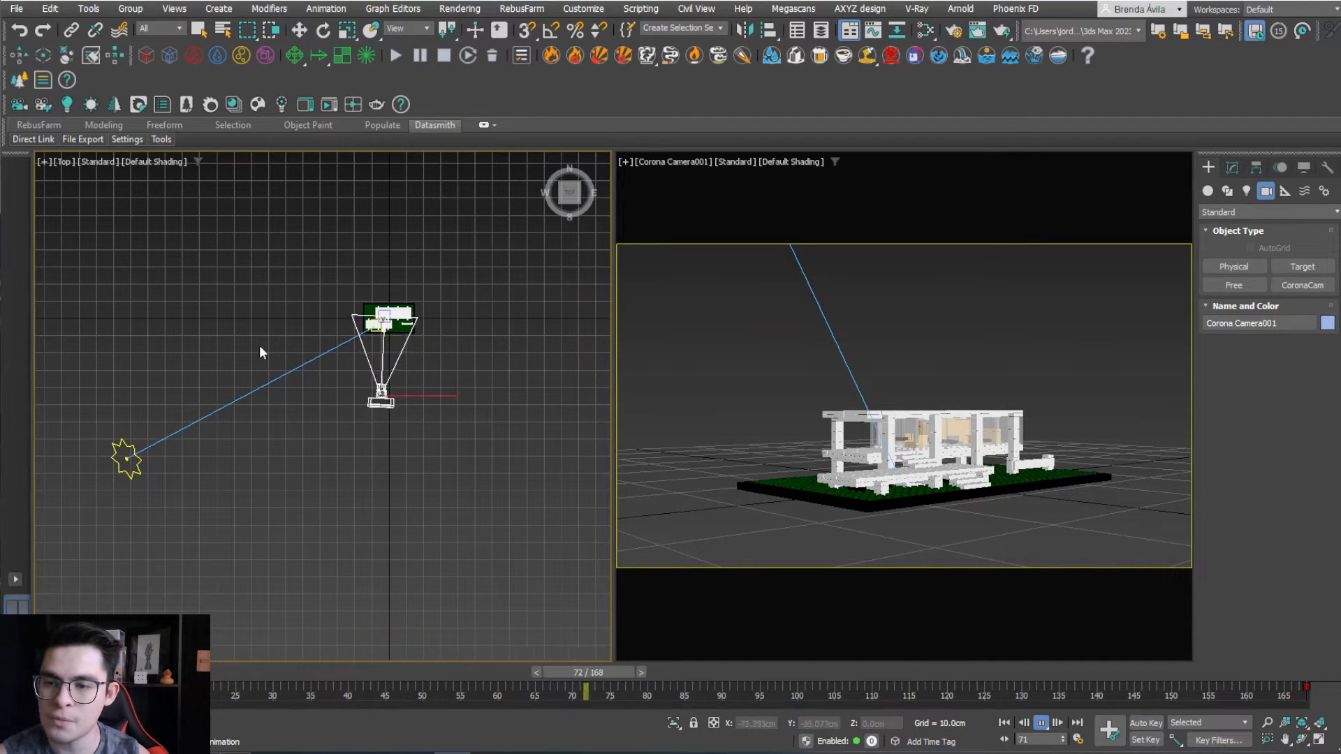
{"action": "right_click", "coordinate": [995, 324]}
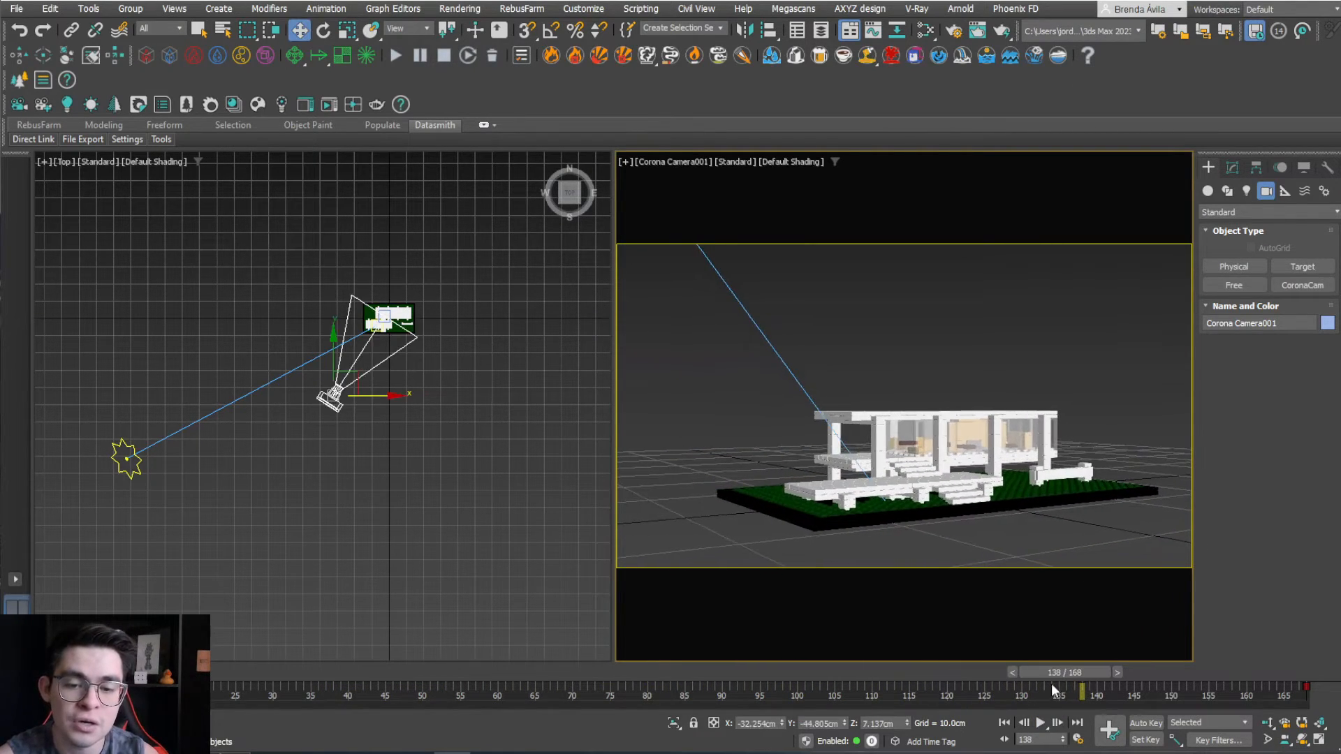
{"action": "left_click", "coordinate": [1004, 723]}
{"action": "key", "text": "w"}
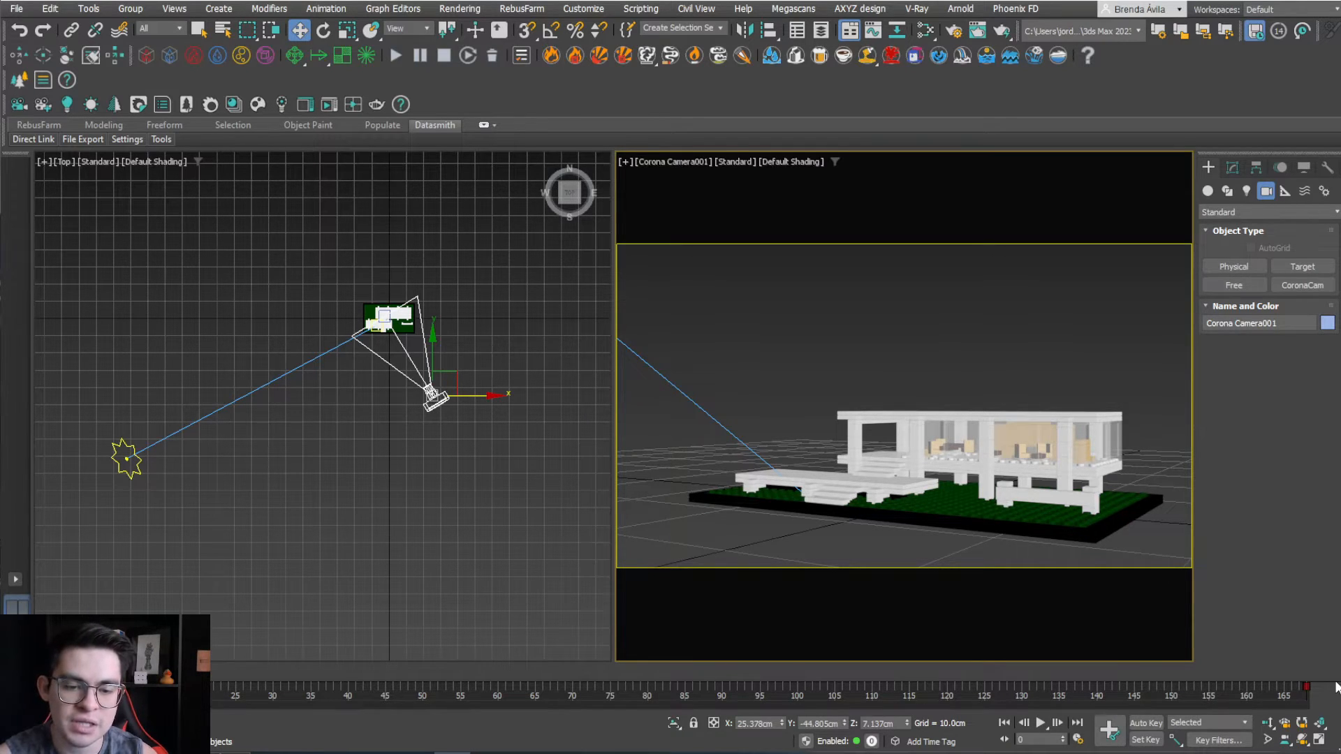
{"action": "left_click_drag", "start_coordinate": [1318, 687], "coordinate": [1277, 690]}
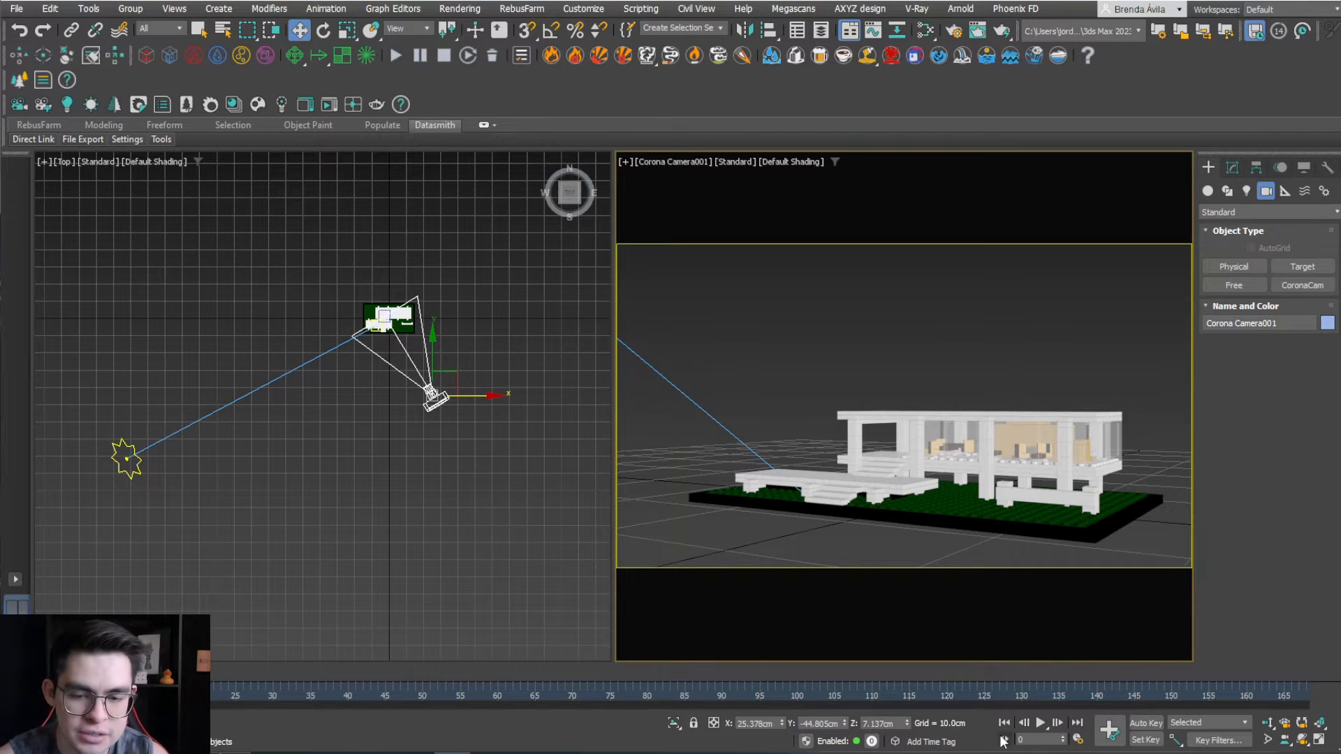
Record the camera move again with Auto Key, shifting the camera to about X -30.4 cm, Y -43.9 cm at frame 168.
{"action": "left_click", "coordinate": [1145, 722]}
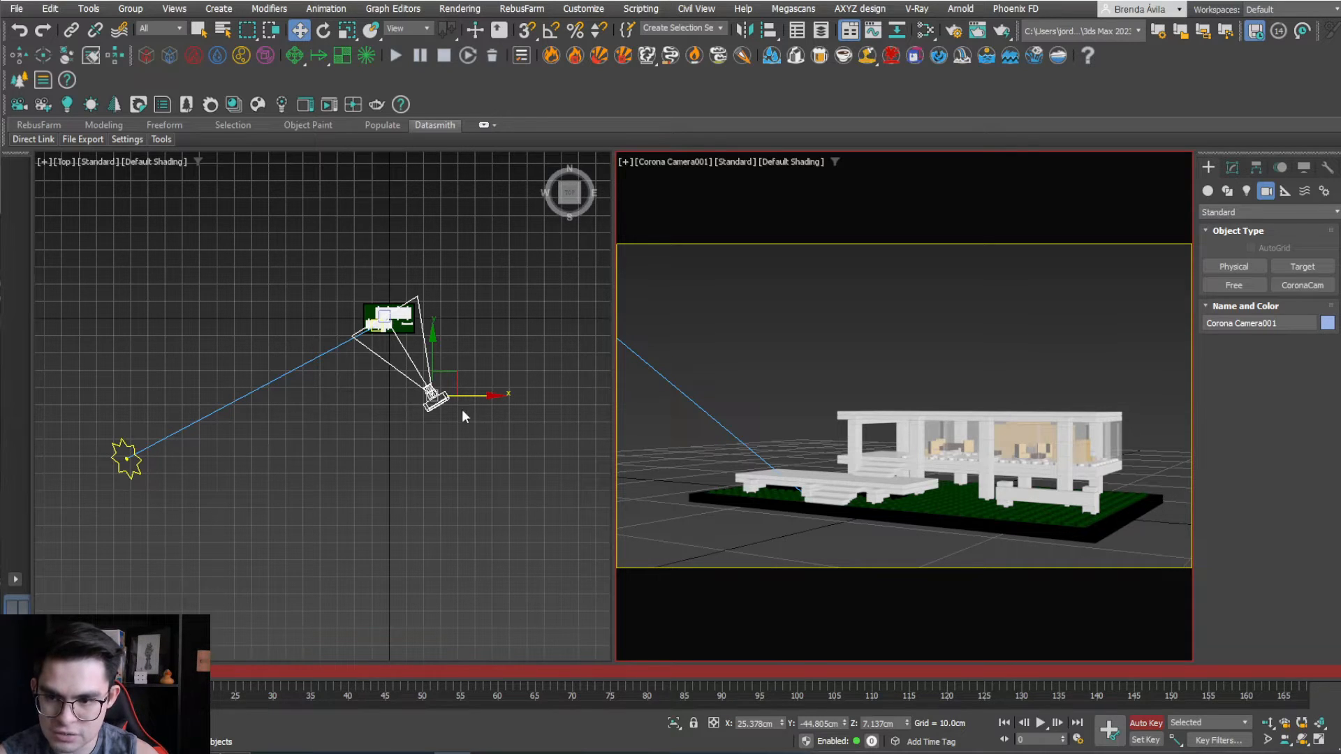
{"action": "left_click", "coordinate": [1072, 515]}
{"action": "left_click", "coordinate": [414, 365]}
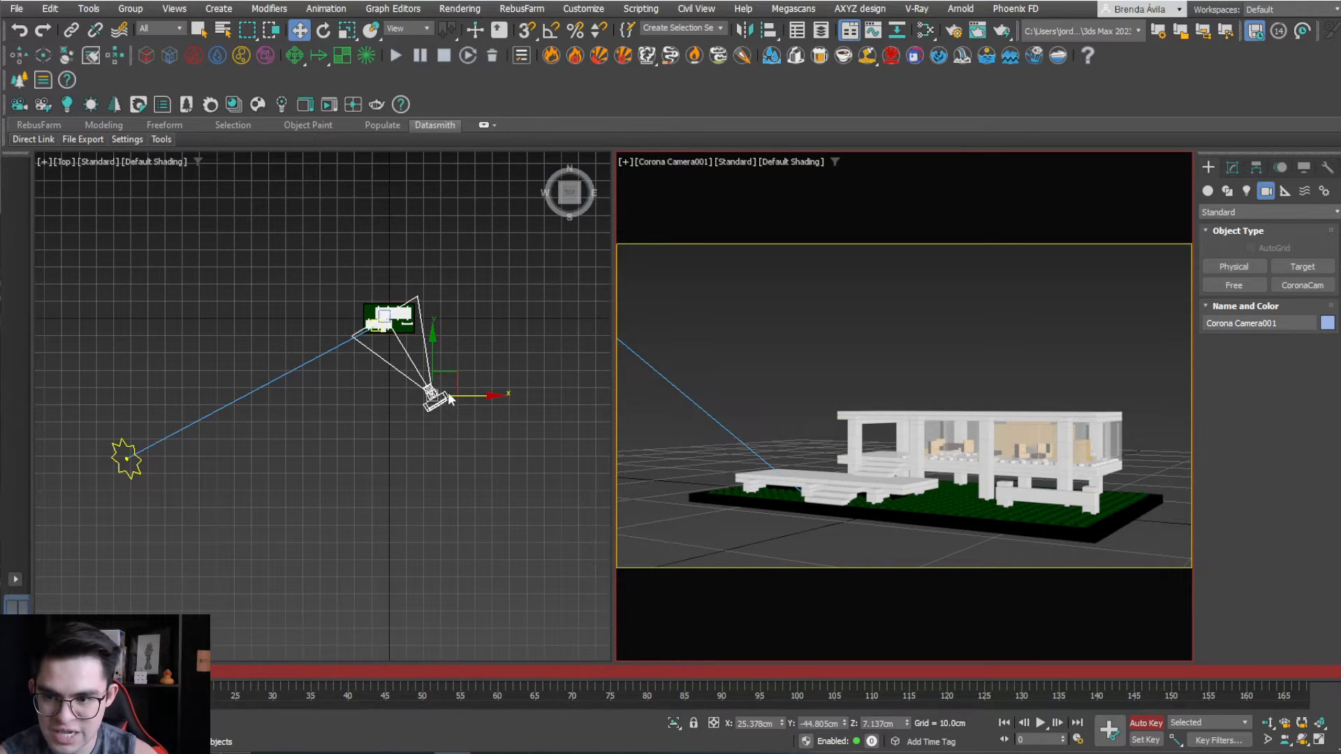
{"action": "left_click_drag", "start_coordinate": [266, 672], "coordinate": [1284, 673]}
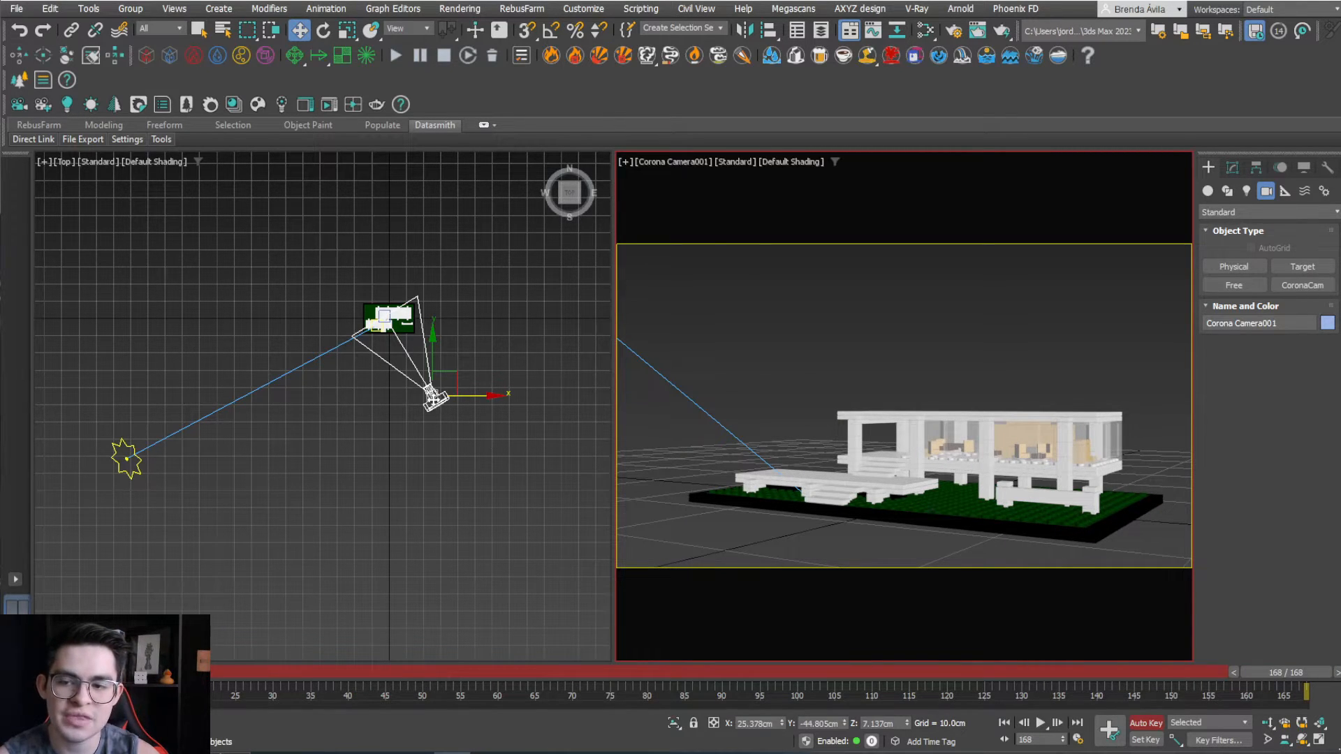
{"action": "left_click_drag", "start_coordinate": [433, 396], "coordinate": [334, 396]}
{"action": "left_click", "coordinate": [1145, 723]}
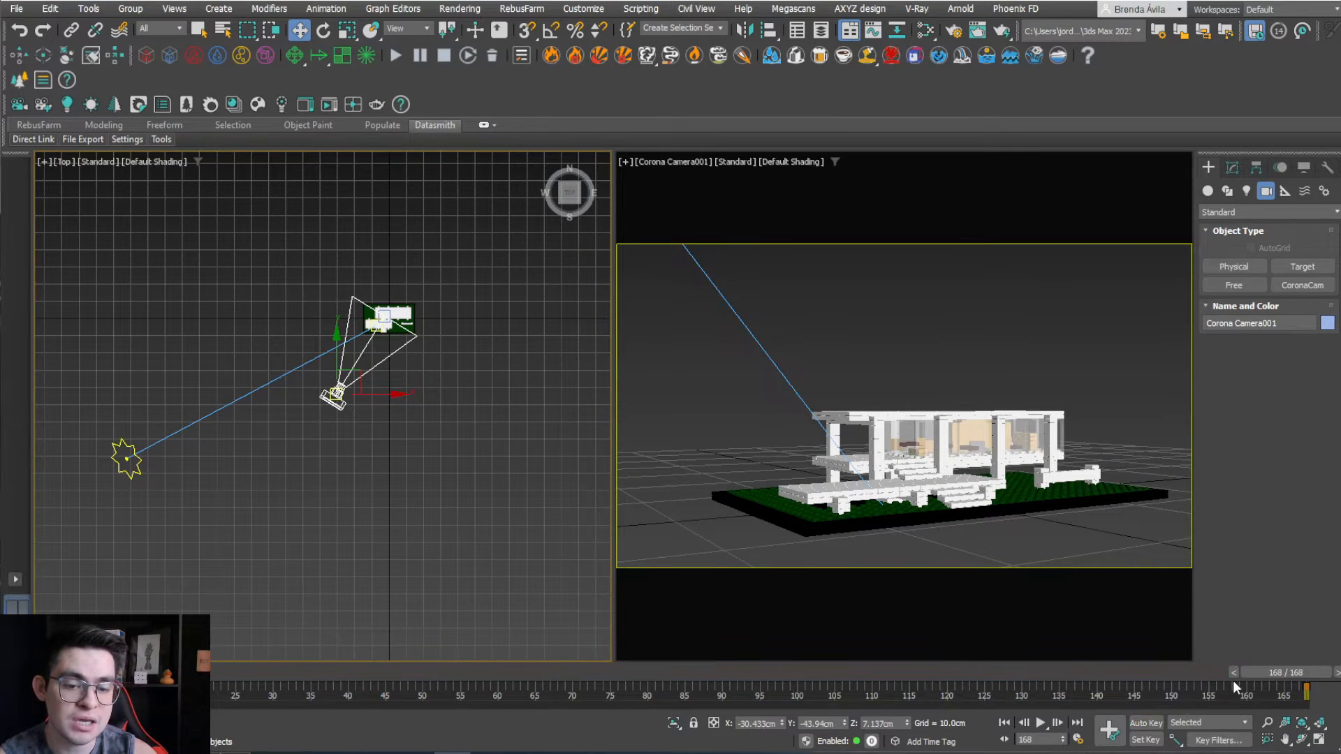
Play the re-recorded animation from the first frame in the camera viewport.
{"action": "left_click_drag", "start_coordinate": [1236, 674], "coordinate": [4, 585]}
{"action": "key", "text": "w"}
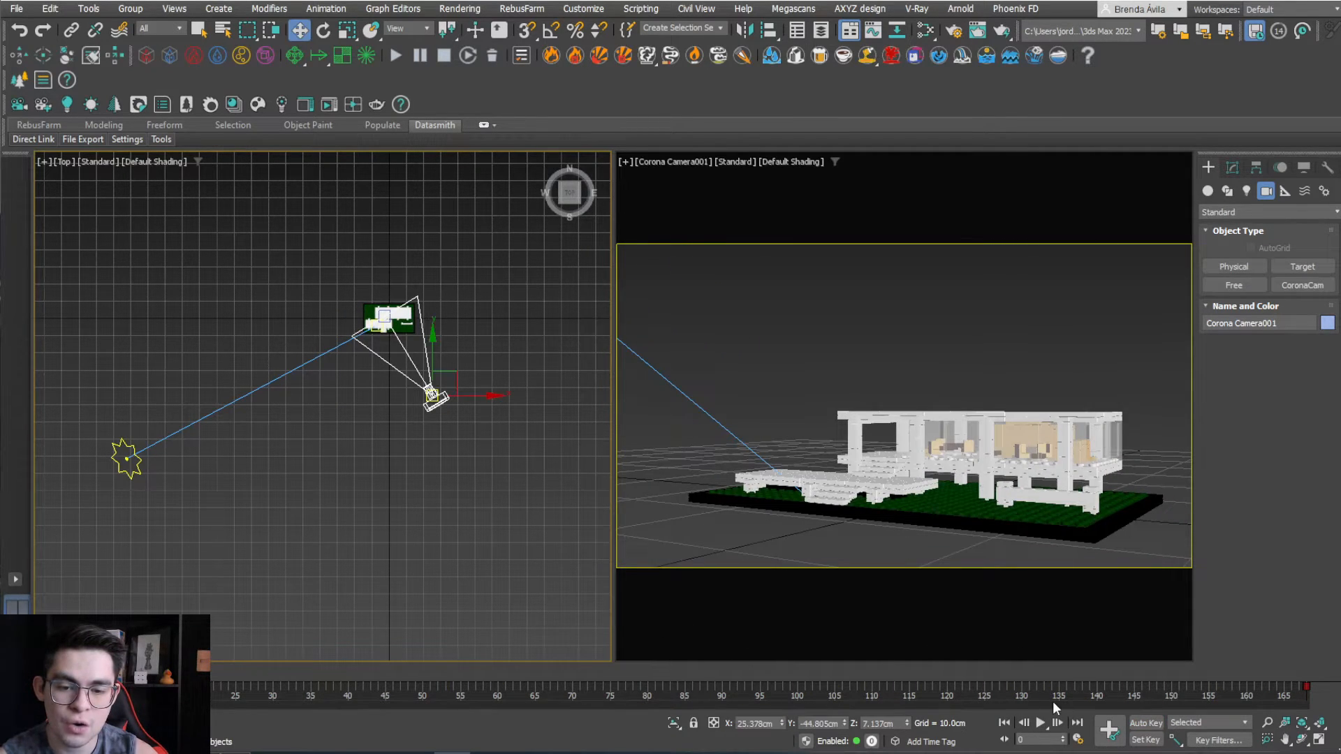
{"action": "left_click", "coordinate": [1041, 722]}
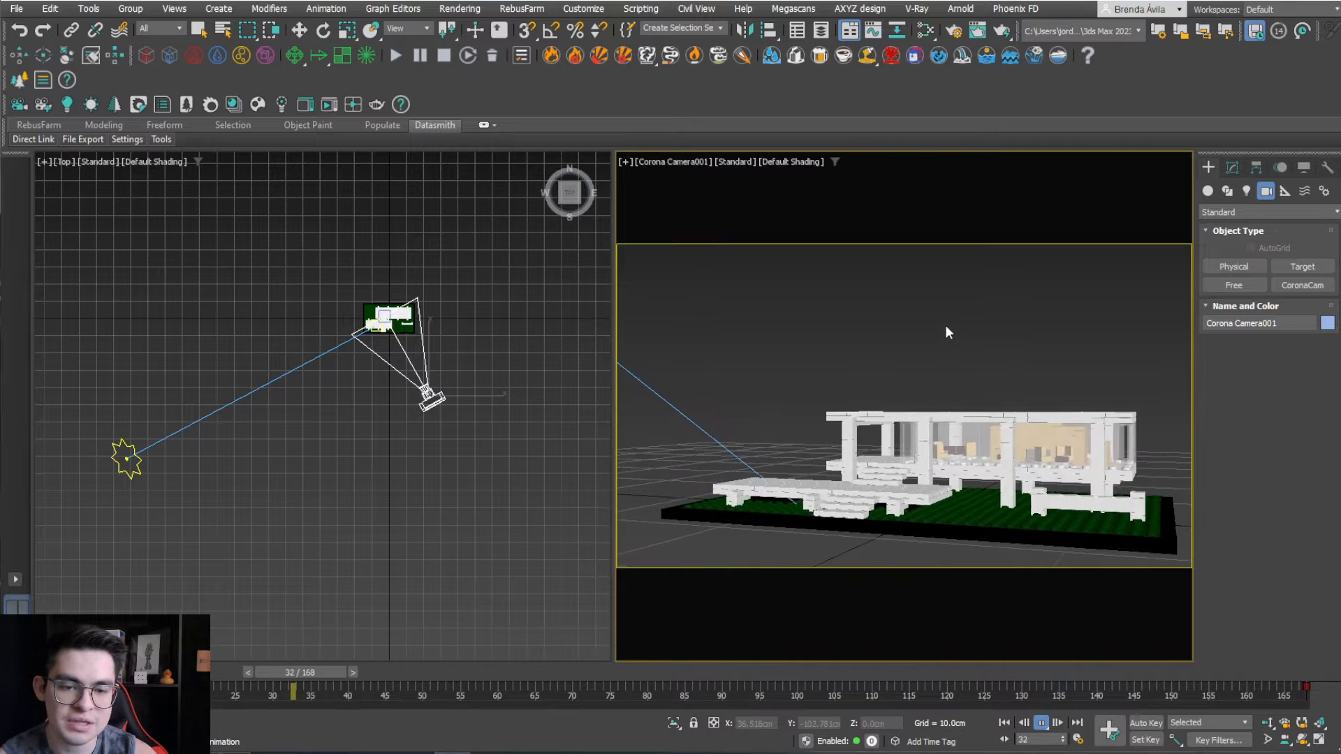
Select the camera shown in the viewport and set its field of view to 55 during playback.
{"action": "left_click", "coordinate": [689, 161]}
{"action": "left_click", "coordinate": [691, 442]}
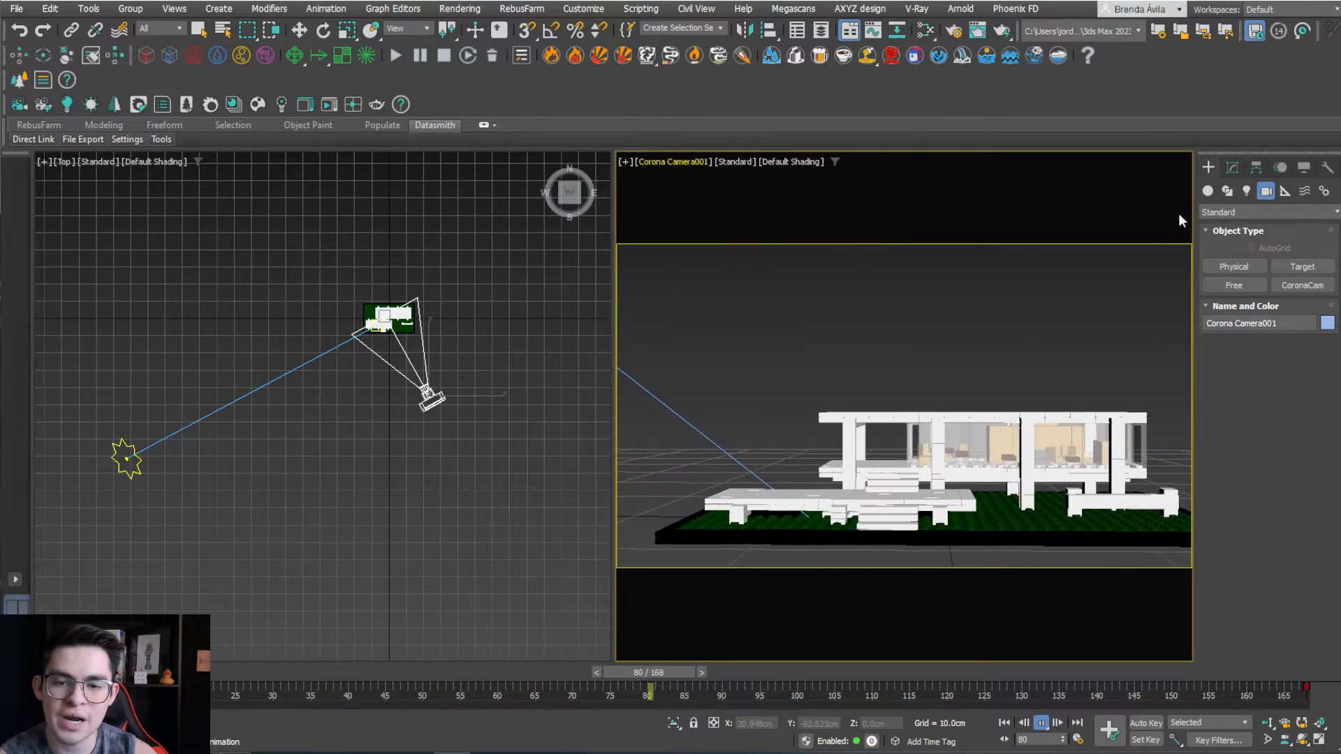
{"action": "left_click", "coordinate": [1232, 168]}
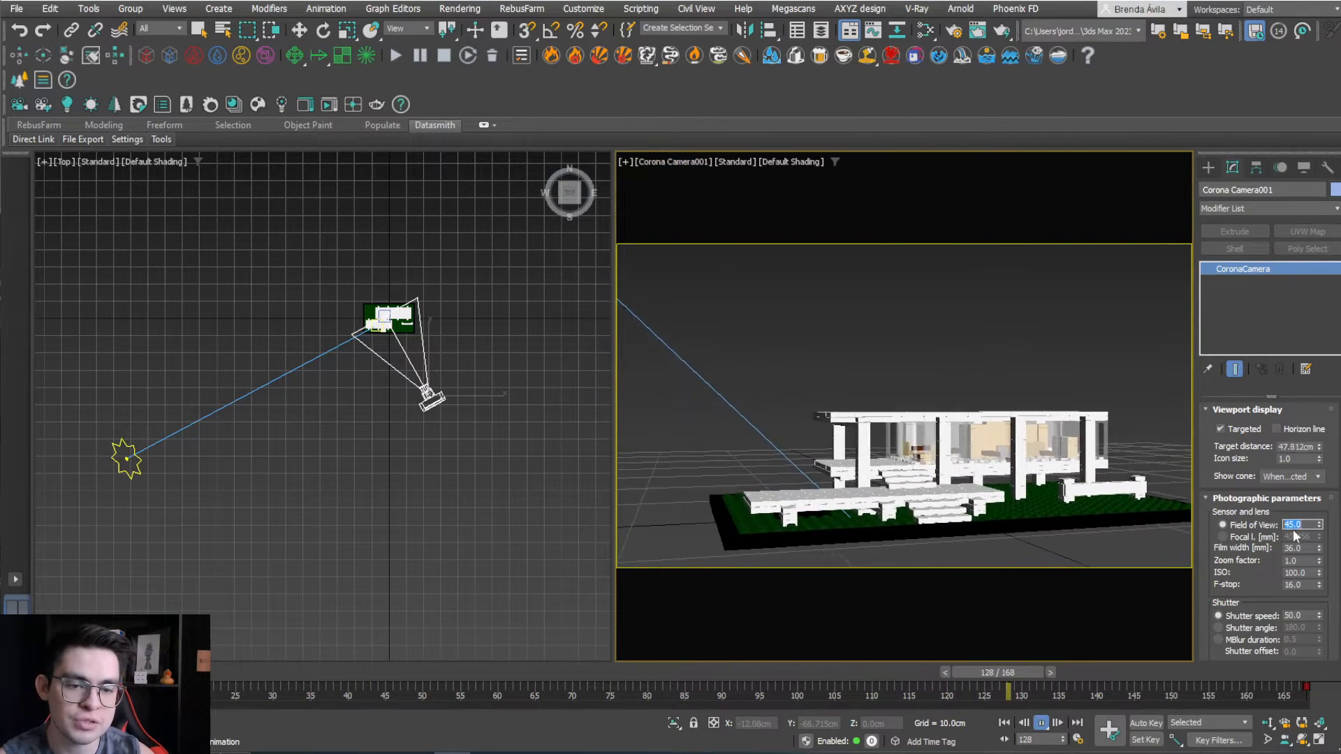
{"action": "left_click", "coordinate": [1291, 525]}
{"action": "type", "text": "55"}
{"action": "key", "text": "Return"}
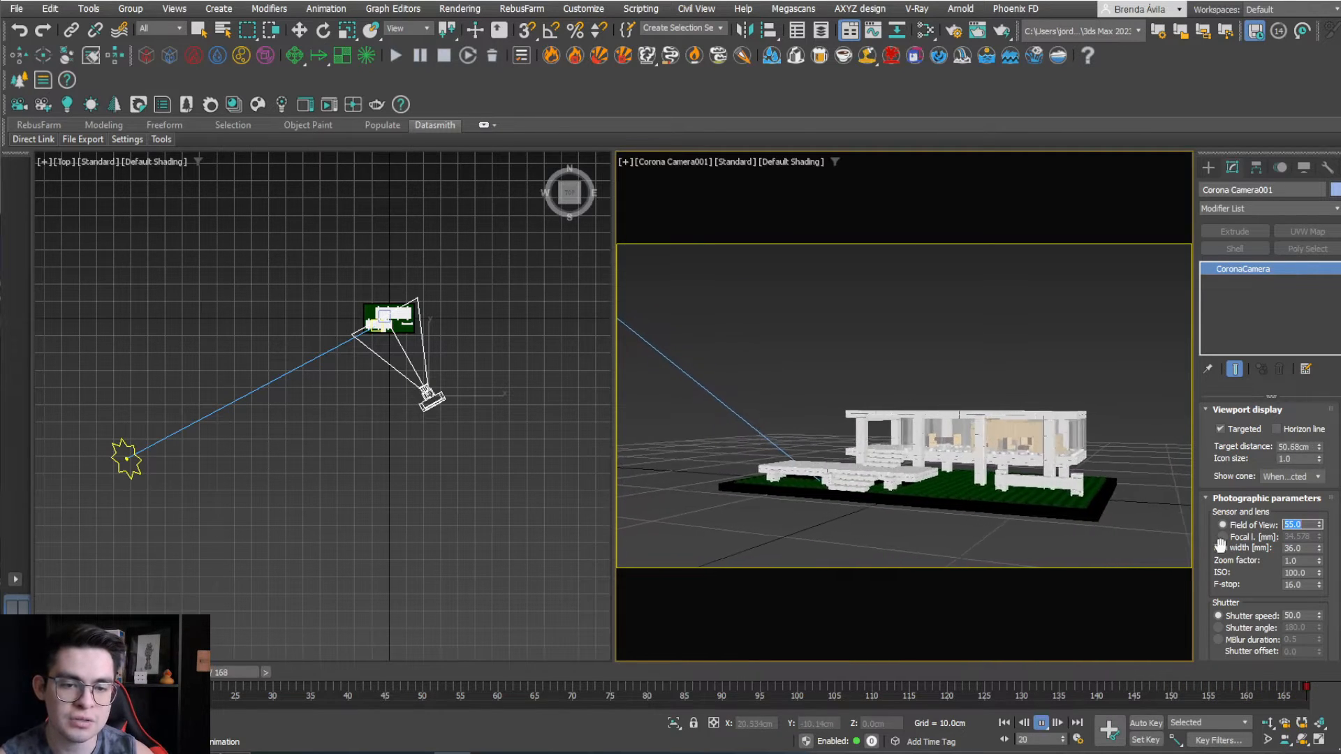
Try a field of view of 35 for the camera, followed by 55 again.
{"action": "type", "text": "35"}
{"action": "key", "text": "Return"}
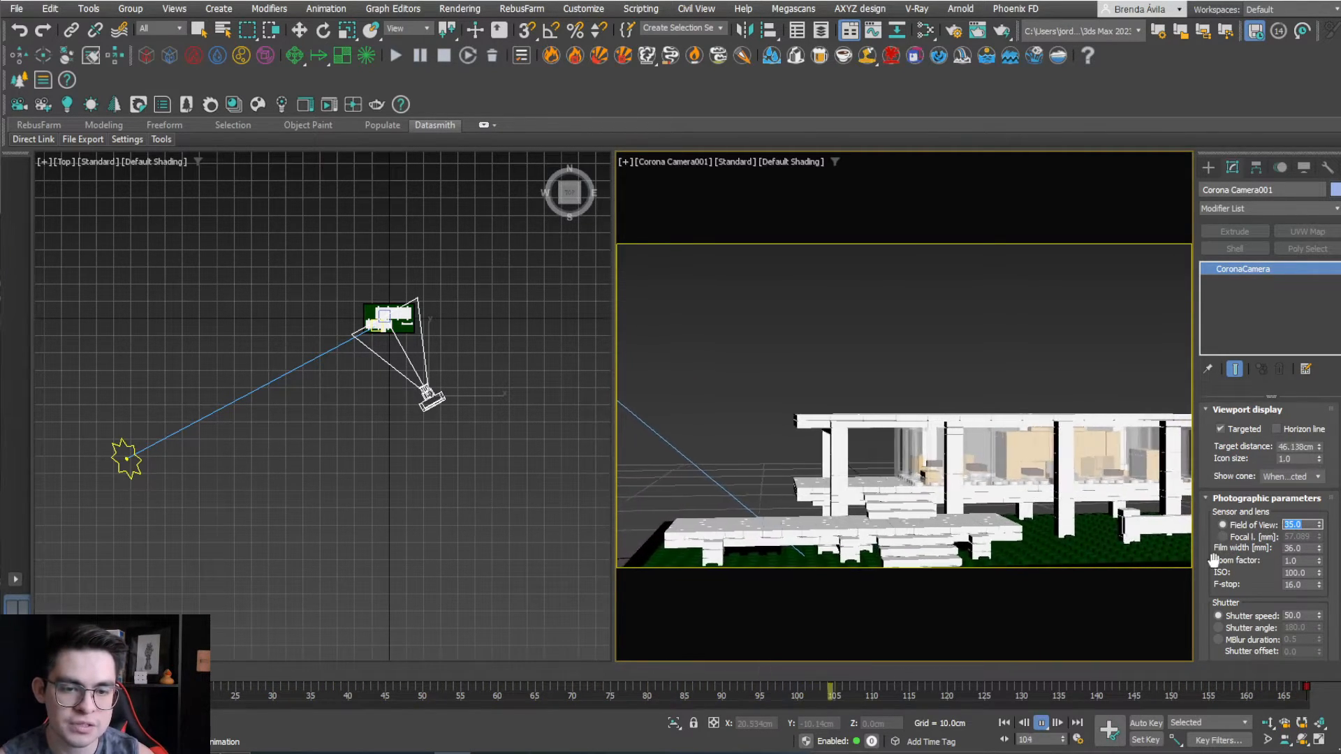
{"action": "type", "text": "55"}
{"action": "key", "text": "Return"}
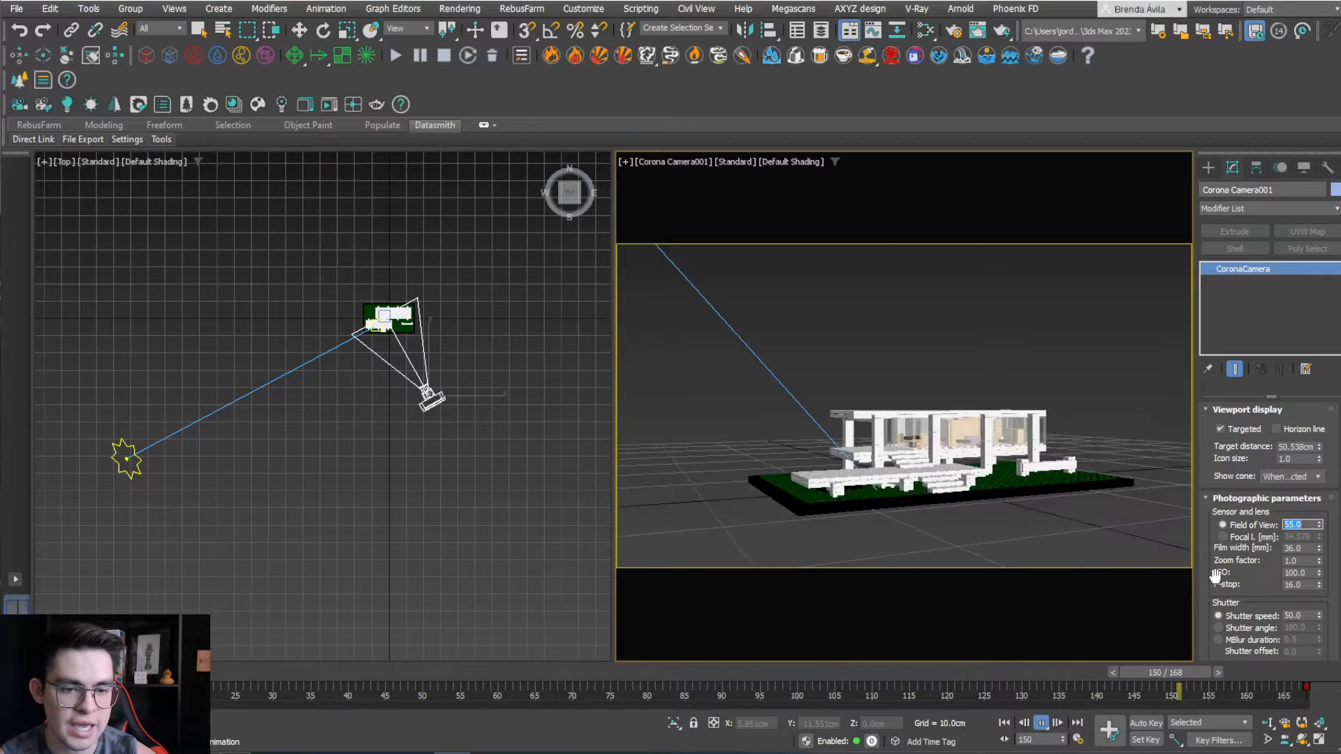
Set the camera's field of view to 50, stop playback and return to frame 0.
{"action": "type", "text": "50"}
{"action": "key", "text": "Return"}
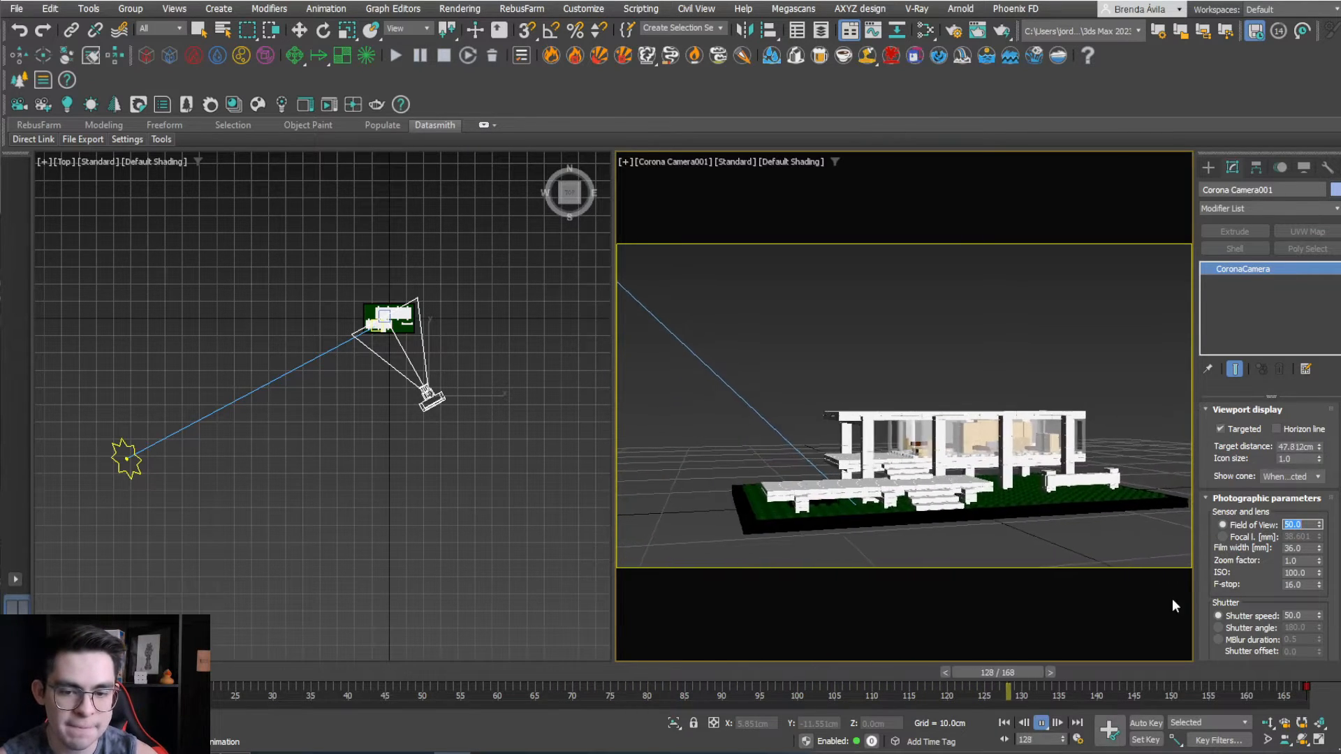
{"action": "key", "text": "Escape"}
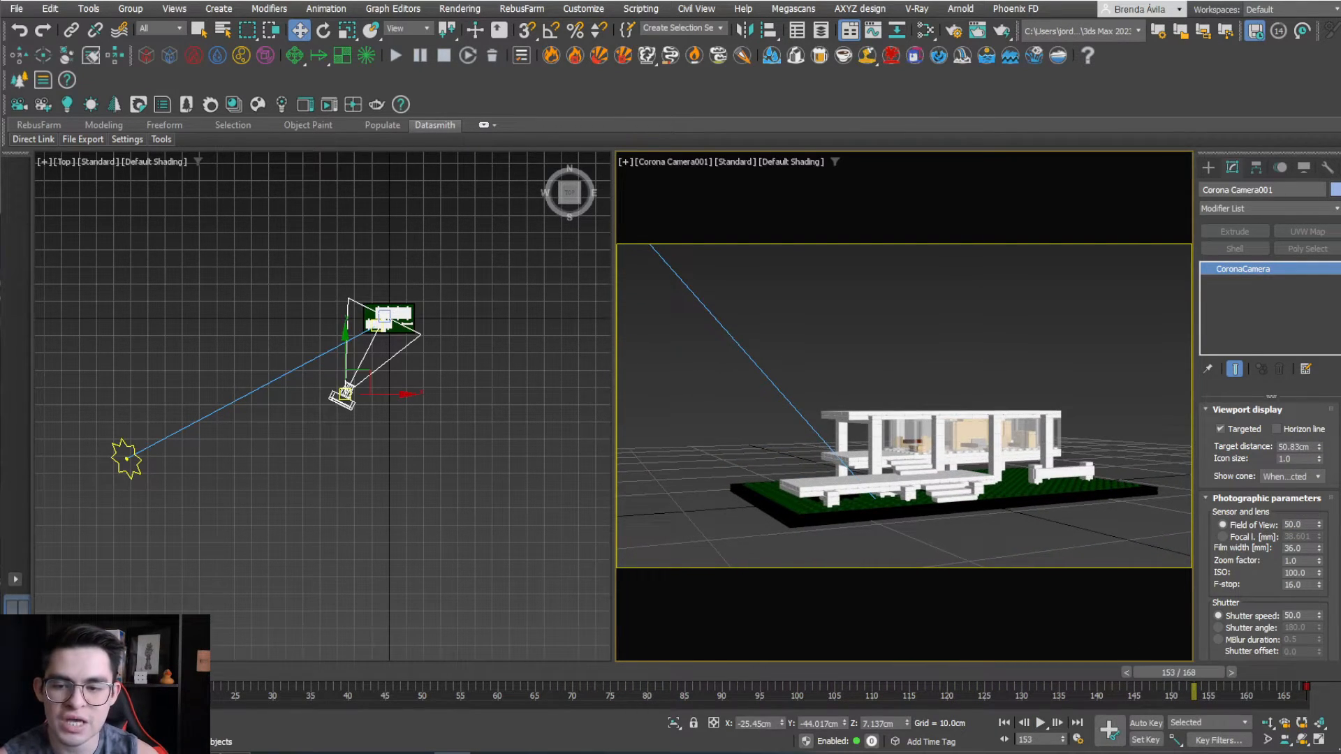
{"action": "left_click_drag", "start_coordinate": [1160, 673], "coordinate": [3, 604]}
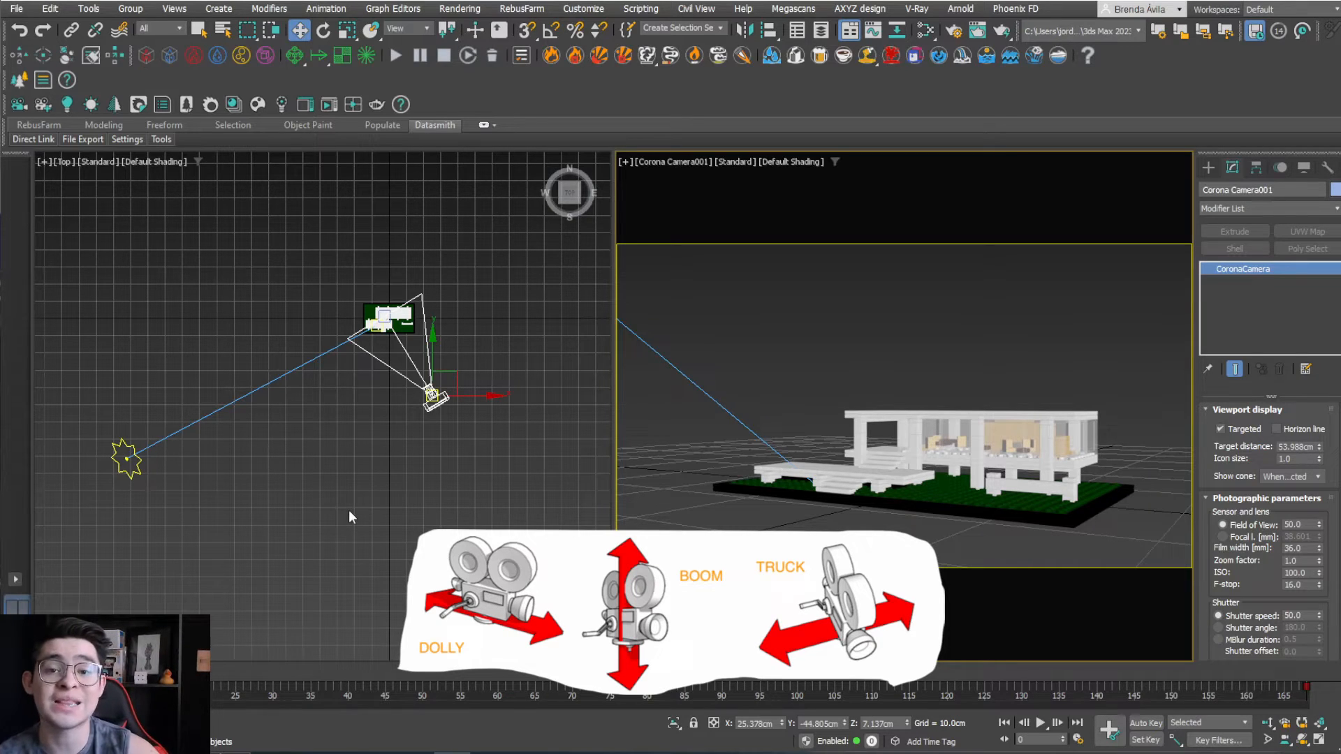
Create a second Corona camera in the top view, placed in front of the house with its target straight behind the house.
{"action": "left_click", "coordinate": [23, 106]}
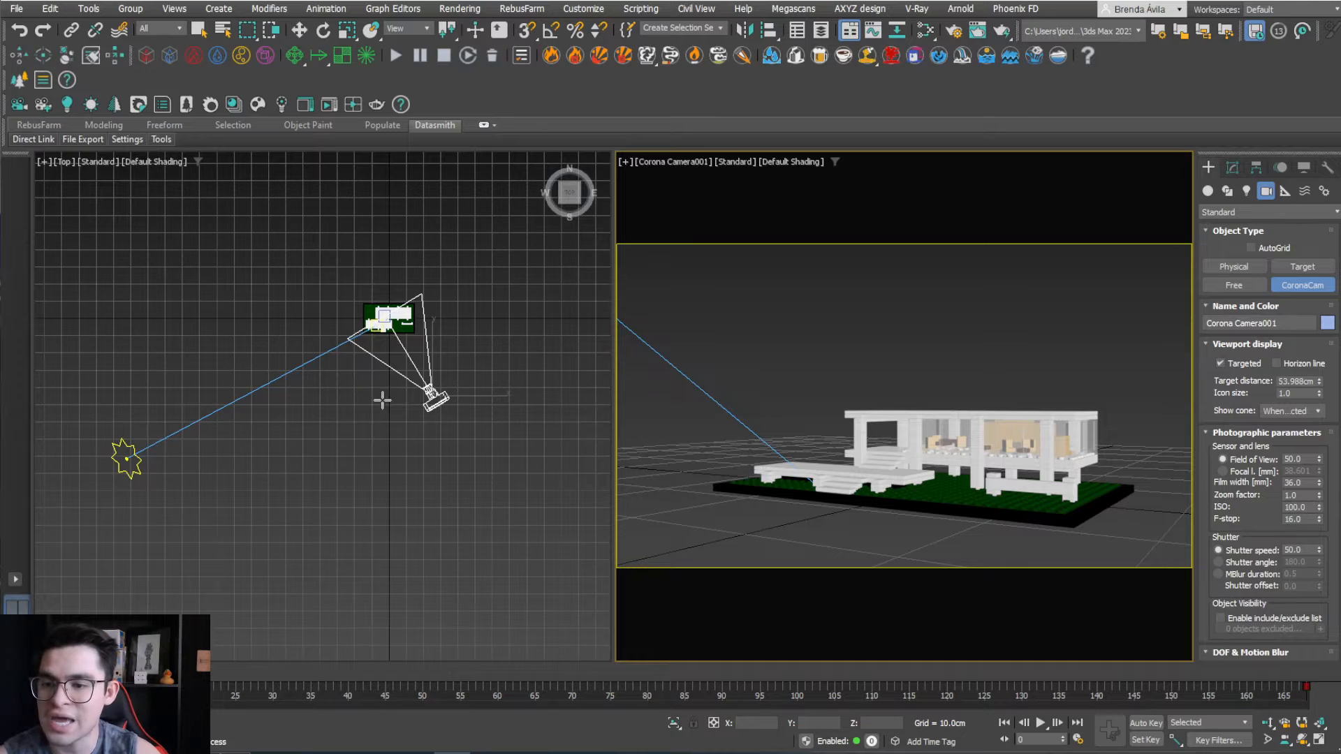
{"action": "left_click_drag", "start_coordinate": [383, 401], "coordinate": [385, 257]}
{"action": "key", "text": "w"}
{"action": "left_click", "coordinate": [240, 321]}
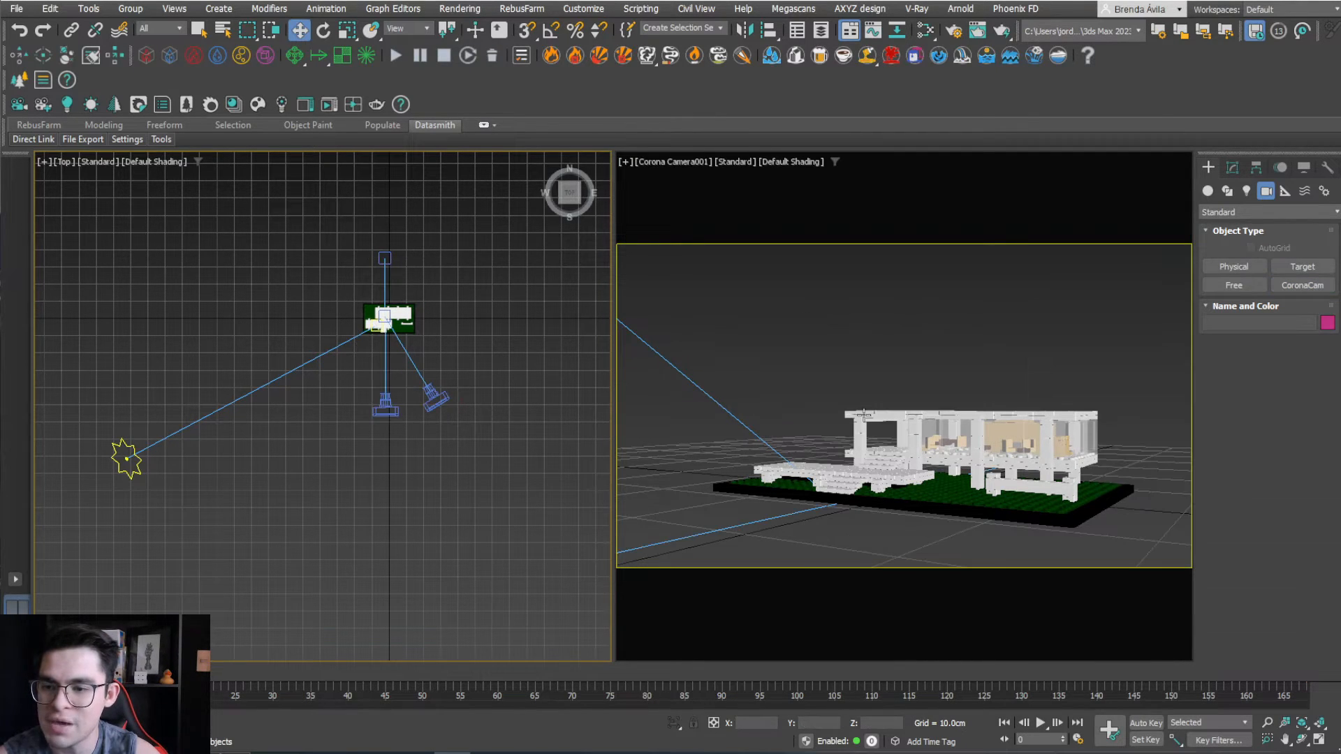
Show the camera viewport through Corona Camera002 and adjust its framing of the house.
{"action": "left_click", "coordinate": [836, 311]}
{"action": "key", "text": "c"}
{"action": "left_click", "coordinate": [657, 277]}
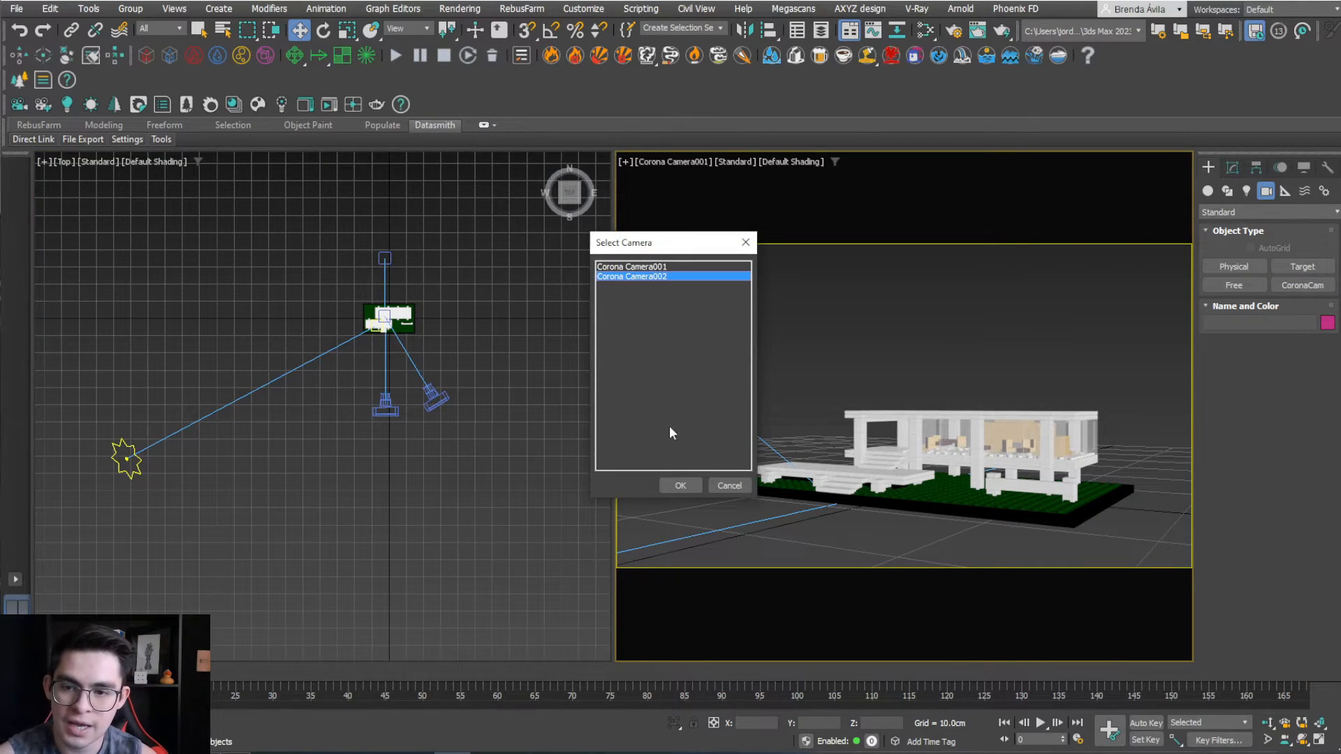
{"action": "left_click", "coordinate": [679, 486]}
{"action": "middle_click_drag", "start_coordinate": [837, 405], "coordinate": [878, 387]}
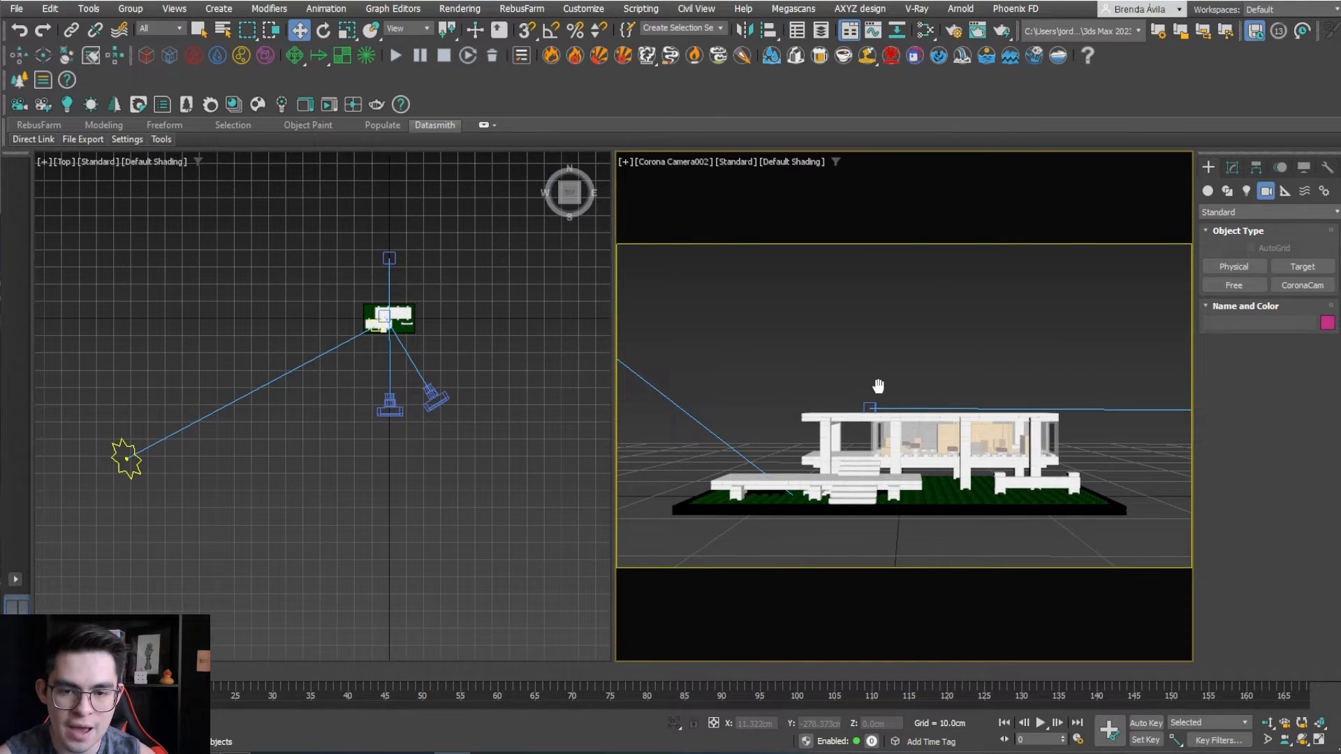
Move the second camera straight back from the house along Y to about -64 cm.
{"action": "left_click", "coordinate": [387, 409]}
{"action": "scroll", "coordinate": [388, 418], "scroll_direction": "up", "scroll_amount": 3}
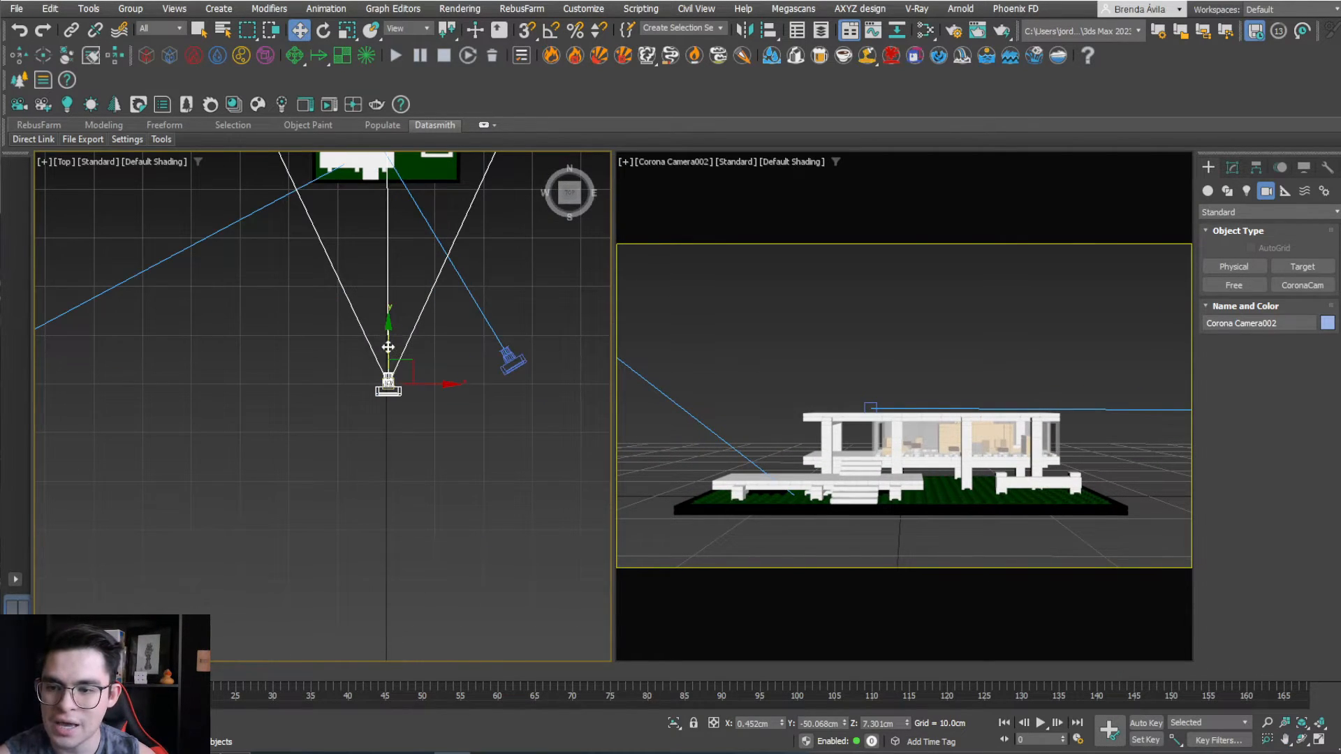
{"action": "left_click_drag", "start_coordinate": [387, 347], "coordinate": [366, 413]}
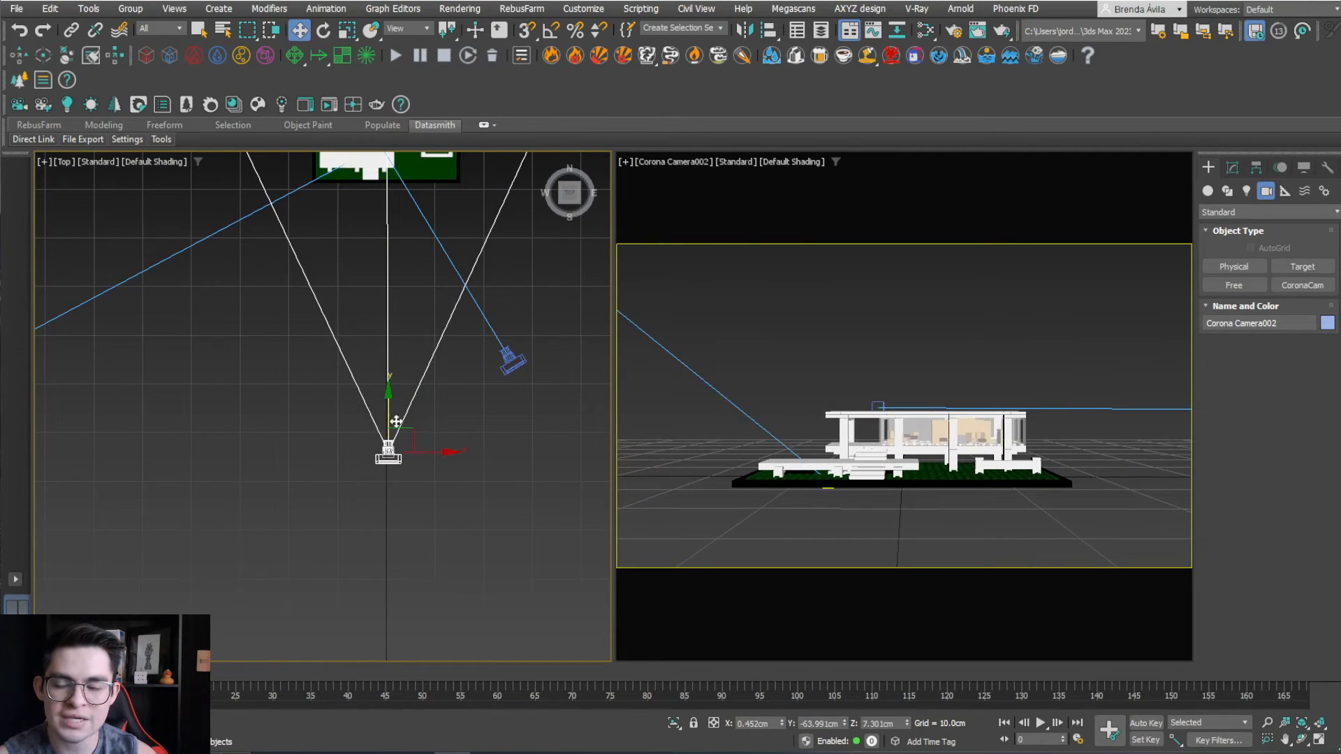
With Auto Key, keyframe the second camera at frame 168 moved straight toward the house along Y to about -35 cm.
{"action": "left_click", "coordinate": [1144, 724]}
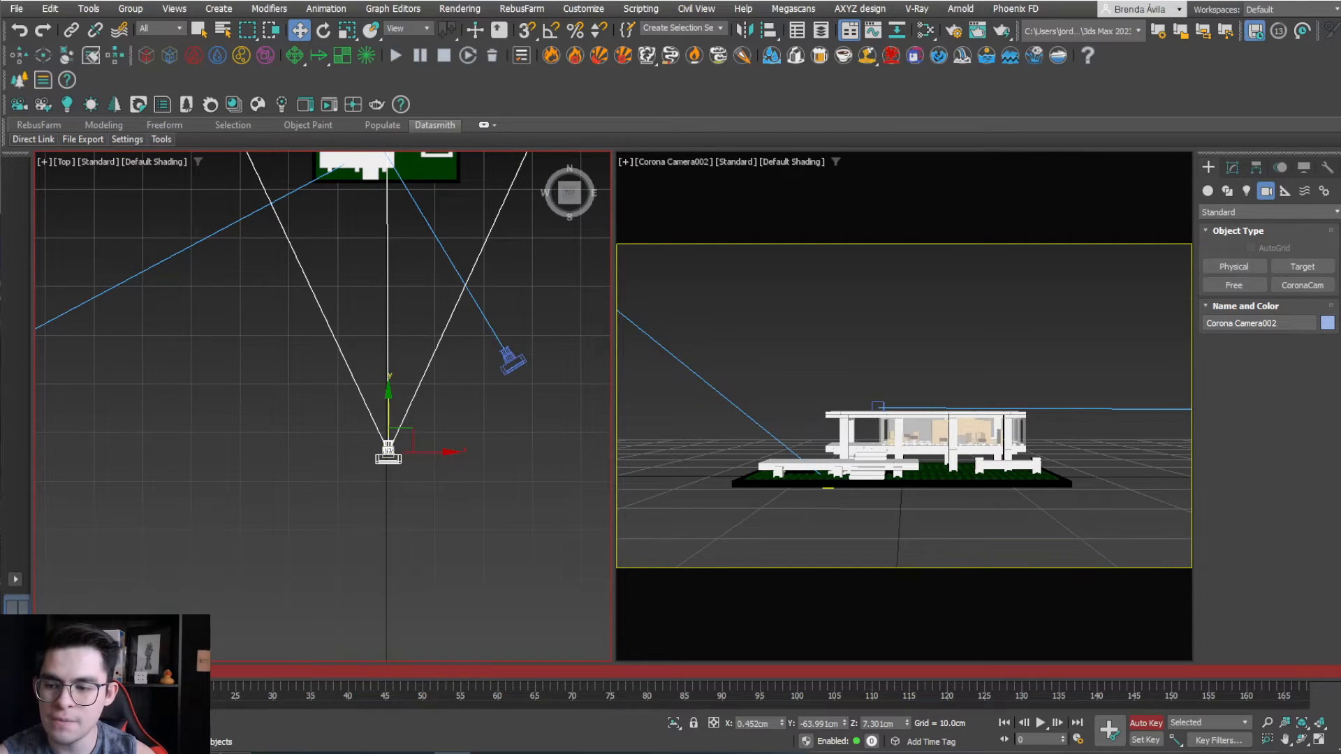
{"action": "left_click_drag", "start_coordinate": [29, 672], "coordinate": [1288, 682]}
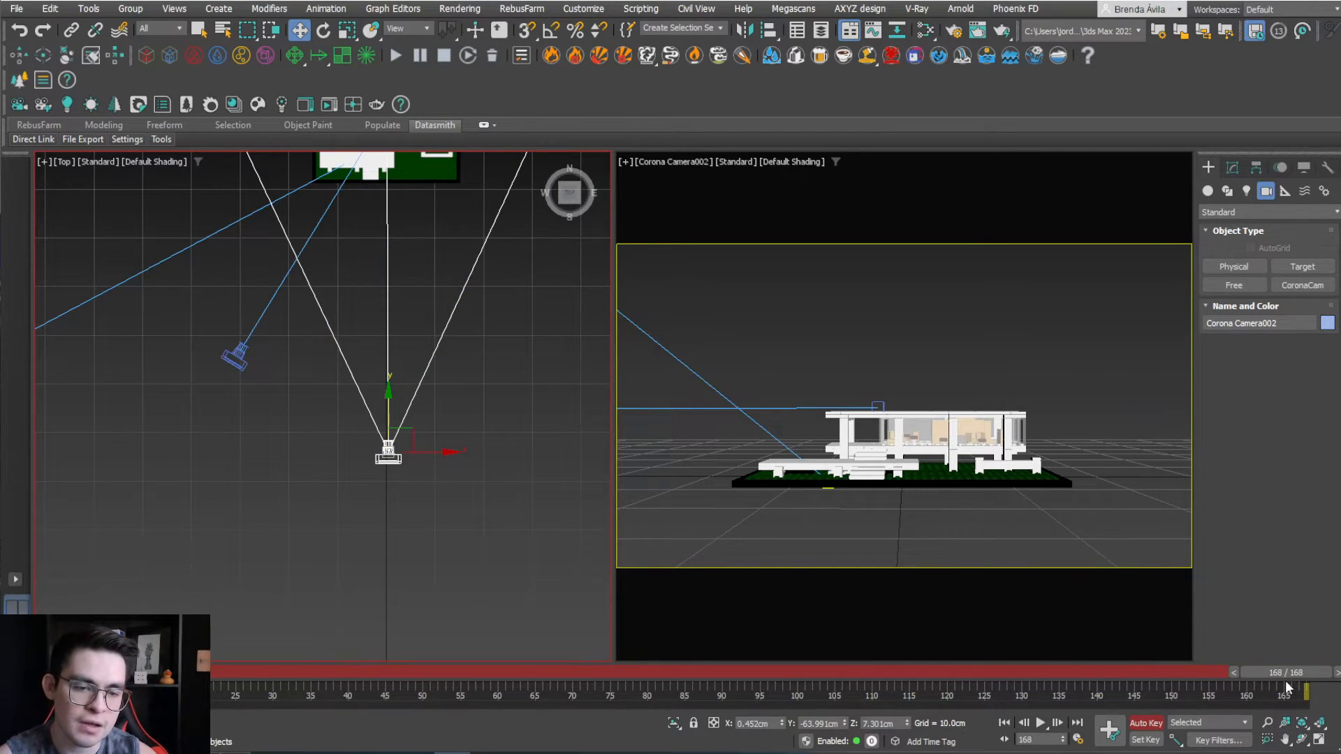
{"action": "middle_click_drag", "start_coordinate": [387, 396], "coordinate": [379, 493]}
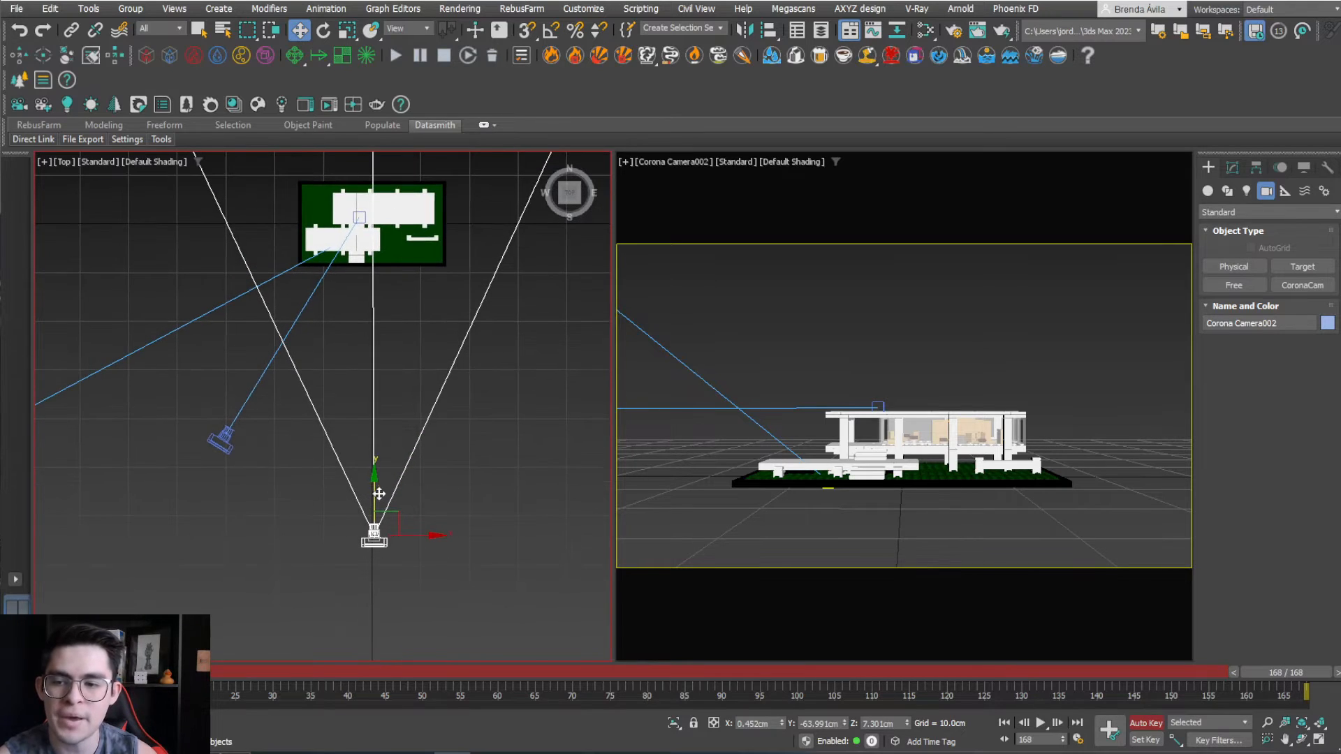
{"action": "left_click_drag", "start_coordinate": [378, 492], "coordinate": [380, 348]}
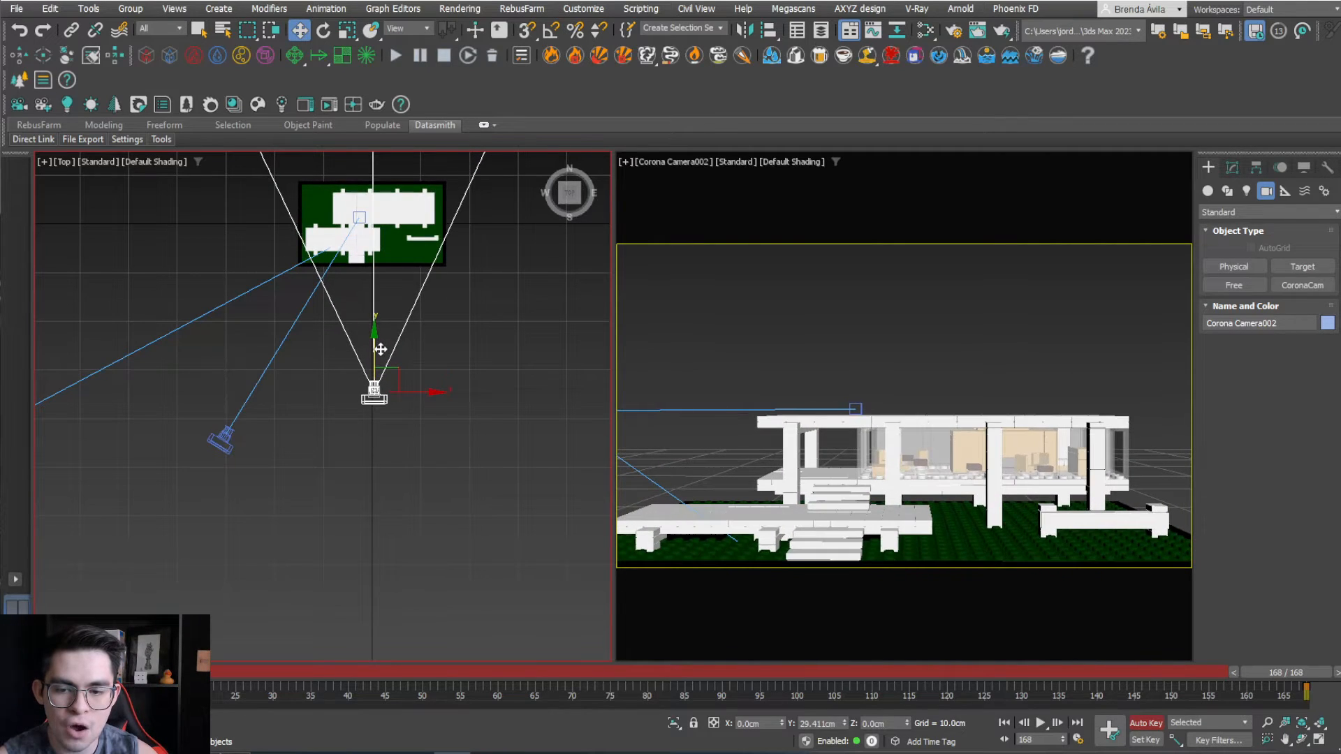
{"action": "left_click", "coordinate": [1145, 723]}
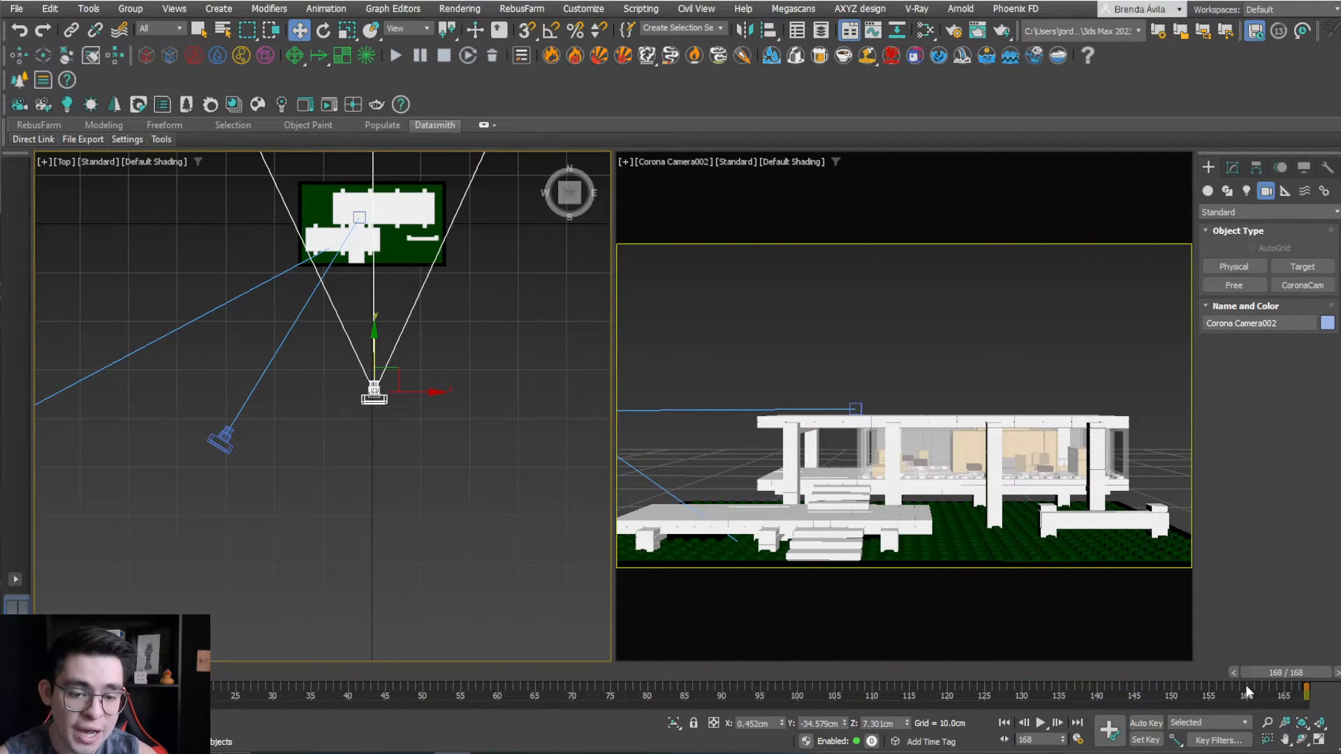
Play the second camera's animation from the first frame in the camera viewport, stop it and return to frame 0.
{"action": "left_click_drag", "start_coordinate": [1246, 678], "coordinate": [42, 670]}
{"action": "key", "text": "w"}
{"action": "left_click", "coordinate": [1040, 723]}
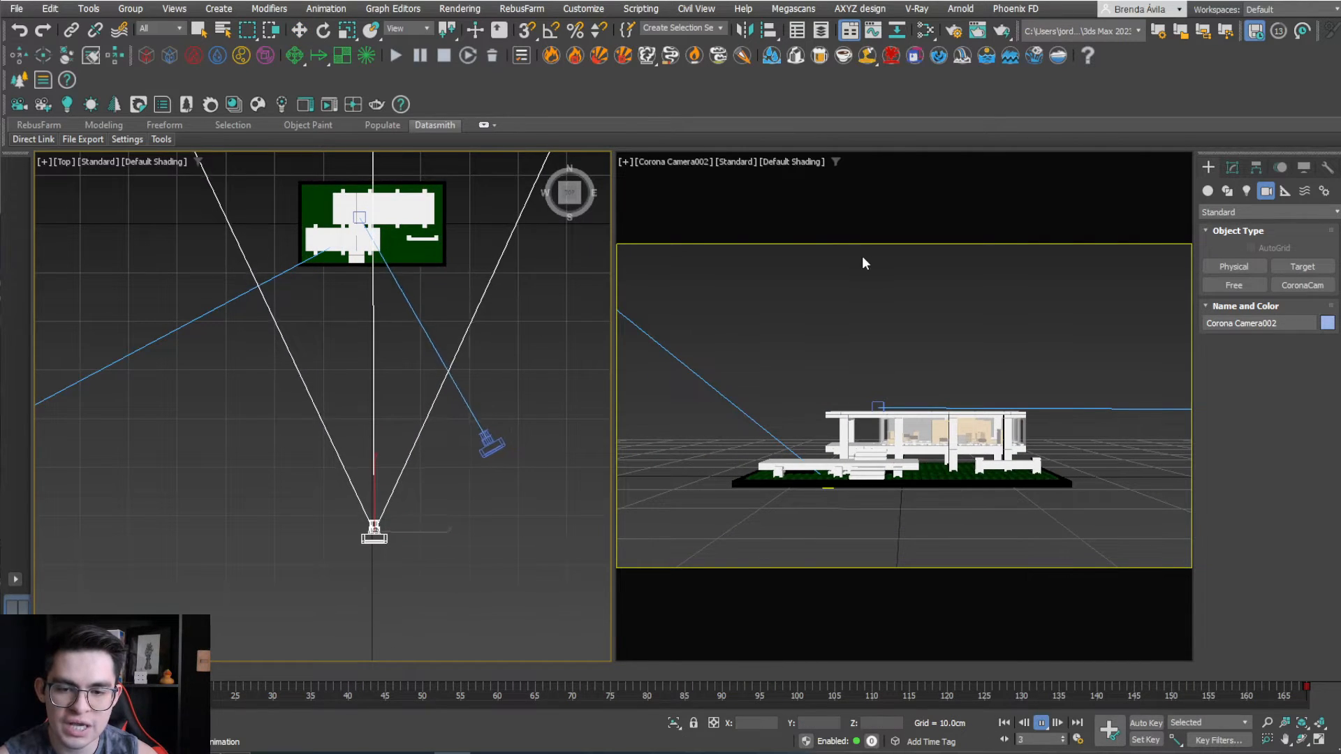
{"action": "left_click", "coordinate": [863, 257]}
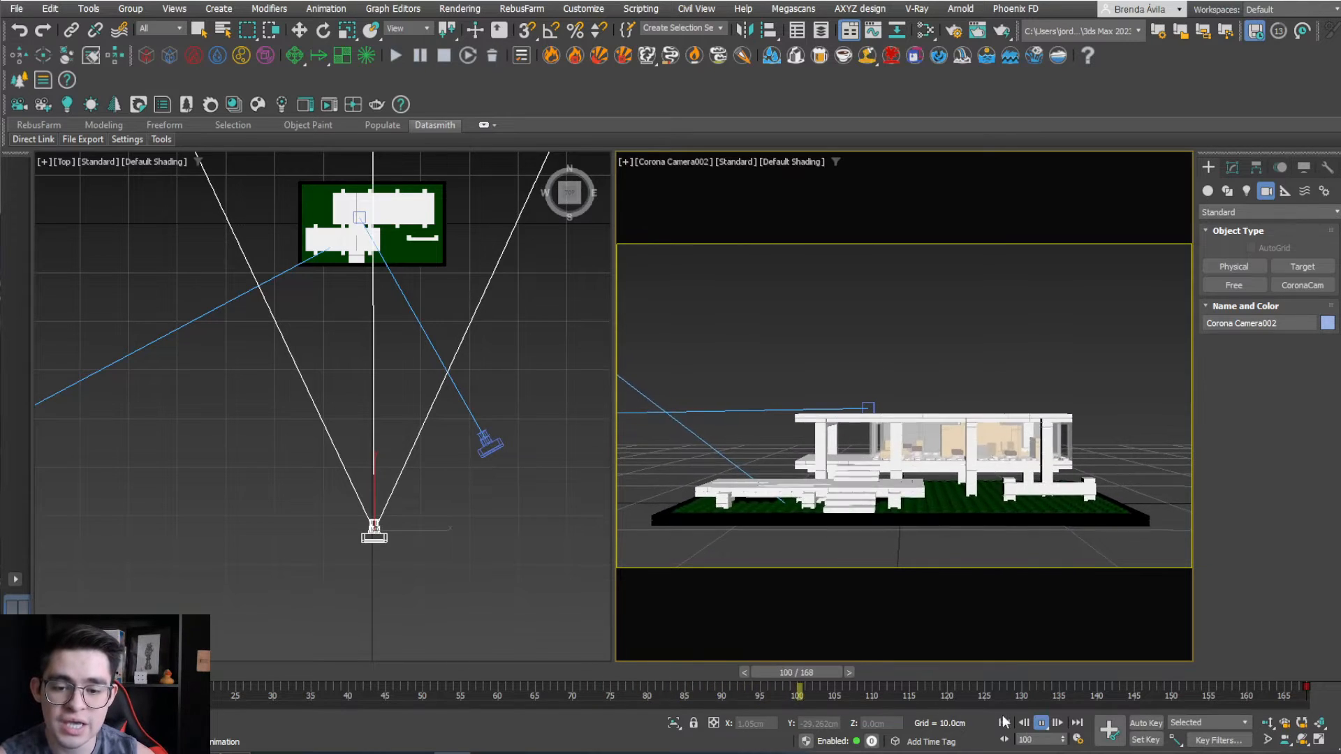
{"action": "left_click", "coordinate": [1040, 723]}
{"action": "left_click_drag", "start_coordinate": [930, 672], "coordinate": [1335, 673]}
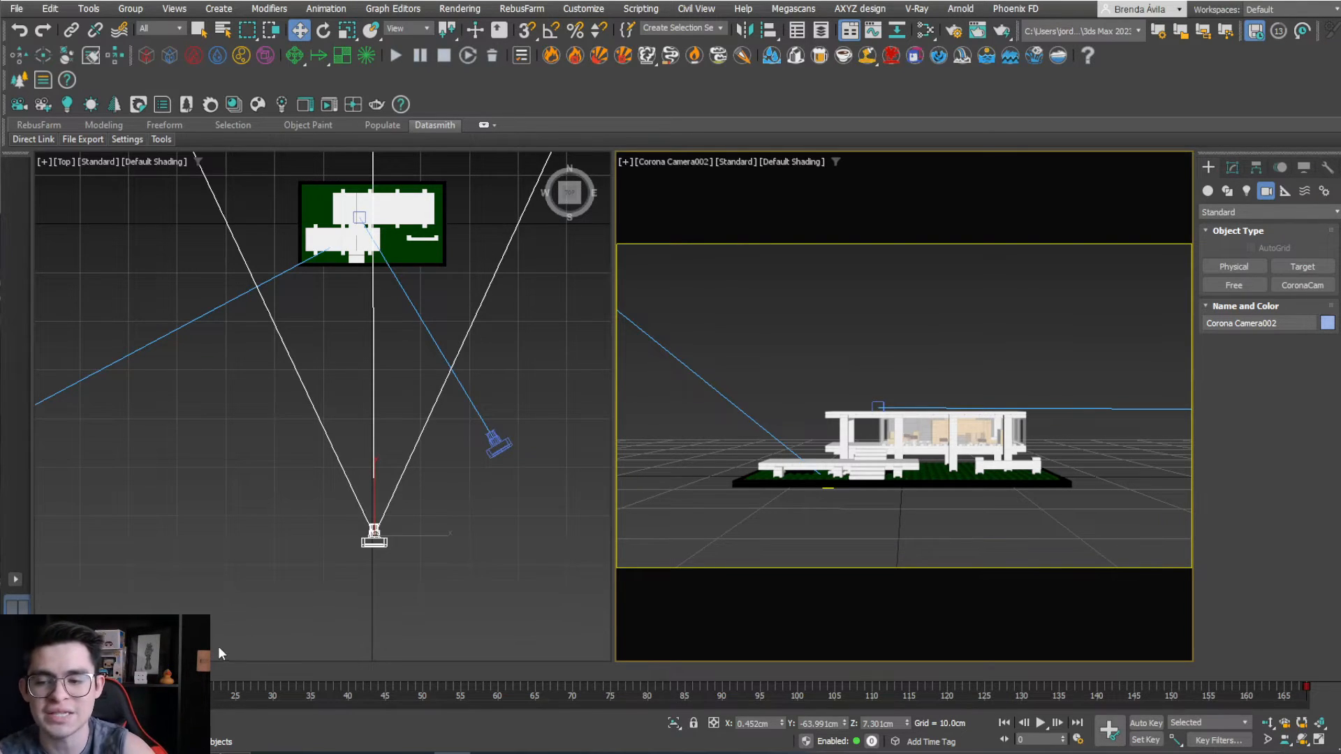
{"action": "left_click_drag", "start_coordinate": [112, 674], "coordinate": [164, 673]}
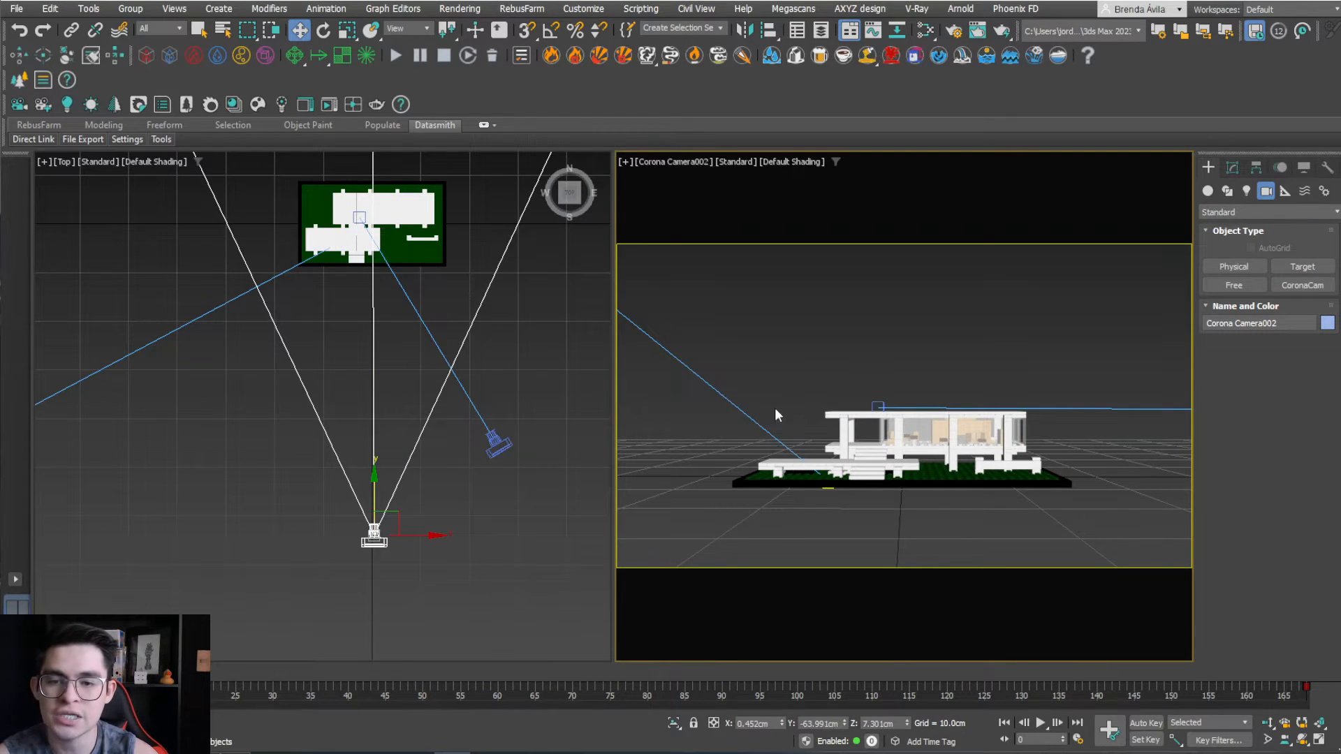
Switch the camera viewport to Corona Camera001 at frame 0.
{"action": "left_click", "coordinate": [819, 349]}
{"action": "key", "text": "c"}
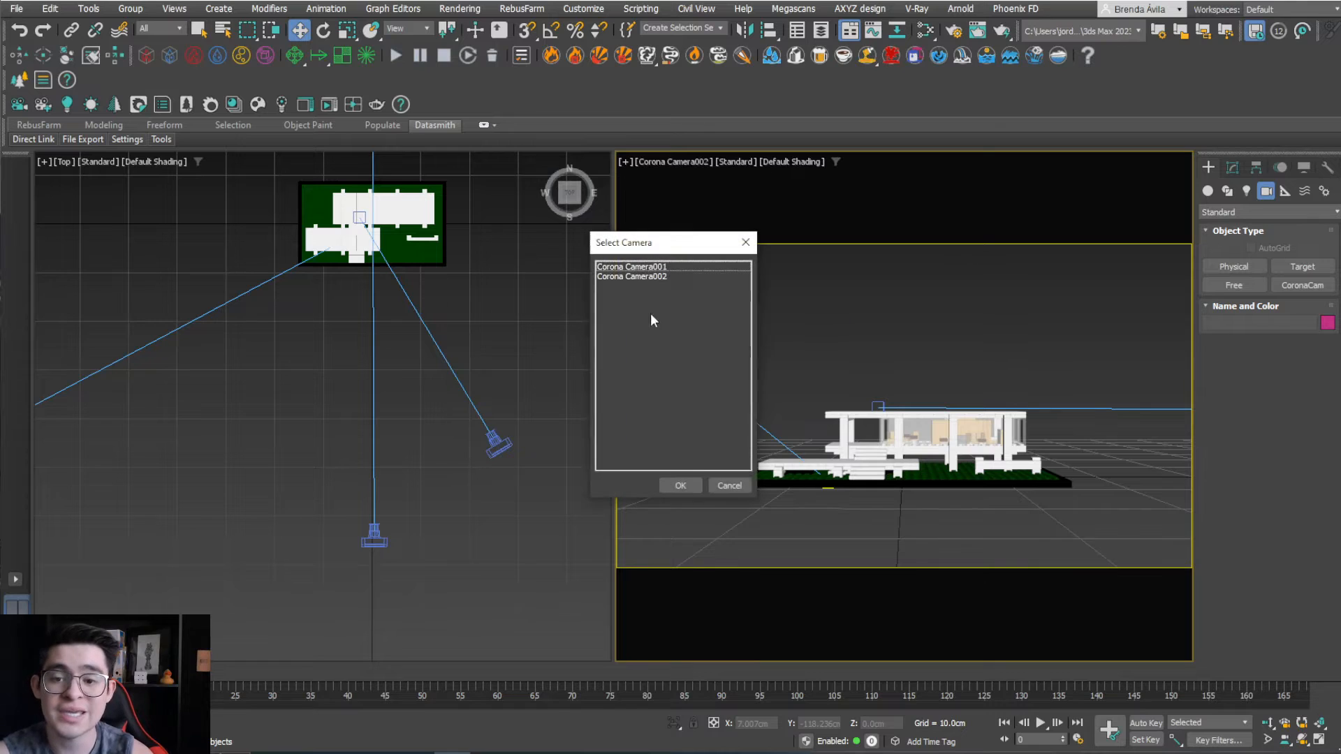
{"action": "left_click", "coordinate": [638, 269]}
{"action": "left_click", "coordinate": [669, 482]}
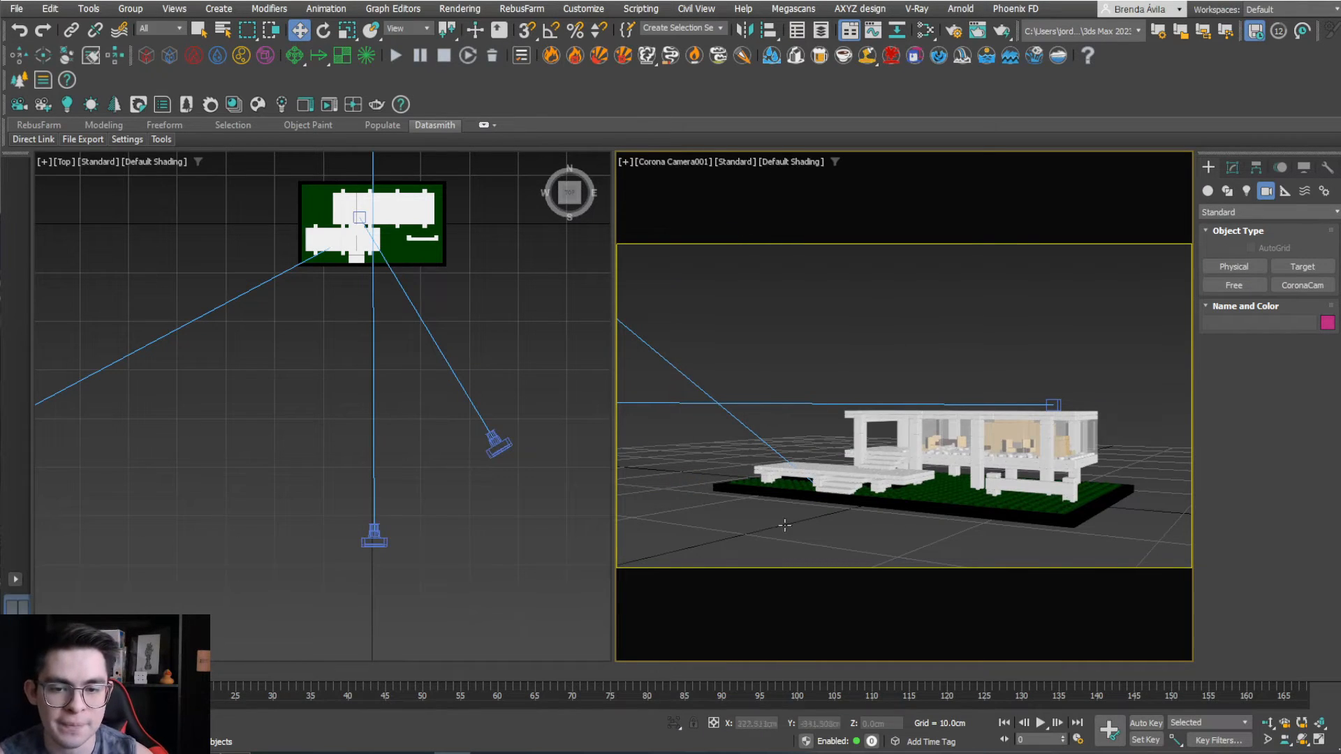
{"action": "mouse_move", "coordinate": [91, 675]}
{"action": "left_mouse_down"}
{"action": "mouse_move", "coordinate": [1333, 677]}
{"action": "mouse_move", "coordinate": [77, 677]}
{"action": "left_mouse_up"}
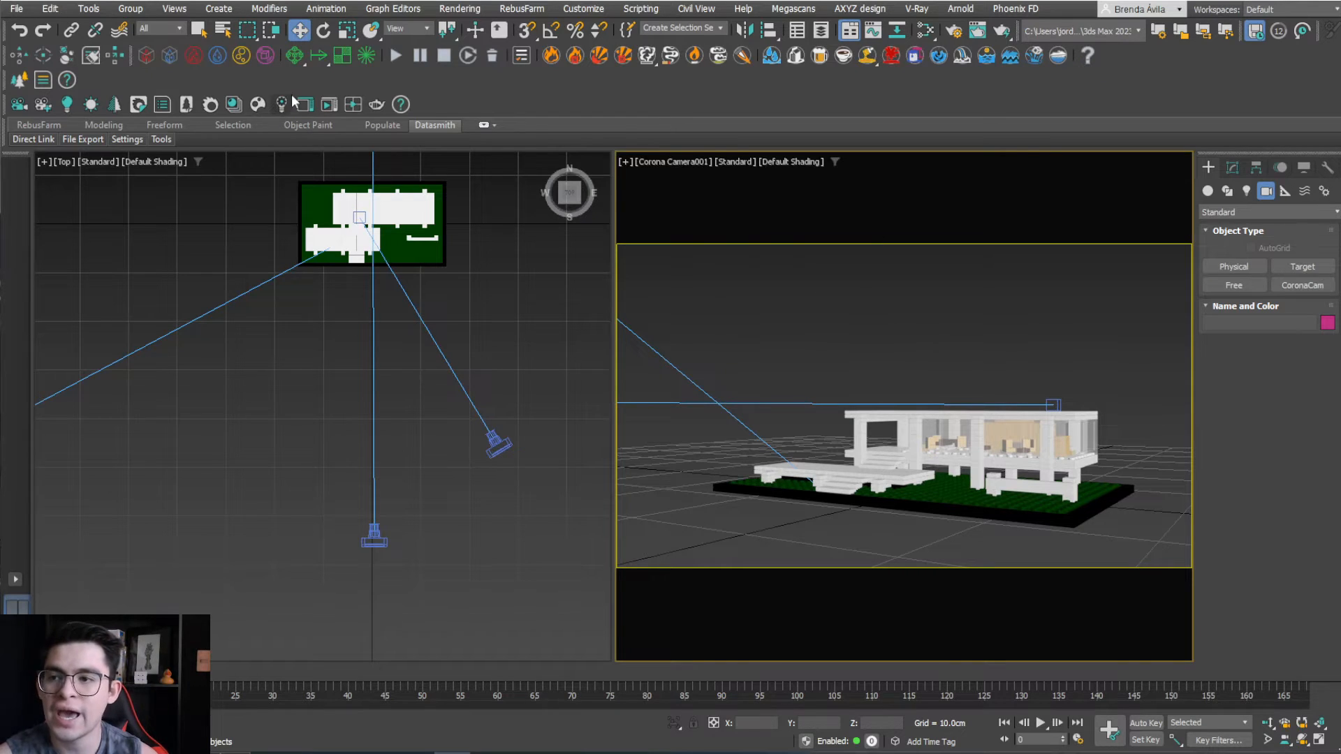
Open the preview animation settings and set the per-view preset to Standard with Default Shading as the preference.
{"action": "left_click", "coordinate": [88, 9]}
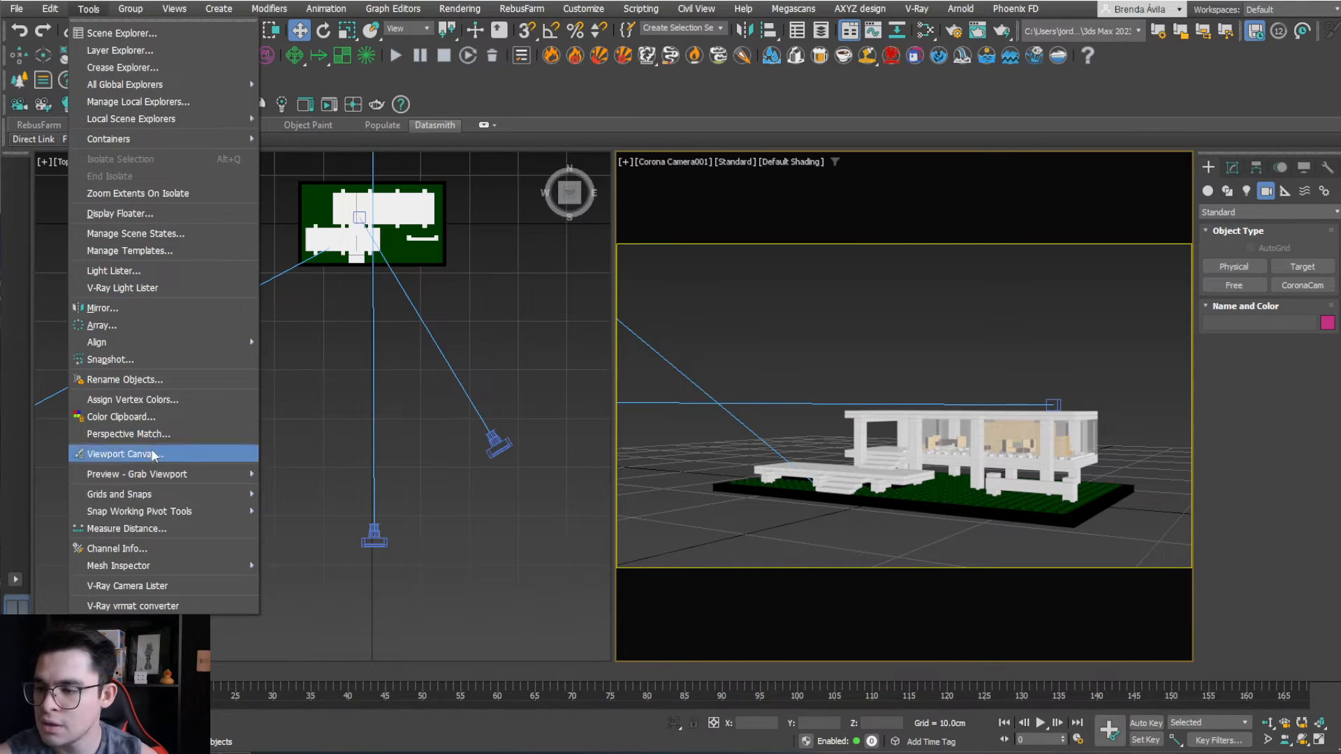
{"action": "mouse_move", "coordinate": [157, 476]}
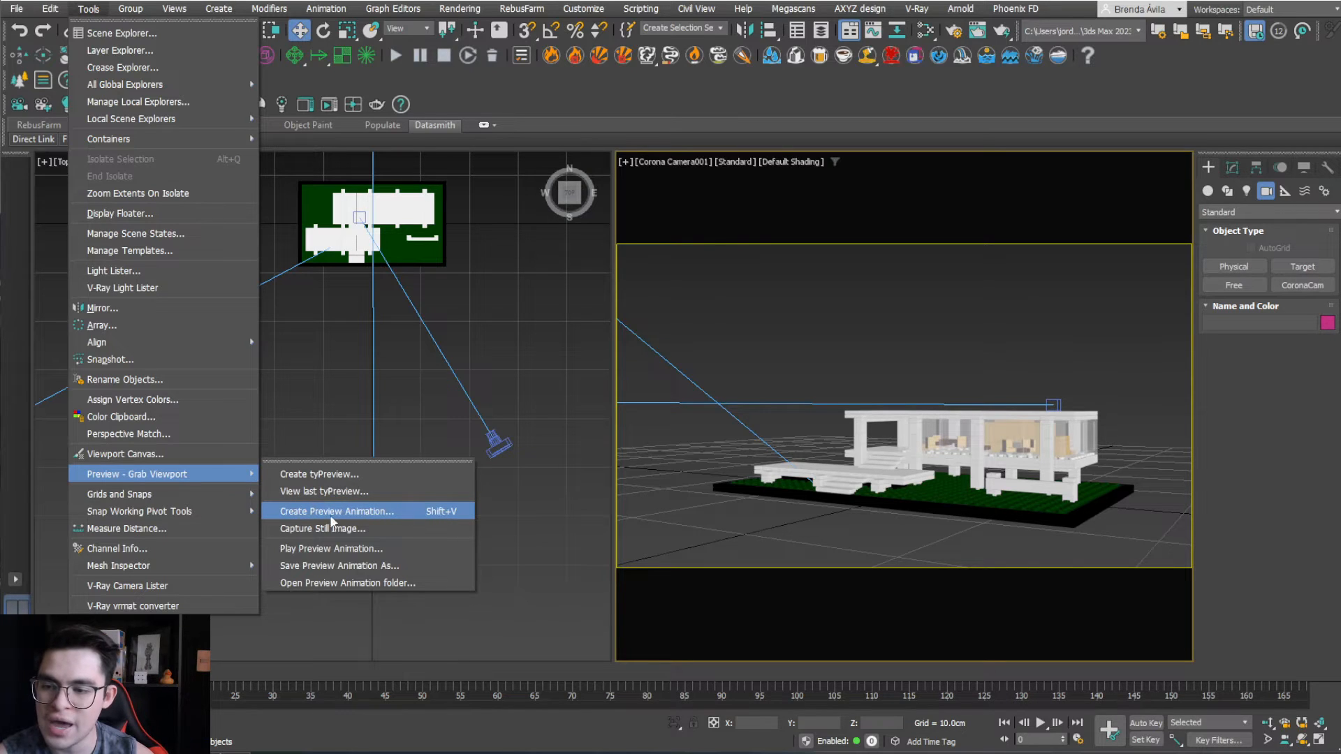
{"action": "left_click", "coordinate": [301, 511]}
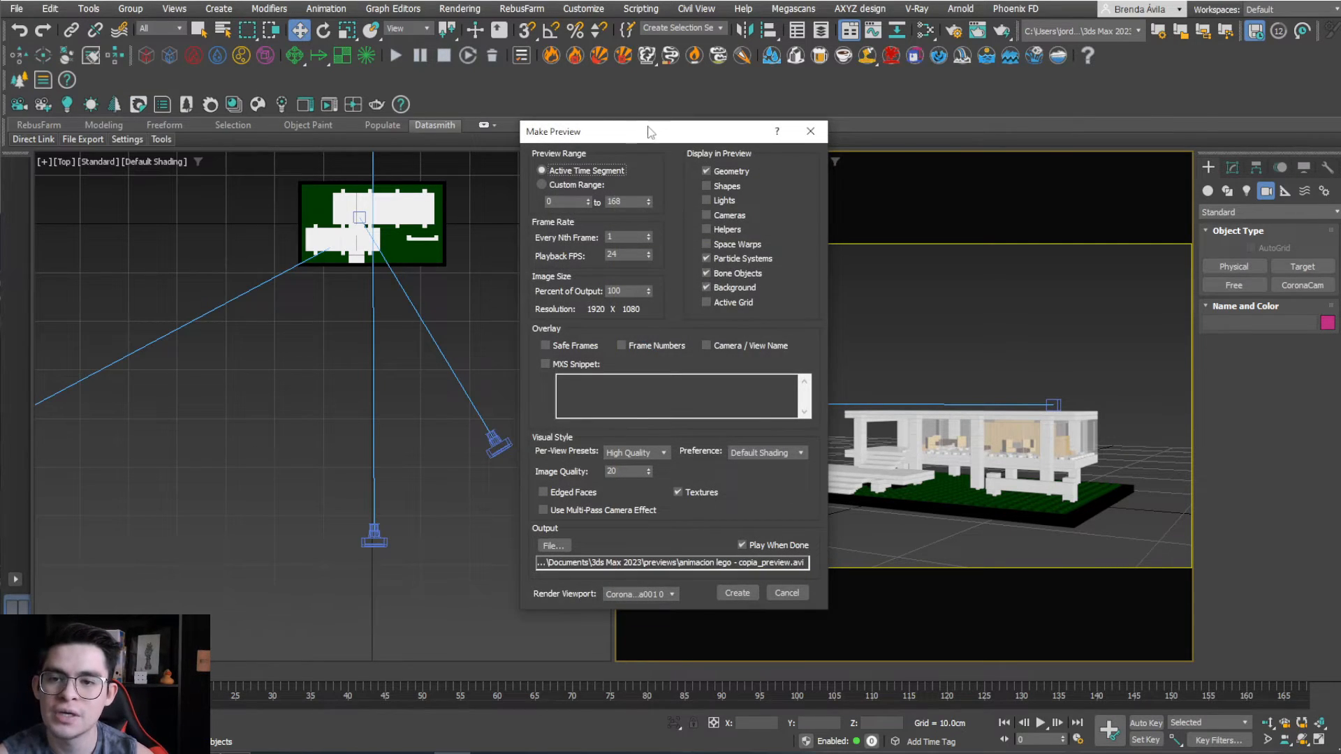
{"action": "mouse_move", "coordinate": [648, 132]}
{"action": "left_mouse_down"}
{"action": "mouse_move", "coordinate": [742, 288]}
{"action": "mouse_move", "coordinate": [864, 206]}
{"action": "mouse_move", "coordinate": [749, 198]}
{"action": "left_mouse_up"}
{"action": "left_click", "coordinate": [863, 513]}
{"action": "left_click", "coordinate": [854, 517]}
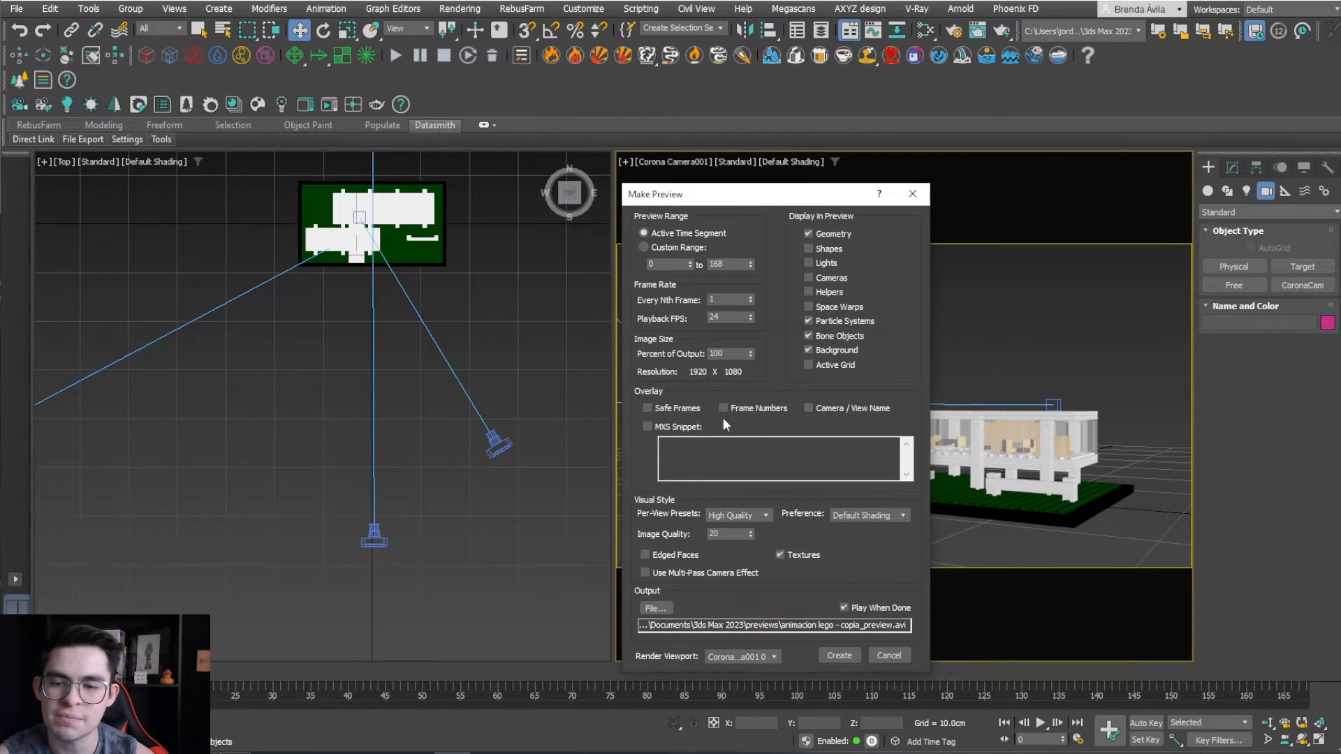
{"action": "left_click", "coordinate": [728, 515]}
{"action": "left_click", "coordinate": [717, 535]}
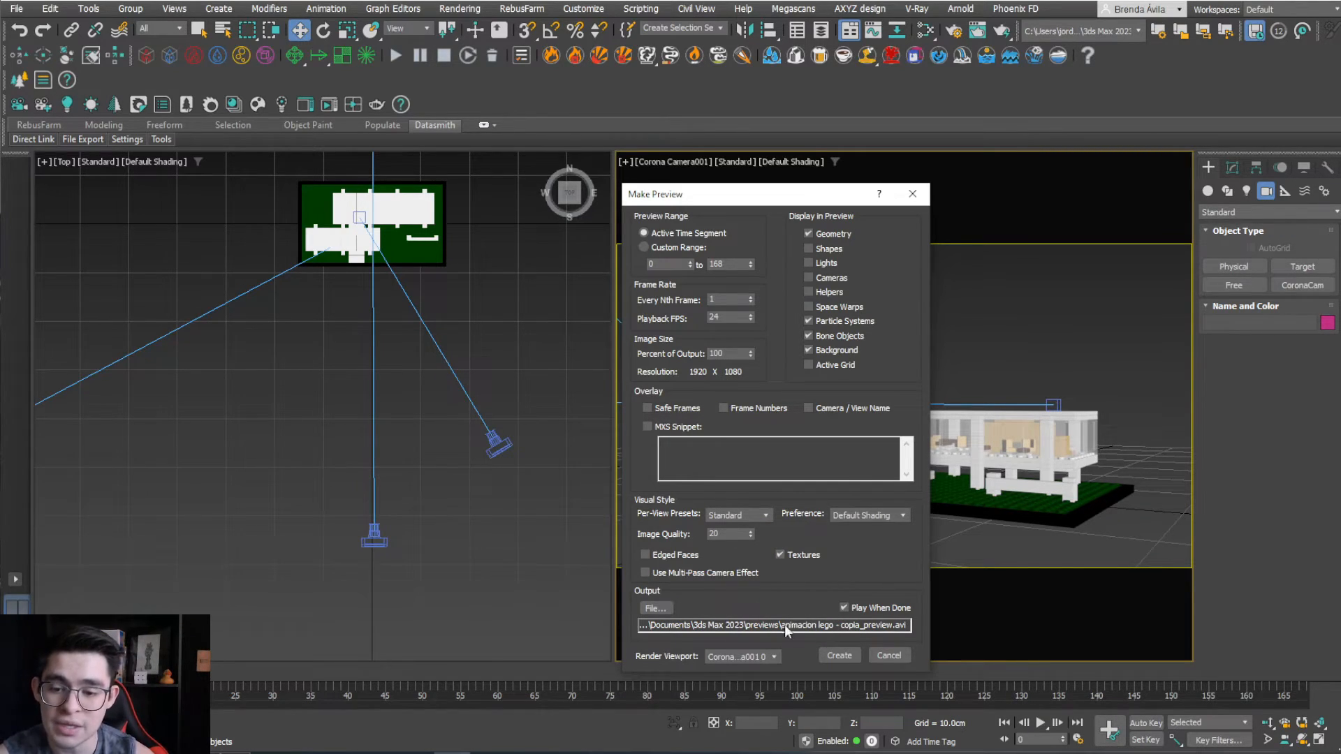
Create the preview as "animacion lego - copia_preview" AVI in the 30_LEGO ANIMACION LIVE IG folder, using the MJPEG compressor at quality 100.
{"action": "left_click", "coordinate": [657, 609]}
{"action": "left_click", "coordinate": [1177, 521]}
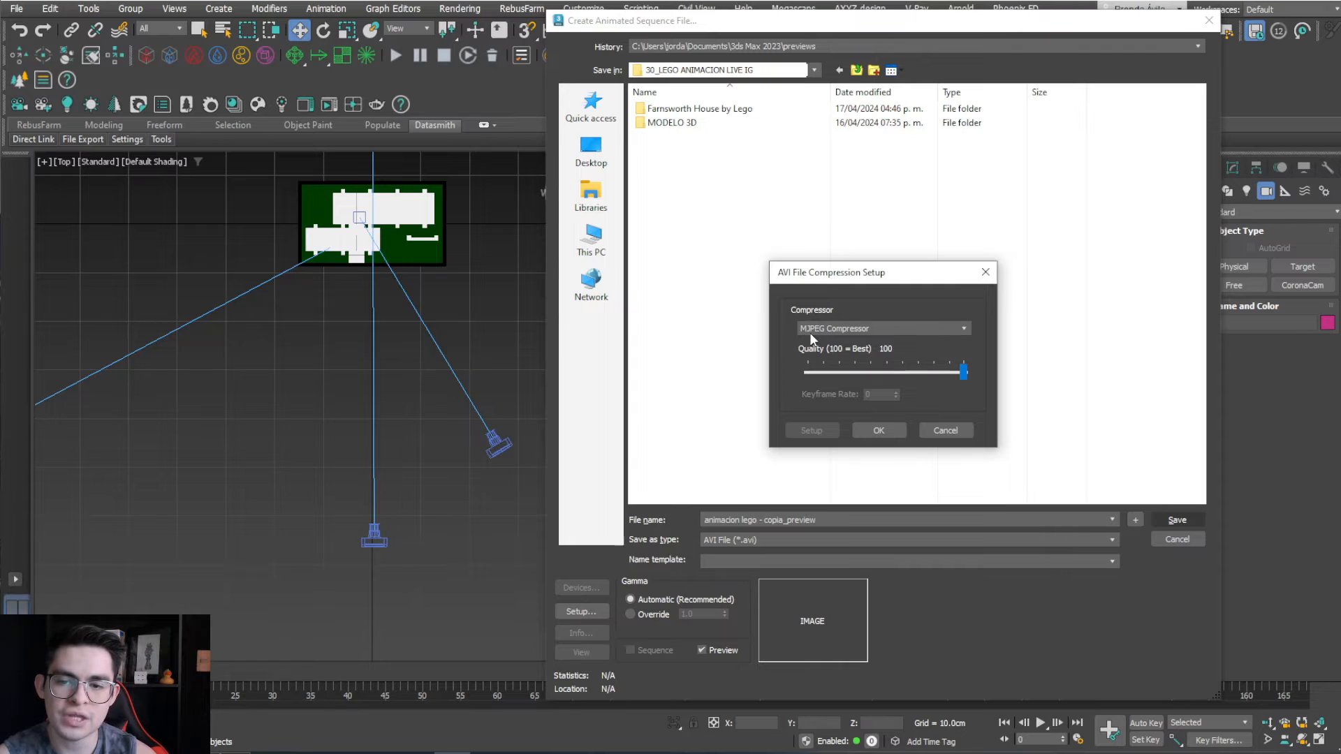
{"action": "left_click", "coordinate": [931, 433]}
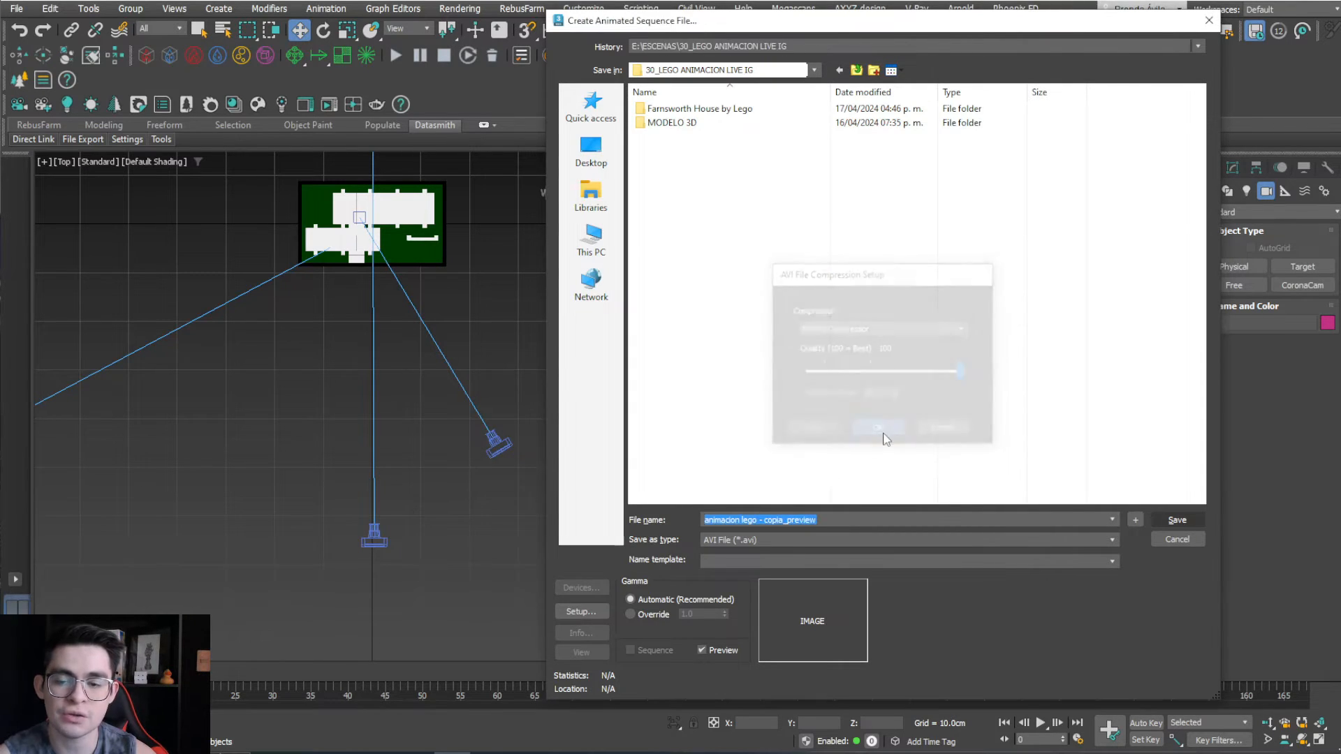
{"action": "left_click", "coordinate": [840, 654]}
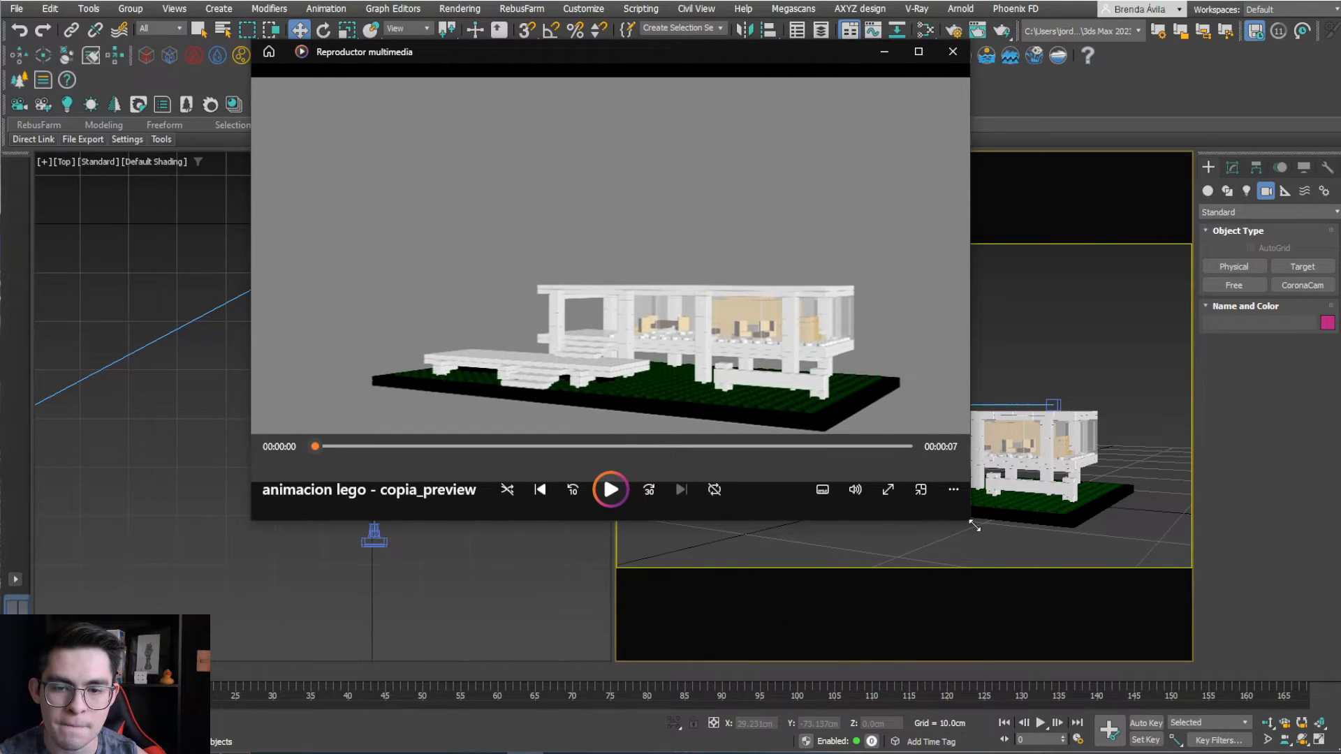
Enlarge the media player, watch the preview video of the first camera's move and close the player.
{"action": "left_click_drag", "start_coordinate": [974, 525], "coordinate": [1165, 624]}
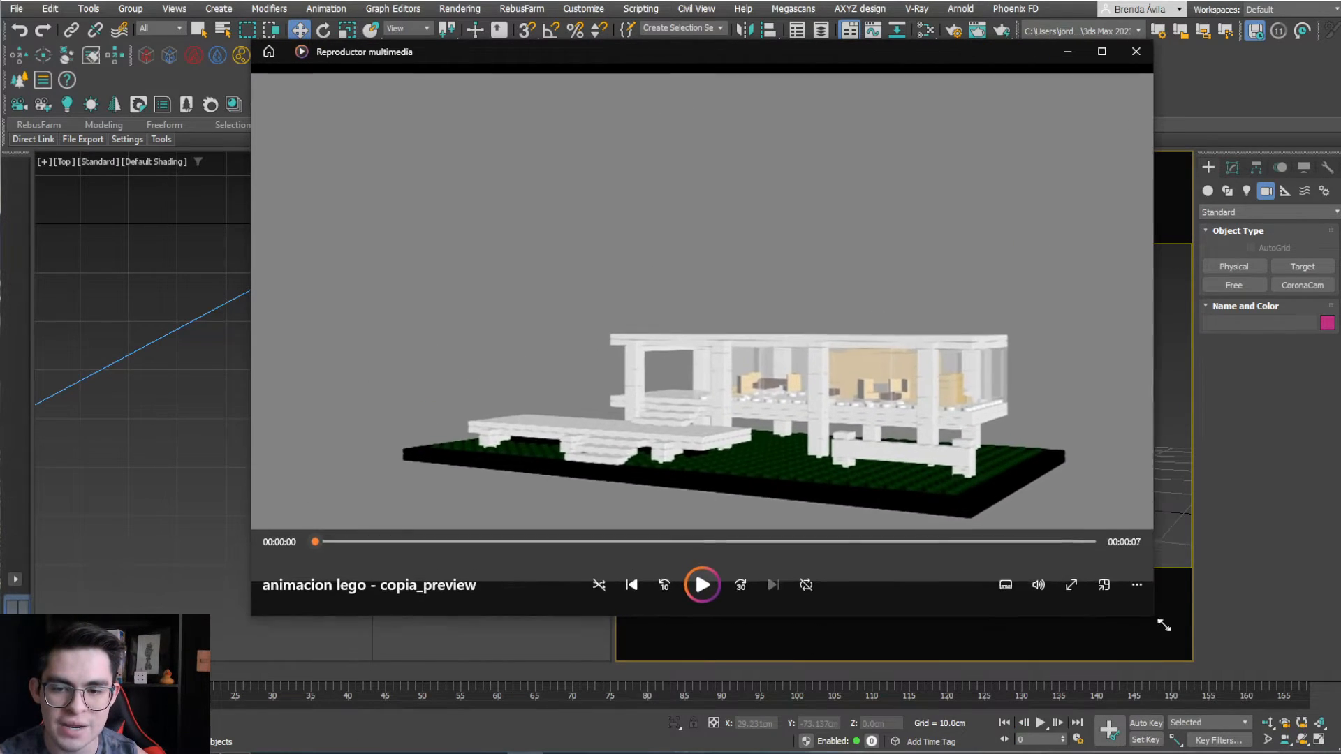
{"action": "left_click", "coordinate": [705, 591]}
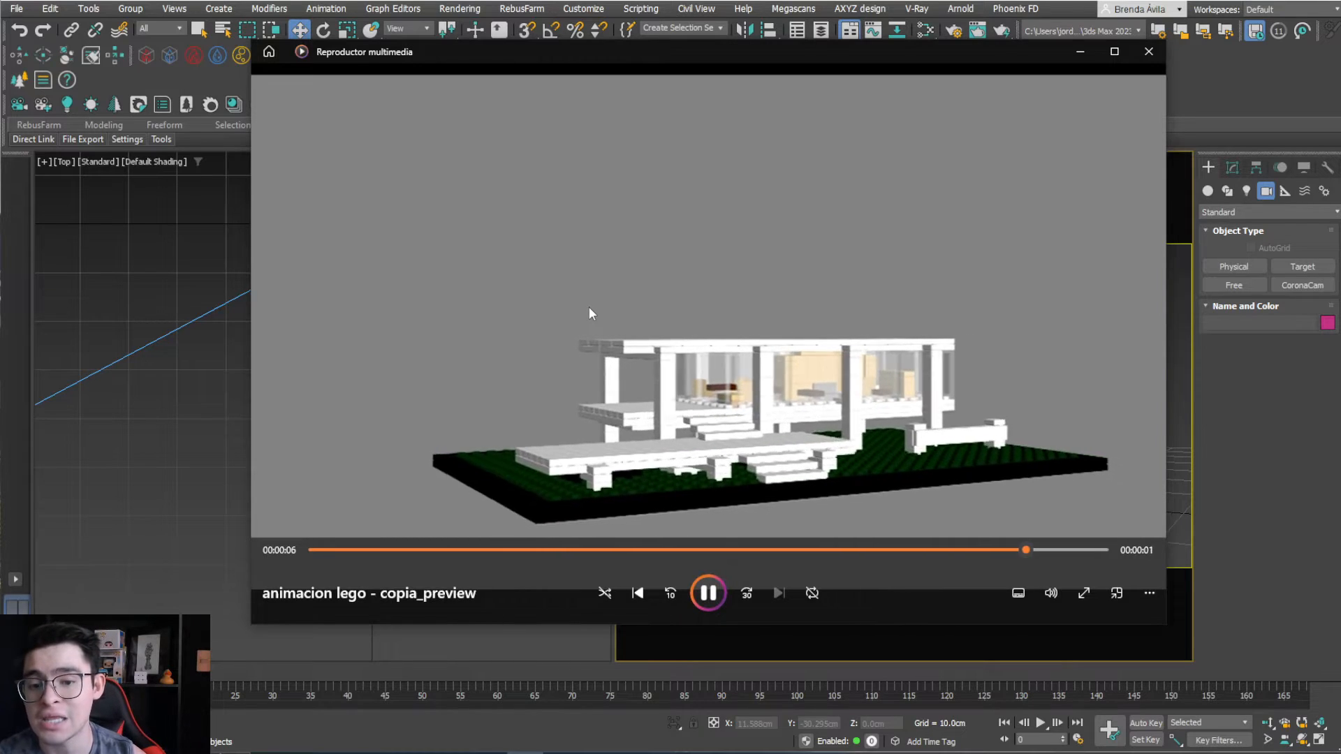
{"action": "left_click", "coordinate": [703, 594]}
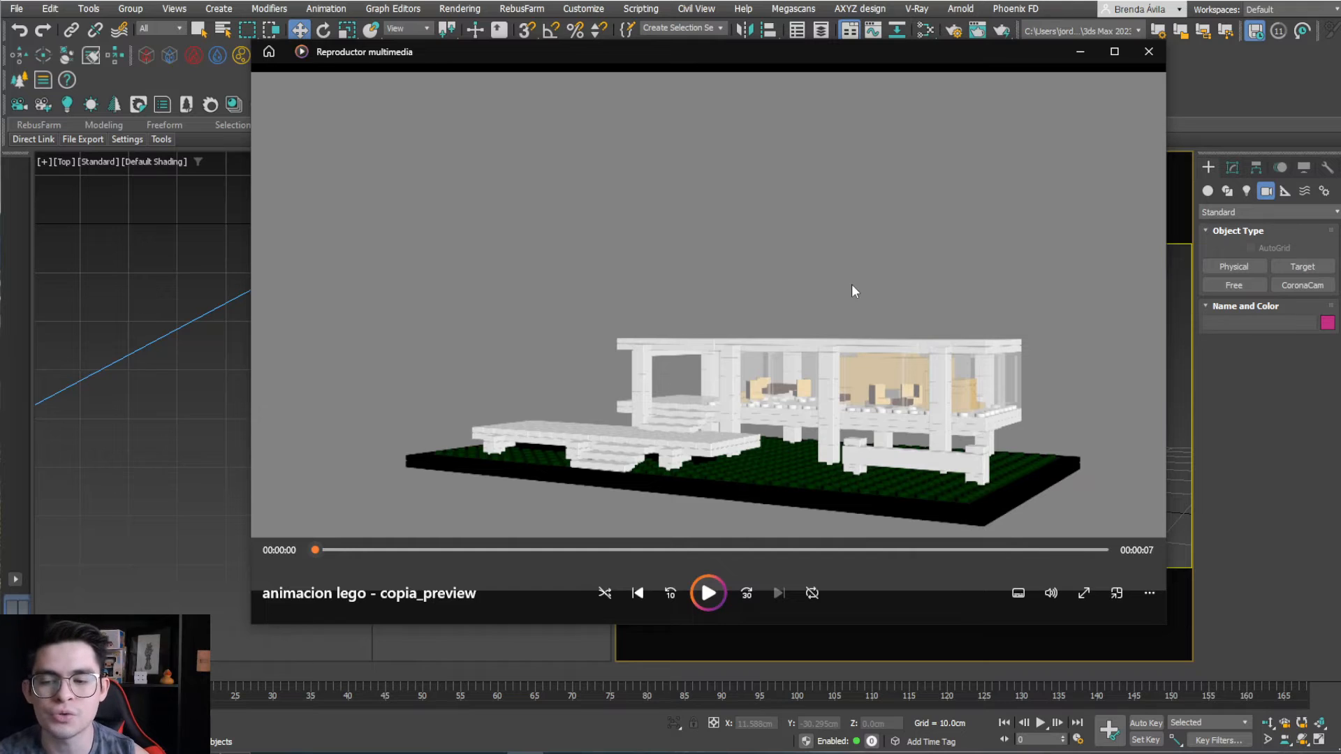
{"action": "left_click", "coordinate": [1147, 54]}
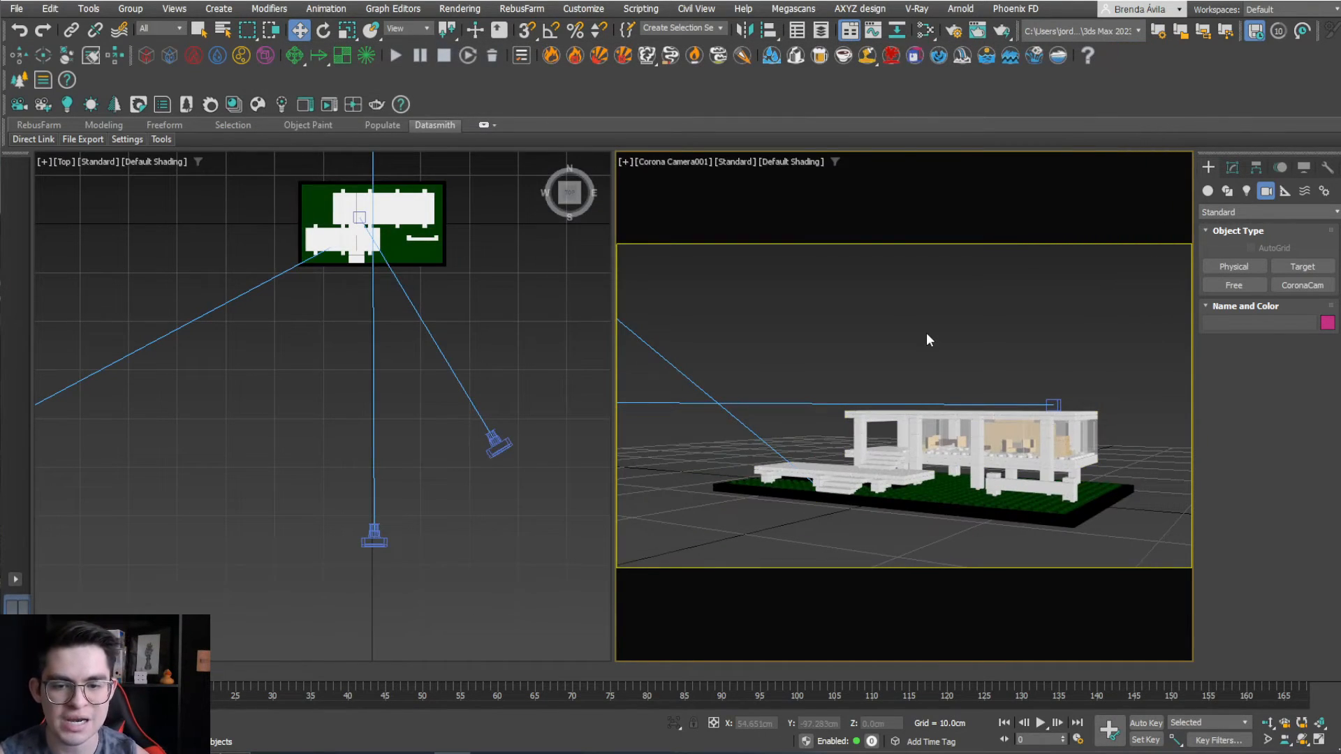
Start a Corona interactive render of the Corona Camera001 view and place its window clear of the top view's cameras.
{"action": "scroll", "coordinate": [405, 492], "scroll_direction": "down", "scroll_amount": 5}
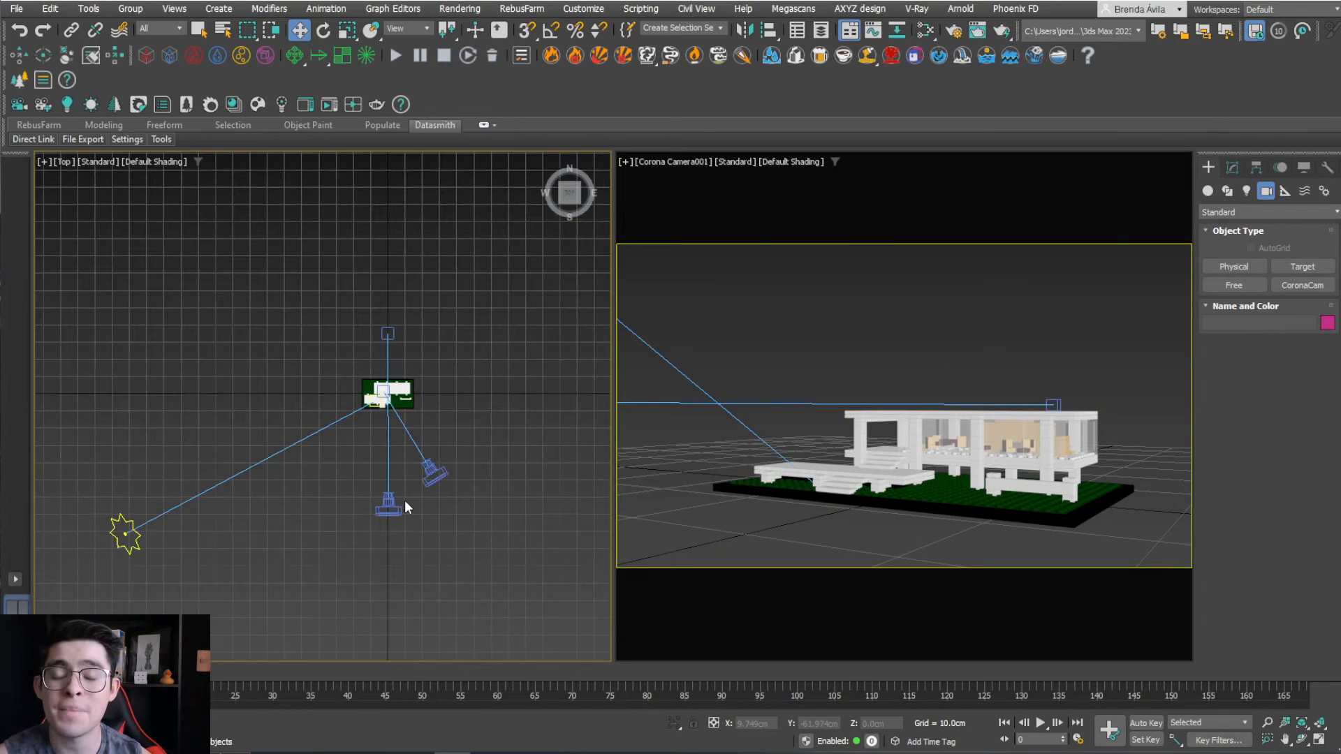
{"action": "scroll", "coordinate": [405, 500], "scroll_direction": "up", "scroll_amount": 2}
{"action": "left_click", "coordinate": [776, 326]}
{"action": "left_click", "coordinate": [329, 104]}
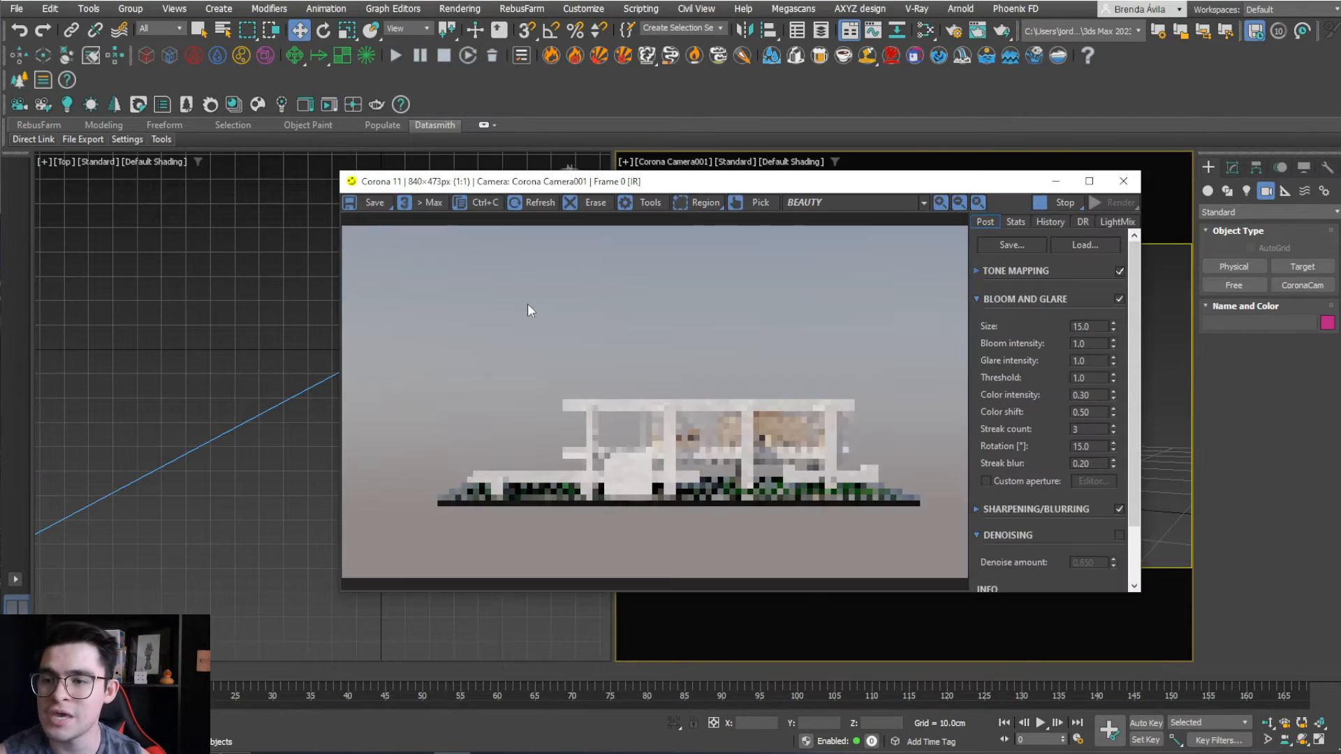
{"action": "left_click_drag", "start_coordinate": [558, 181], "coordinate": [679, 69]}
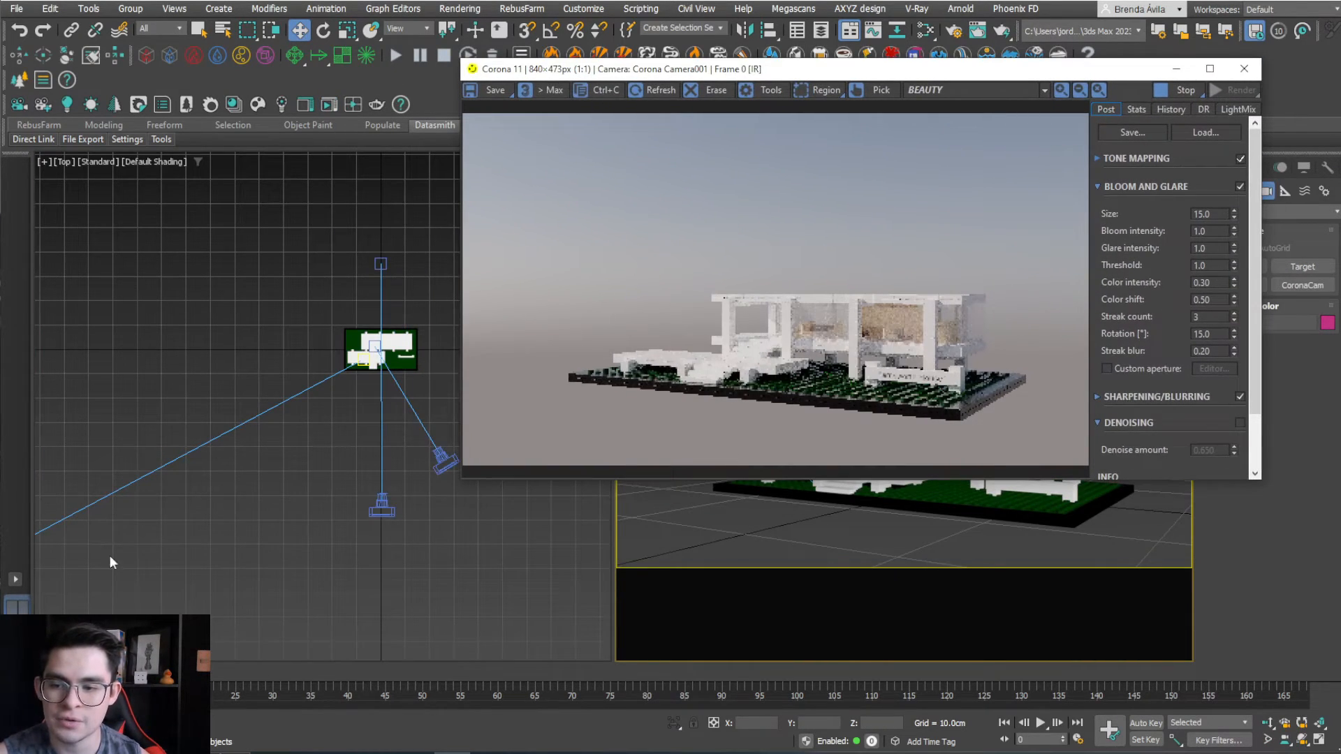
Check the interactive render at frames 31, 99, 150 and 168, return to frame 0, and stop and close the render.
{"action": "left_click", "coordinate": [281, 689]}
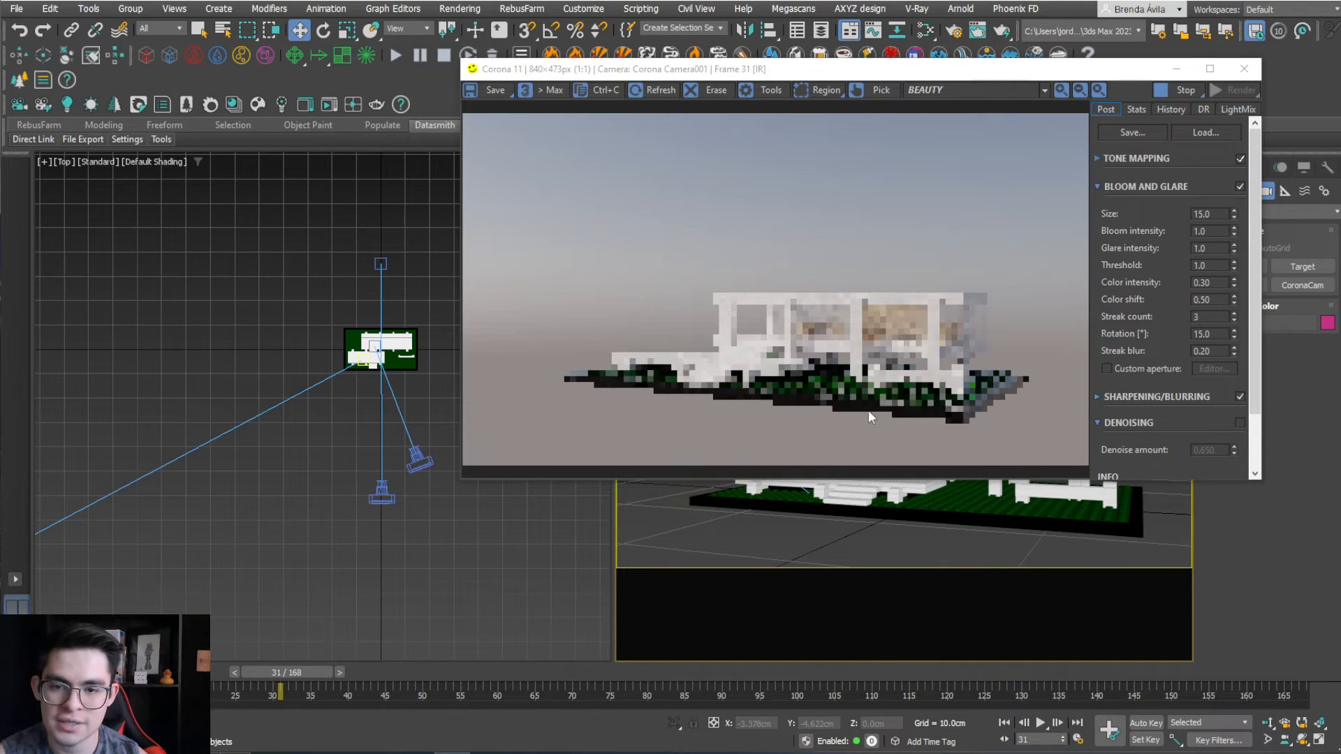
{"action": "left_click_drag", "start_coordinate": [287, 672], "coordinate": [789, 667]}
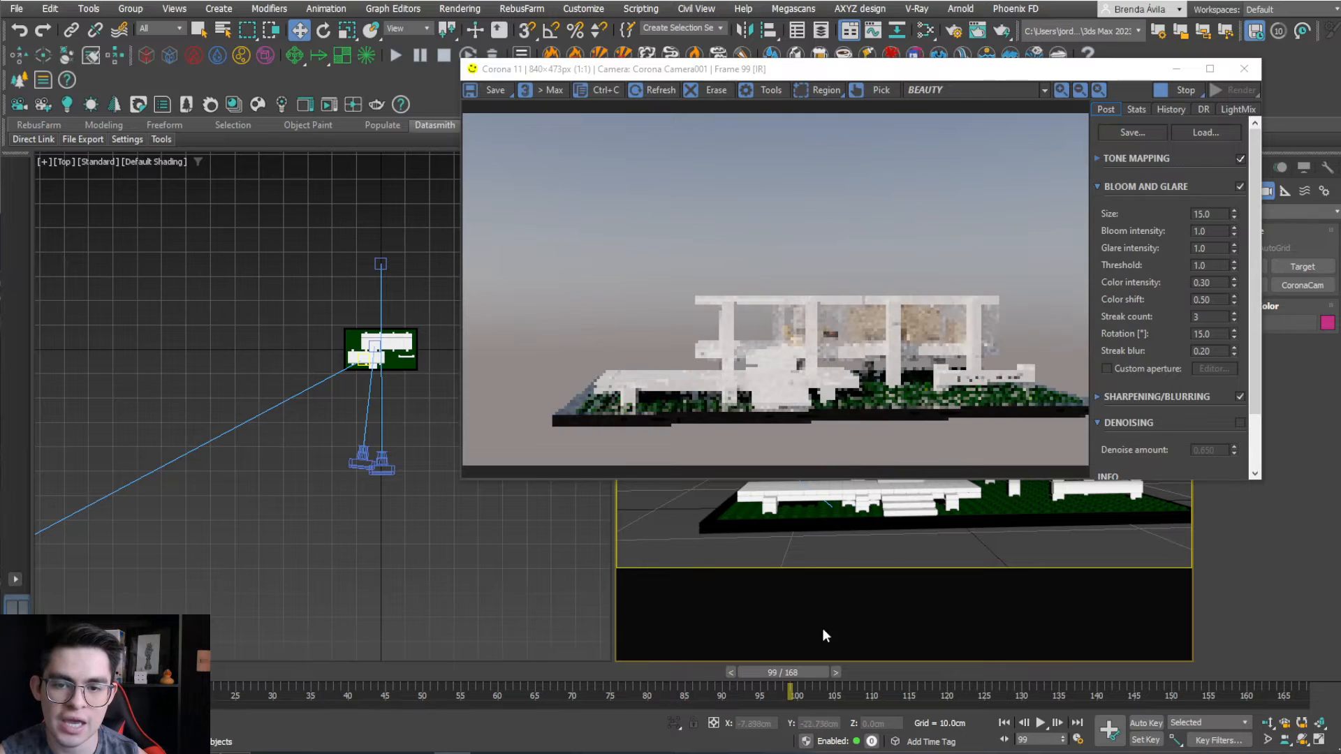
{"action": "left_click_drag", "start_coordinate": [786, 671], "coordinate": [1168, 661]}
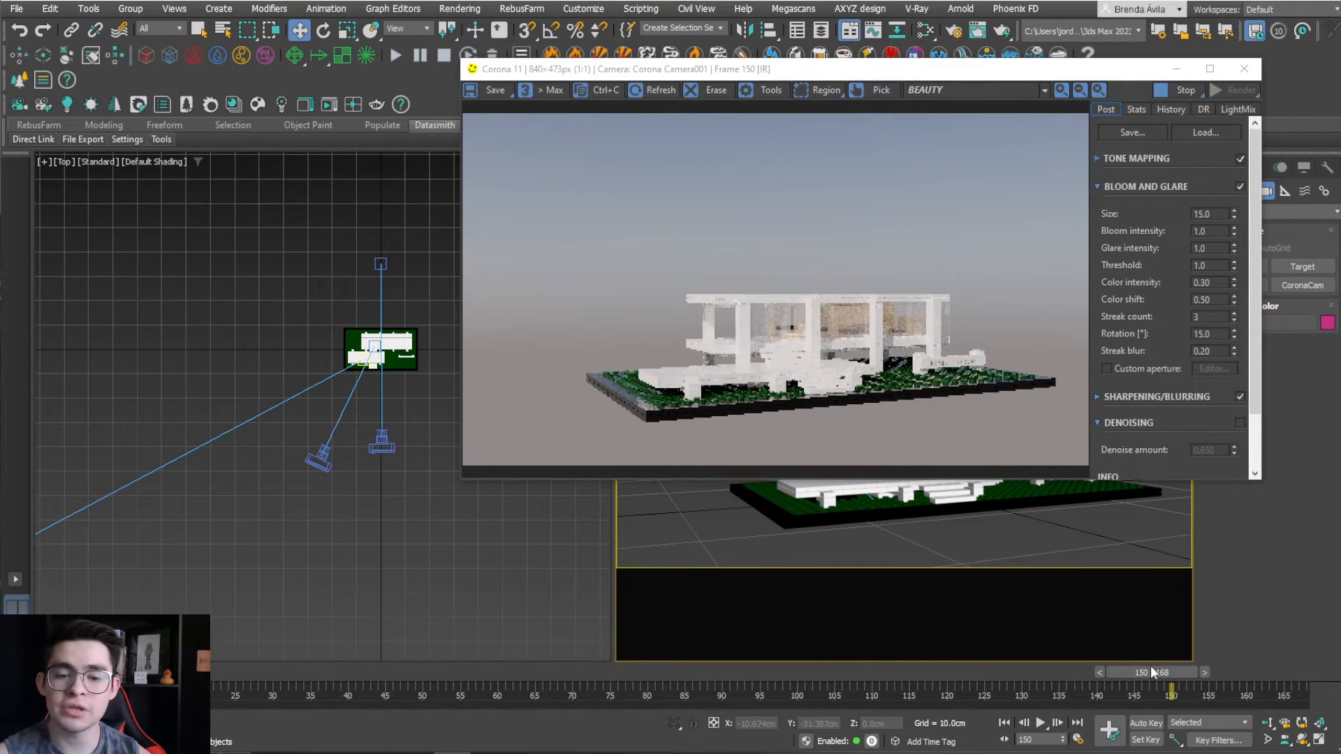
{"action": "left_click_drag", "start_coordinate": [1151, 673], "coordinate": [1303, 673]}
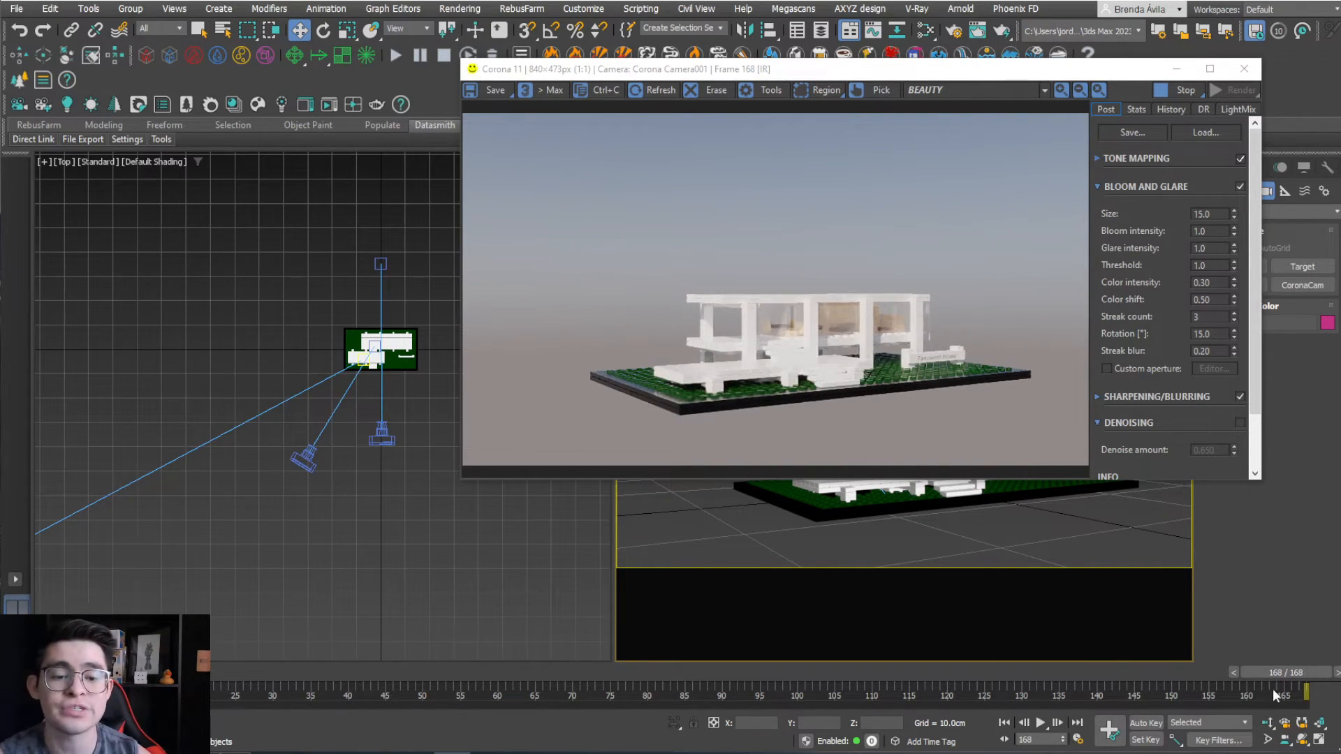
{"action": "key", "text": "Home"}
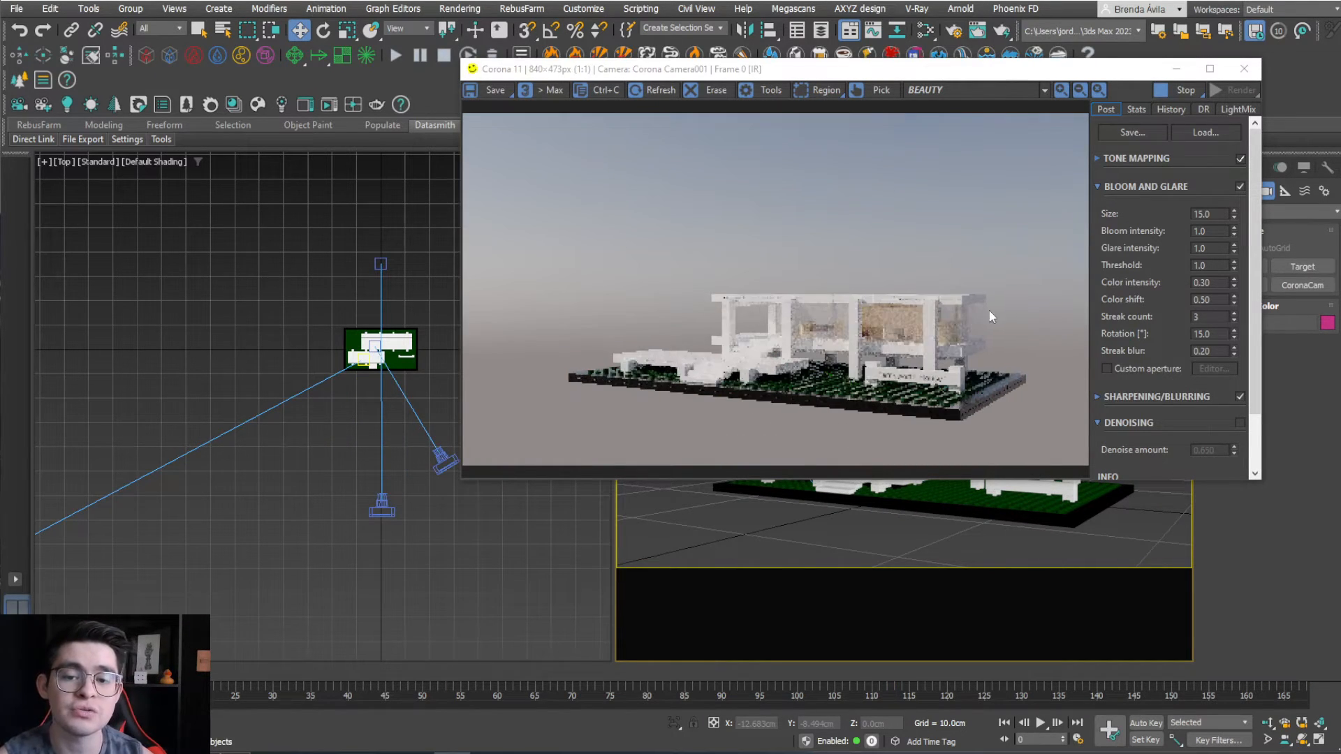
{"action": "left_click", "coordinate": [1178, 89]}
{"action": "left_click", "coordinate": [1244, 68]}
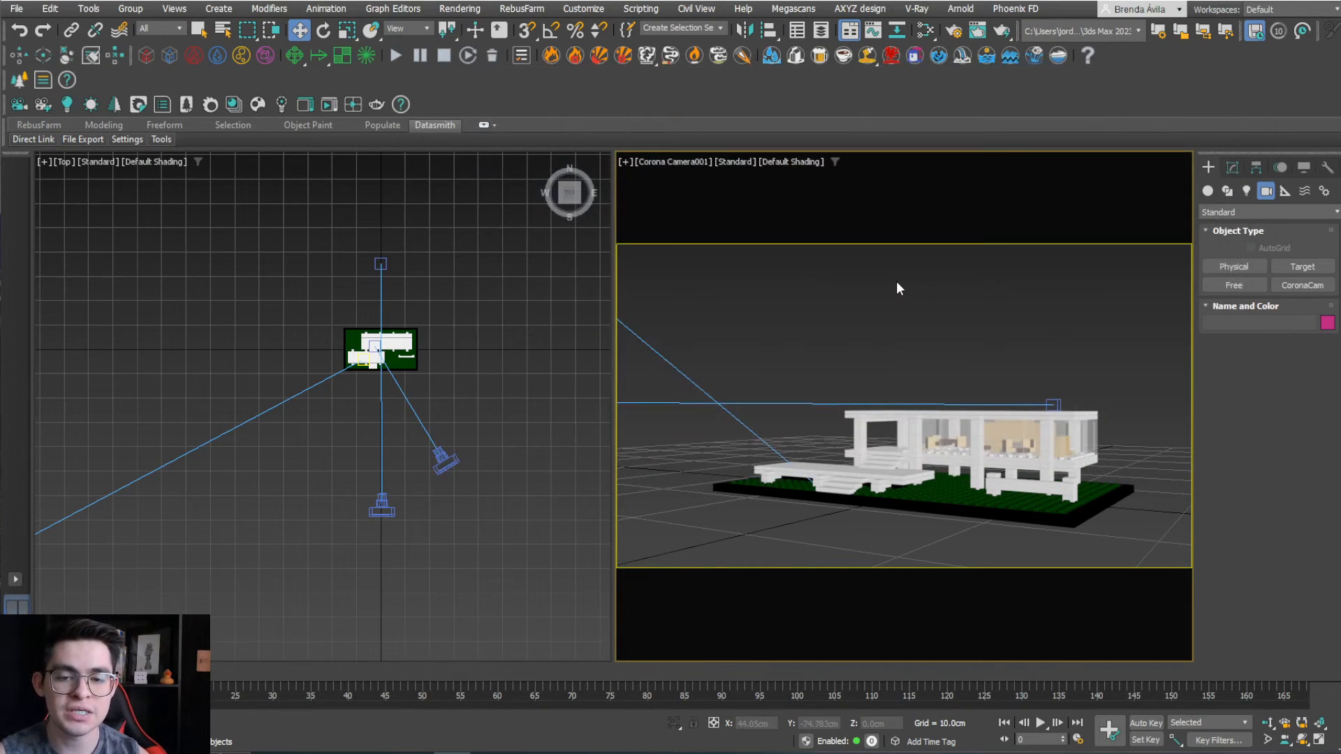
Set the UHD Cache preset to Animation (flicker-free) and the render's time output to the active time segment.
{"action": "key", "text": "F10"}
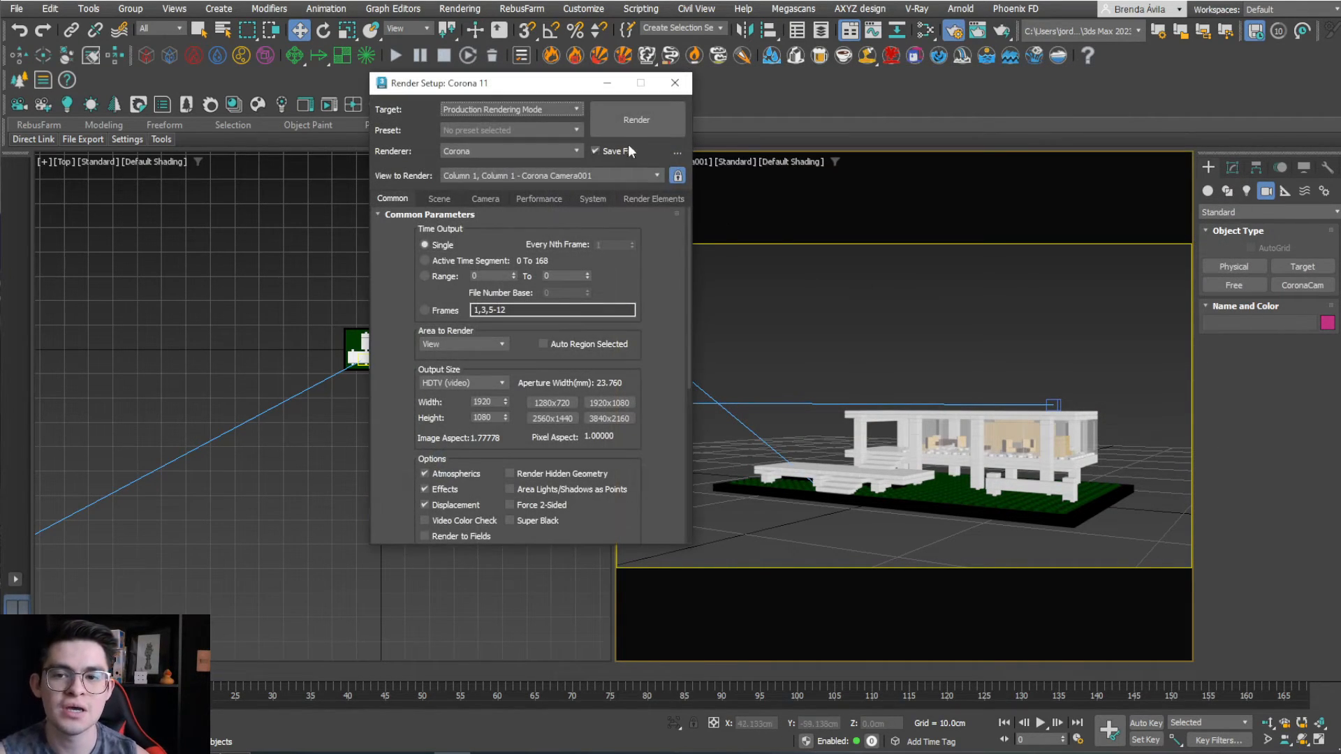
{"action": "left_click_drag", "start_coordinate": [557, 91], "coordinate": [989, 124]}
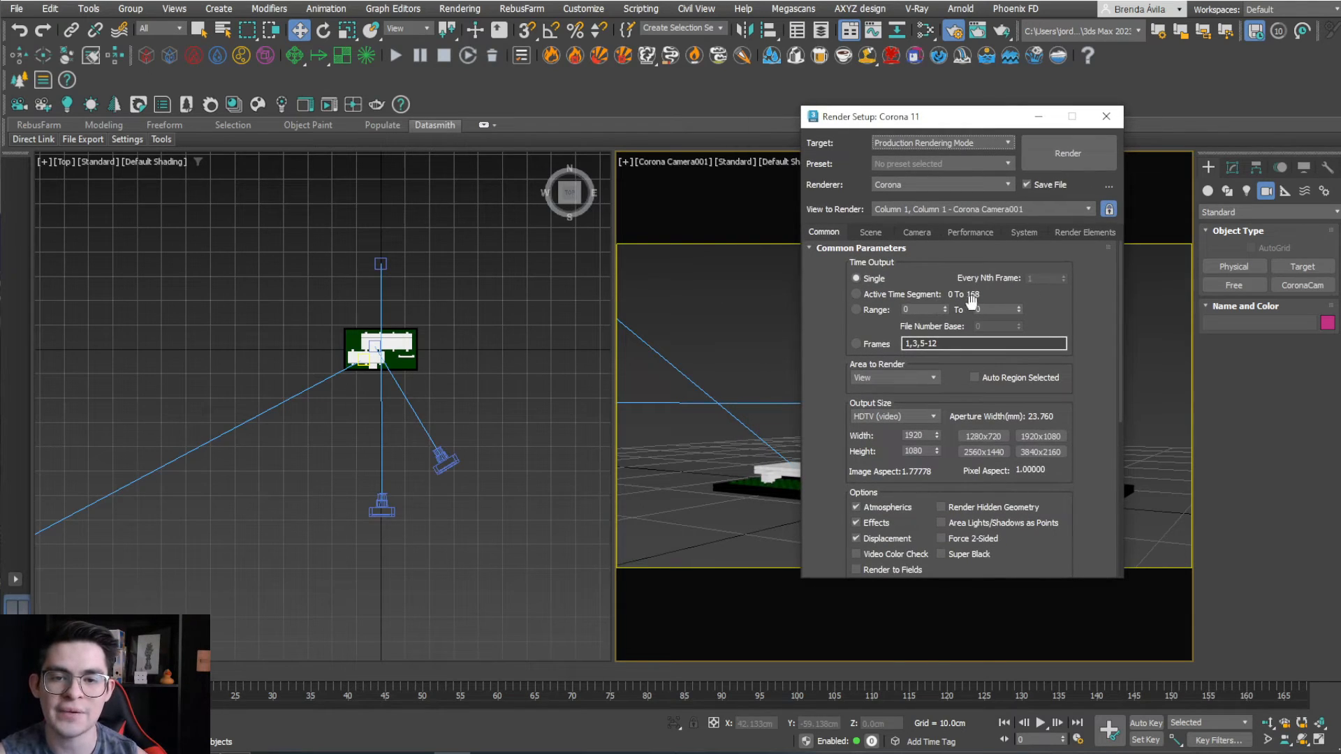
{"action": "left_click", "coordinate": [969, 232]}
{"action": "scroll", "coordinate": [838, 489], "scroll_direction": "down", "scroll_amount": 5}
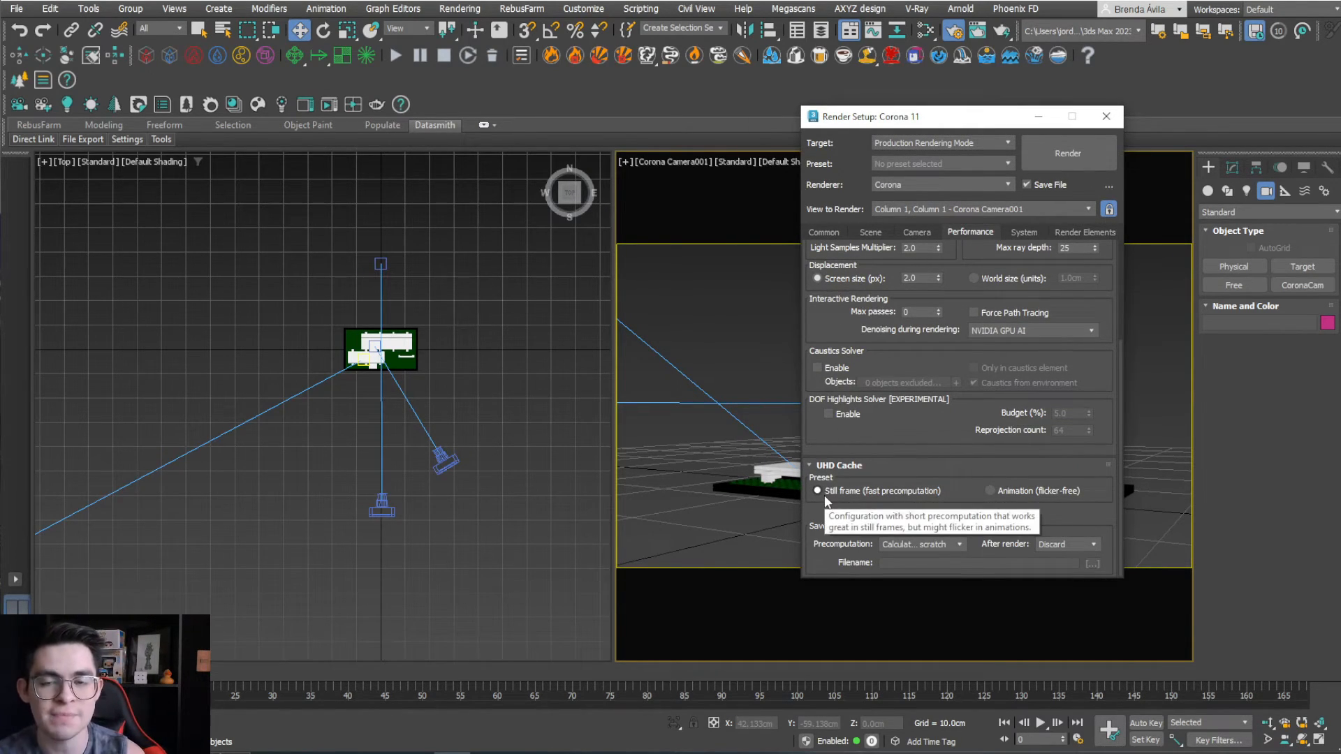
{"action": "left_click", "coordinate": [990, 491]}
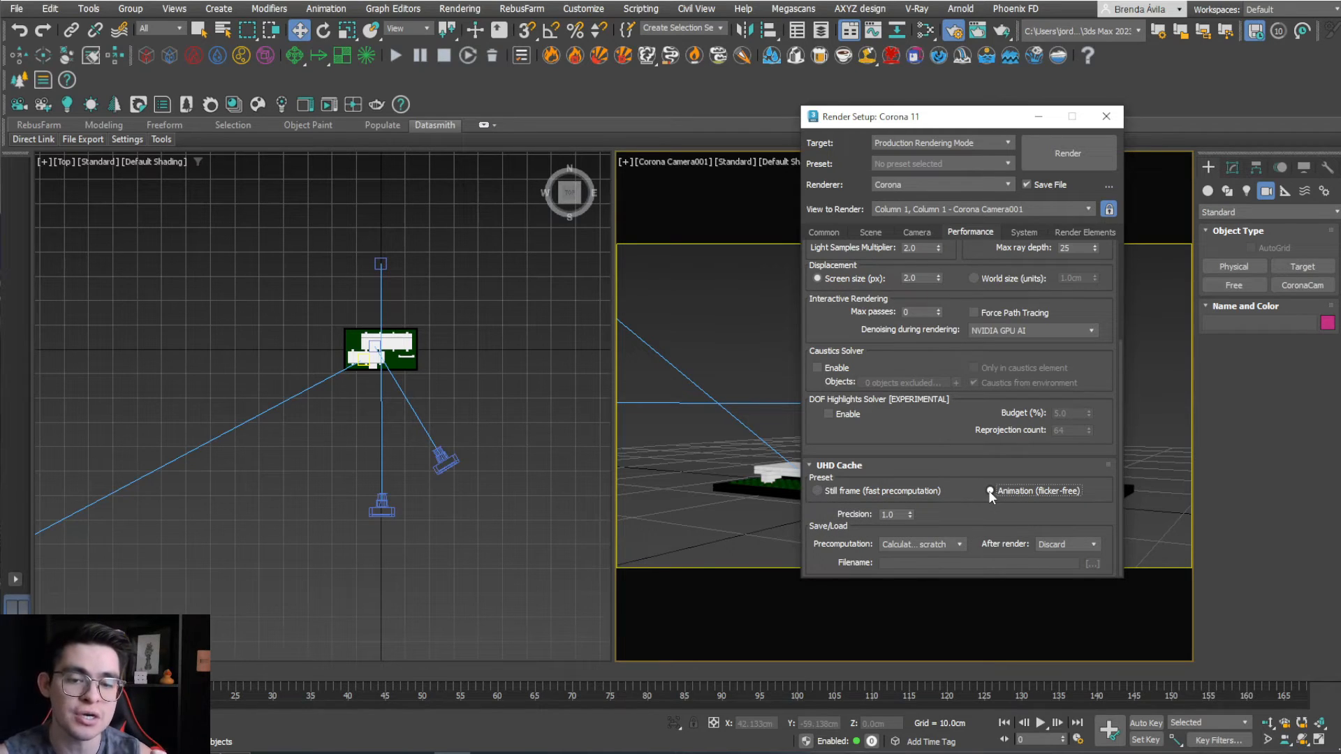
{"action": "left_click", "coordinate": [824, 233]}
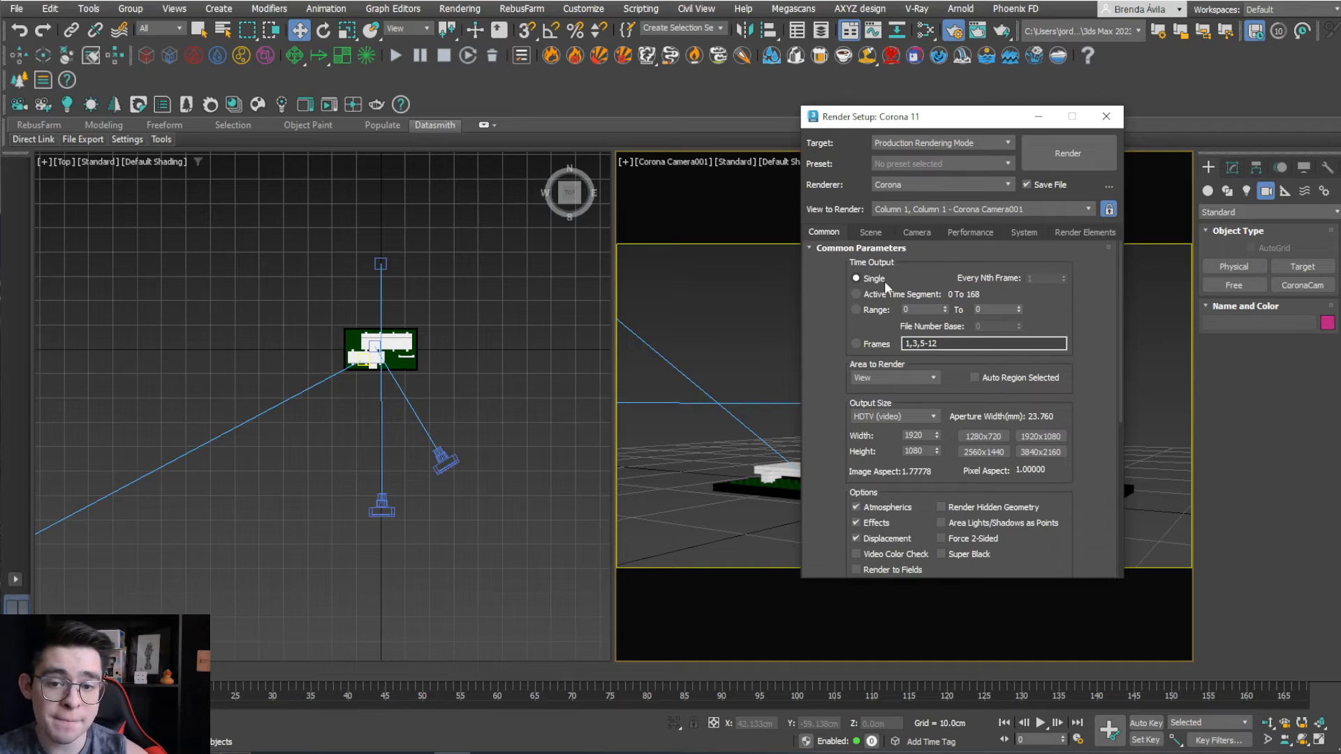
{"action": "left_click", "coordinate": [857, 293]}
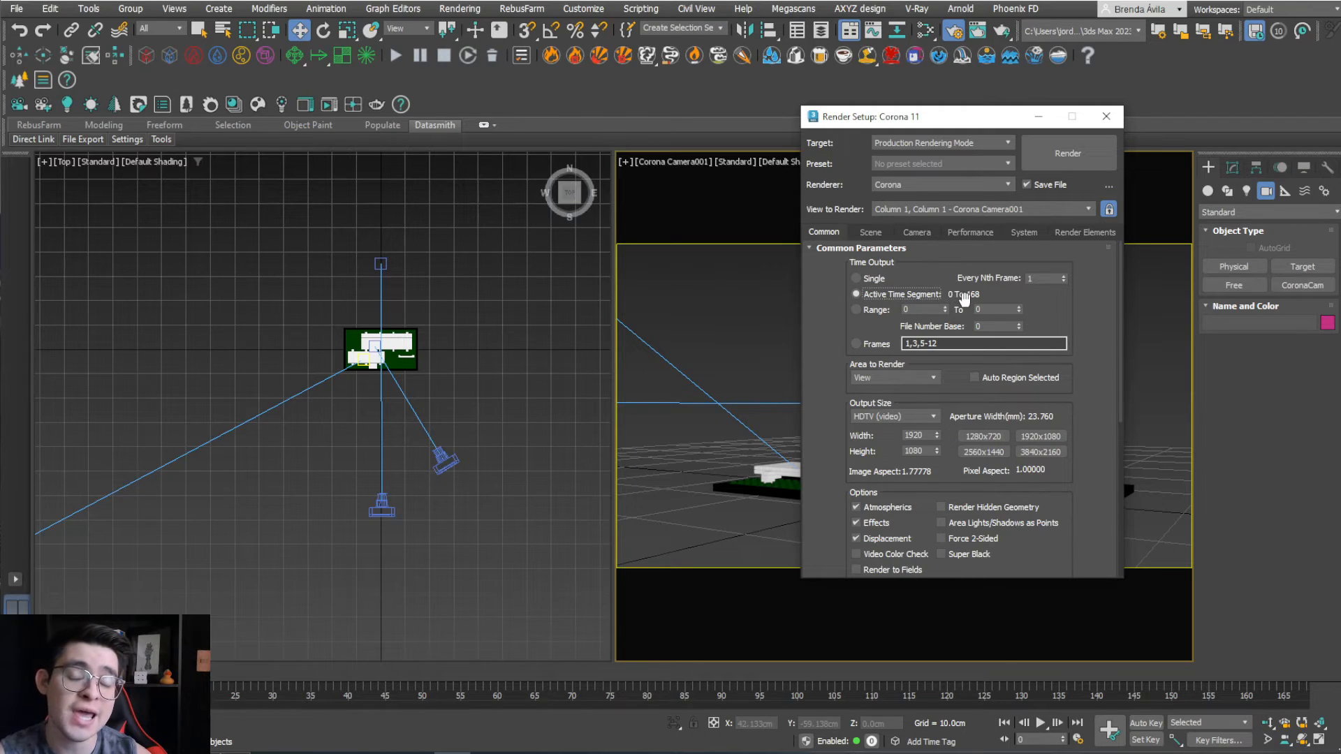
Try a render range of frames 11 to 20, and switch the time output back to the active time segment.
{"action": "left_click", "coordinate": [877, 310]}
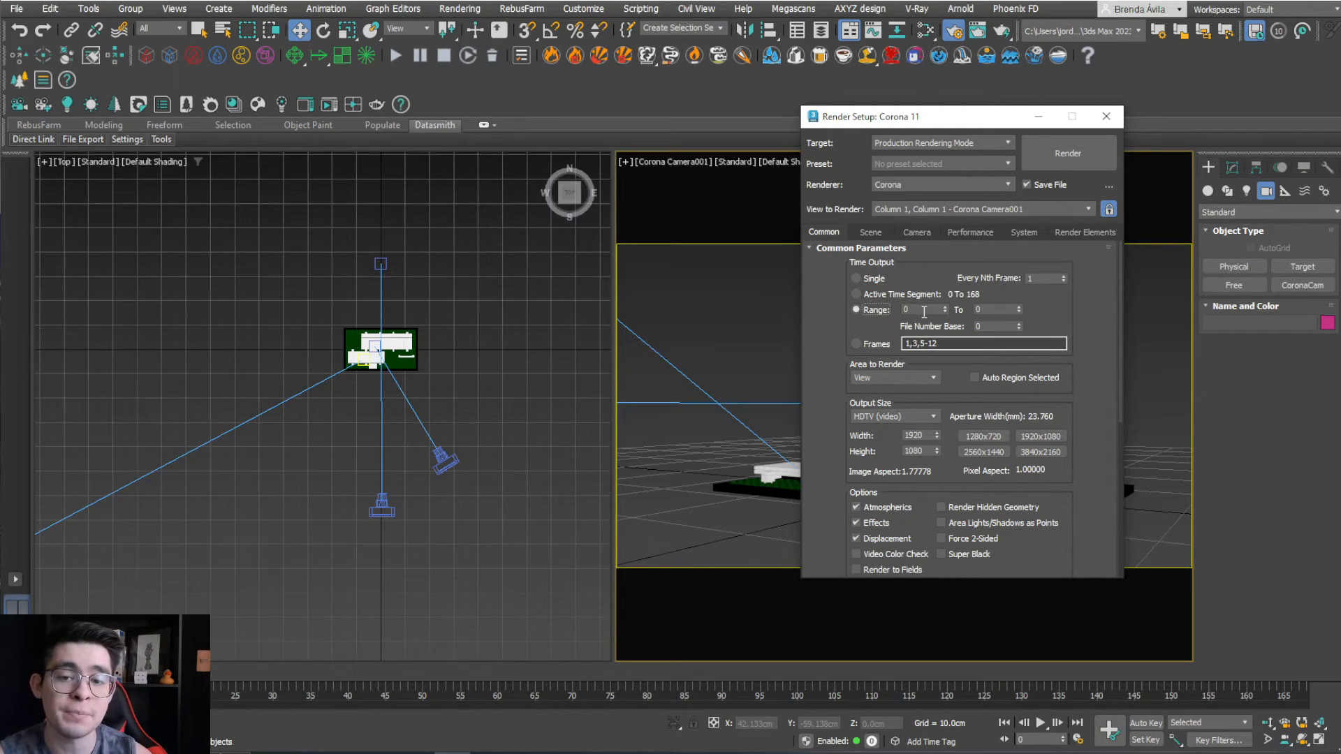
{"action": "left_click_drag", "start_coordinate": [995, 312], "coordinate": [892, 310]}
{"action": "type", "text": "1011"}
{"action": "key", "text": "Return"}
{"action": "left_click_drag", "start_coordinate": [994, 312], "coordinate": [969, 311]}
{"action": "type", "text": "20"}
{"action": "key", "text": "Return"}
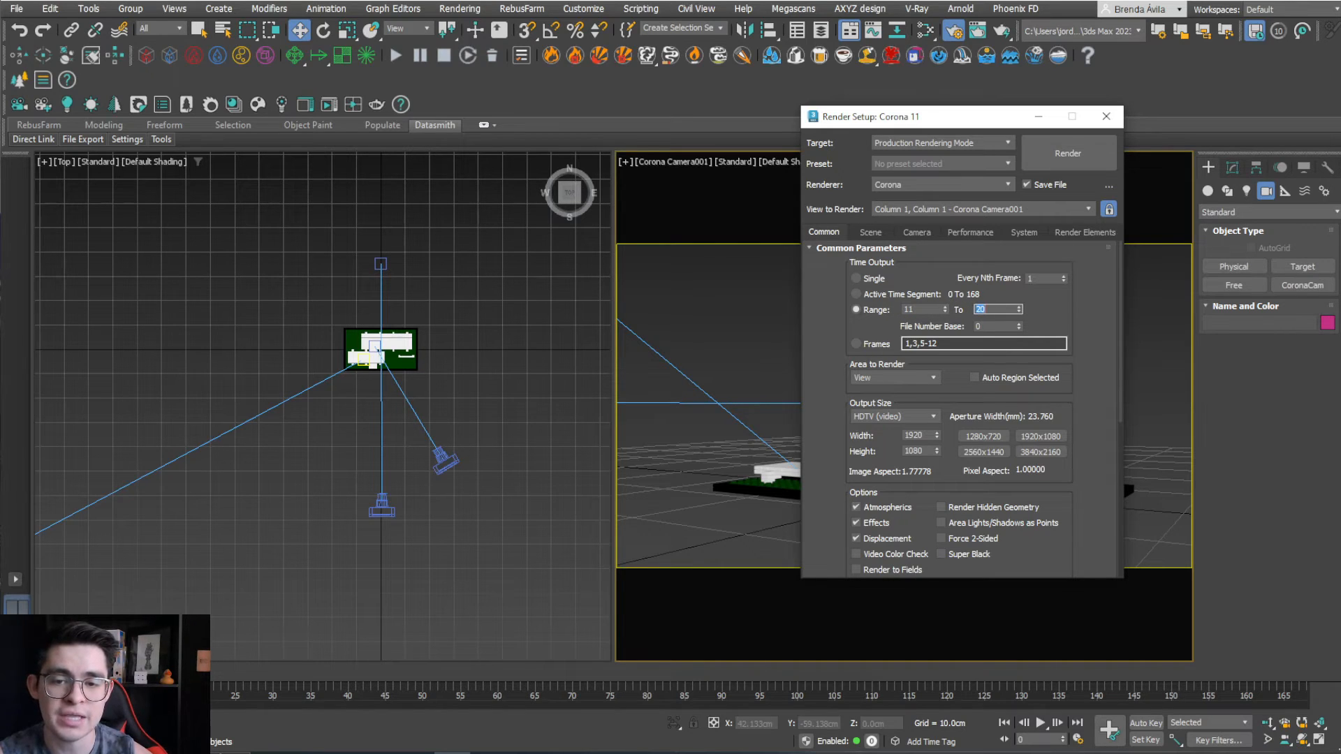
{"action": "left_click", "coordinate": [856, 296]}
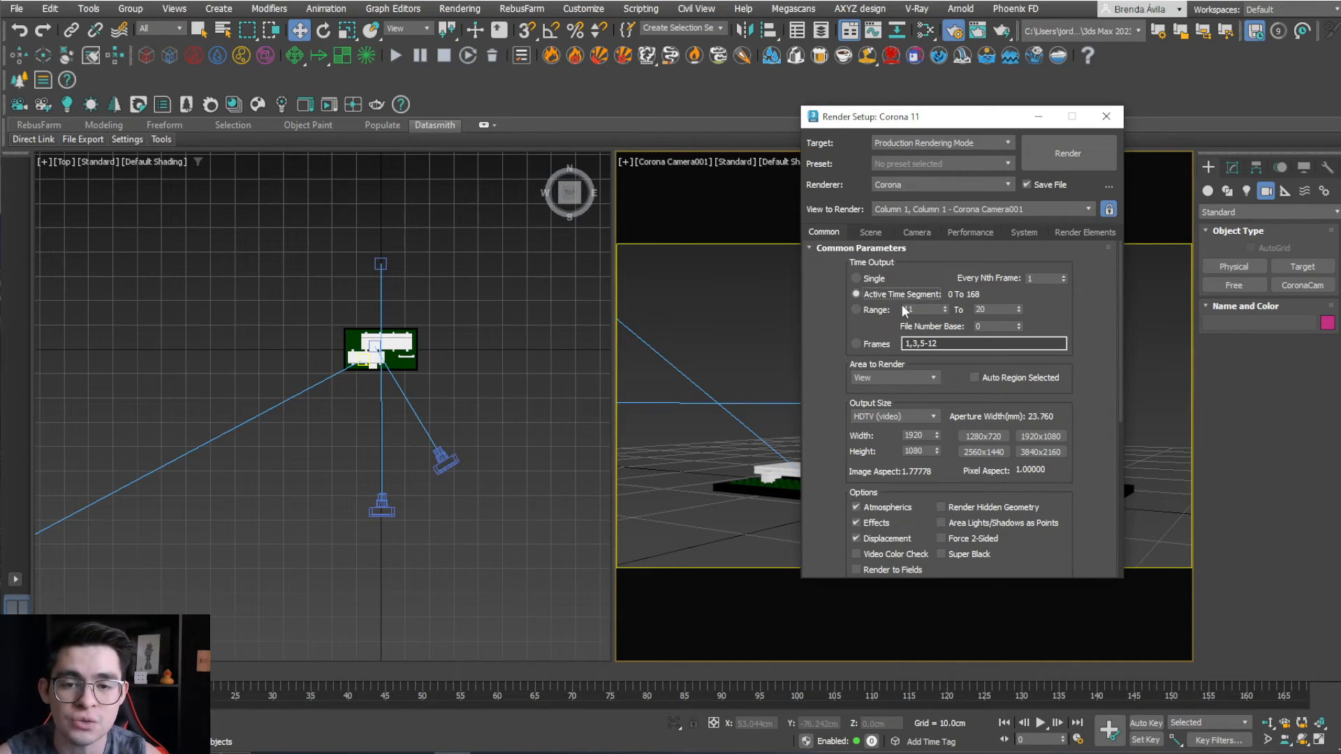
Open the render output file dialog and look through the frames already saved in the 02 folder.
{"action": "left_click_drag", "start_coordinate": [832, 335], "coordinate": [854, 57]}
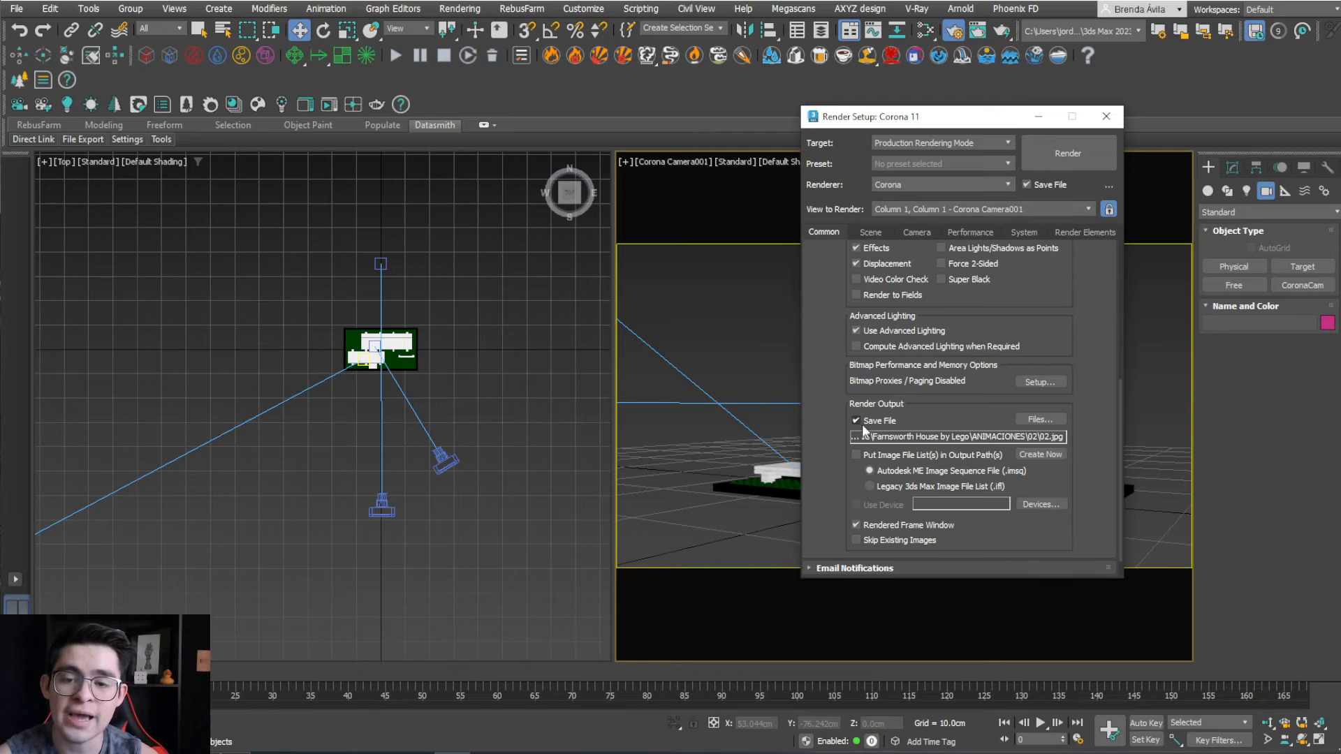
{"action": "left_click", "coordinate": [1039, 419]}
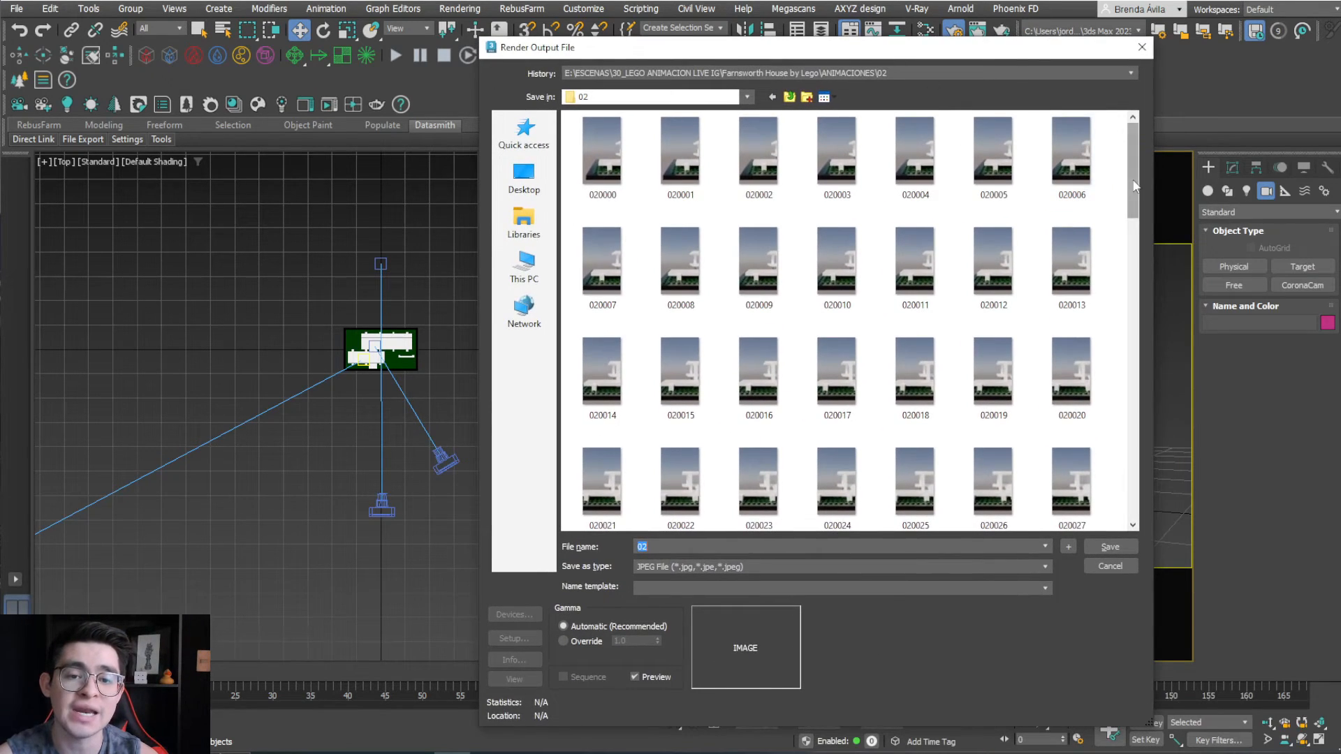
{"action": "left_click_drag", "start_coordinate": [1137, 168], "coordinate": [1144, 497]}
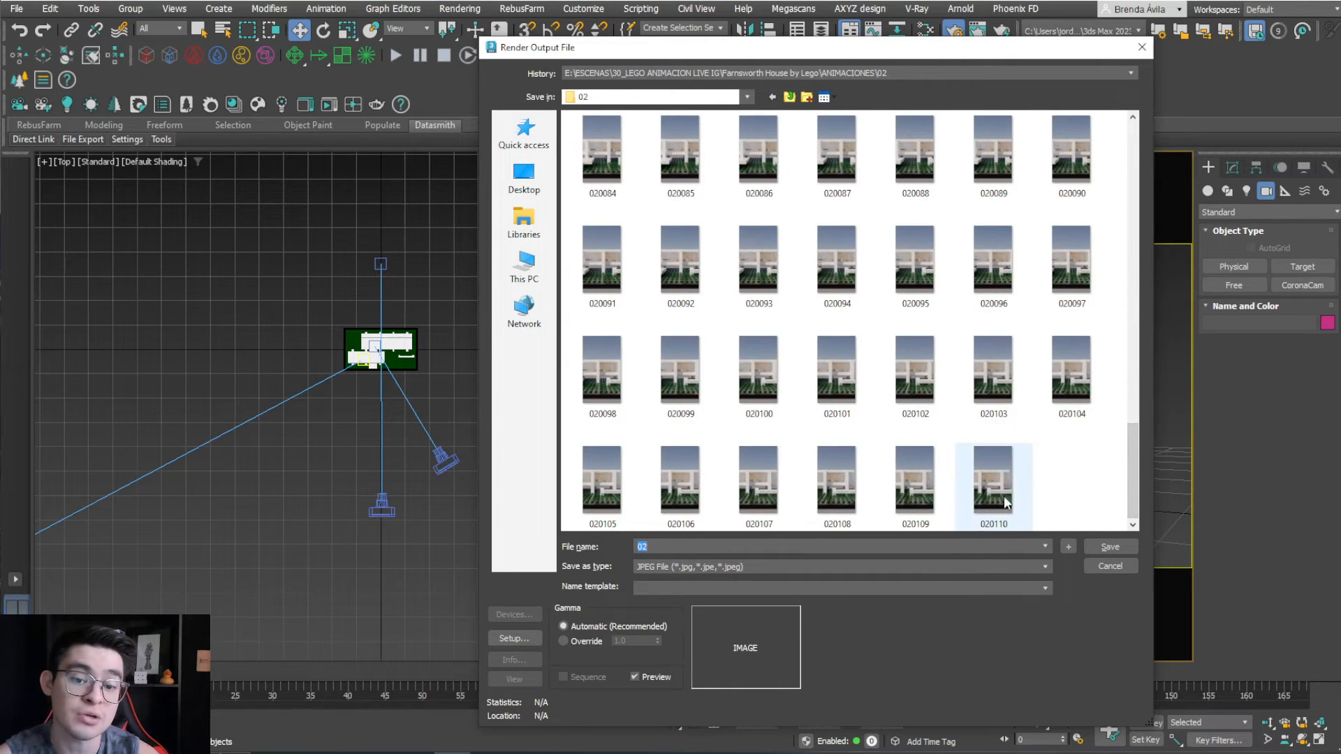
{"action": "left_click_drag", "start_coordinate": [1132, 476], "coordinate": [1133, 446]}
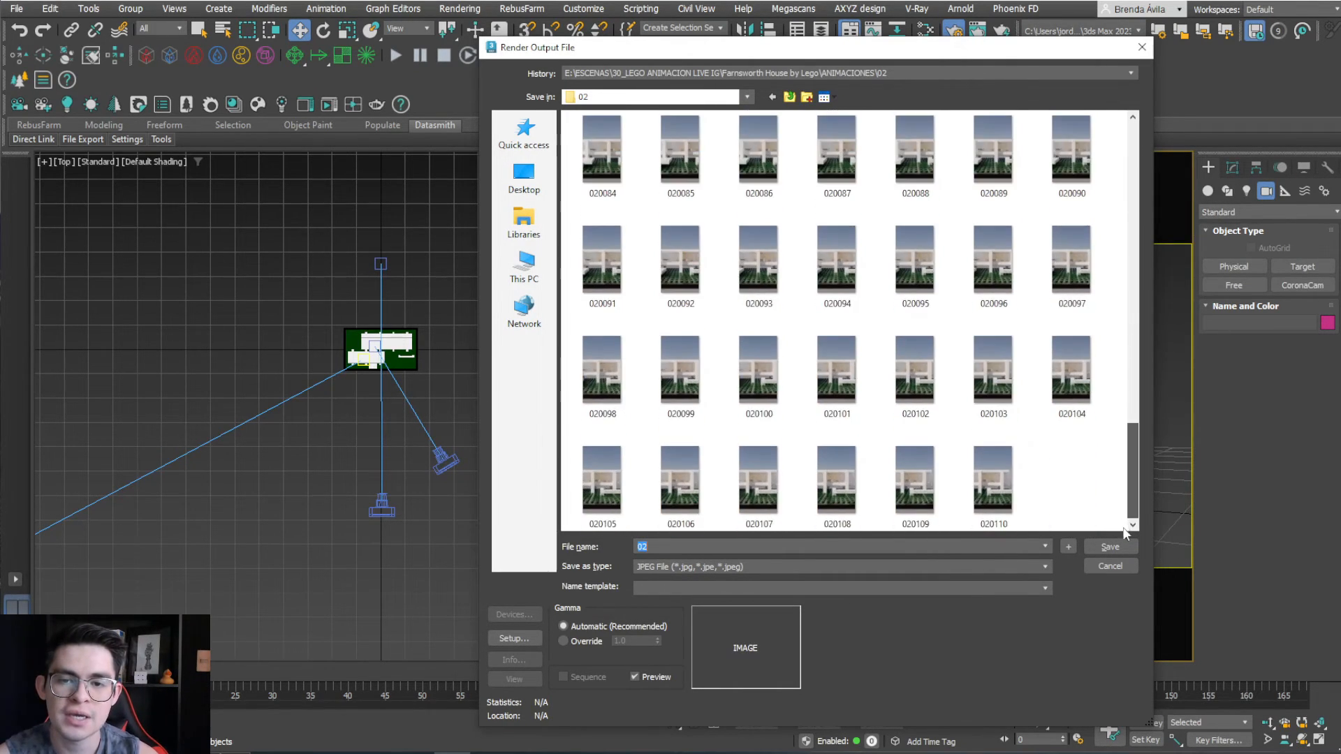
Create a new folder named "prueba" inside the ANIMACIONES folder for the render output.
{"action": "left_click", "coordinate": [747, 97]}
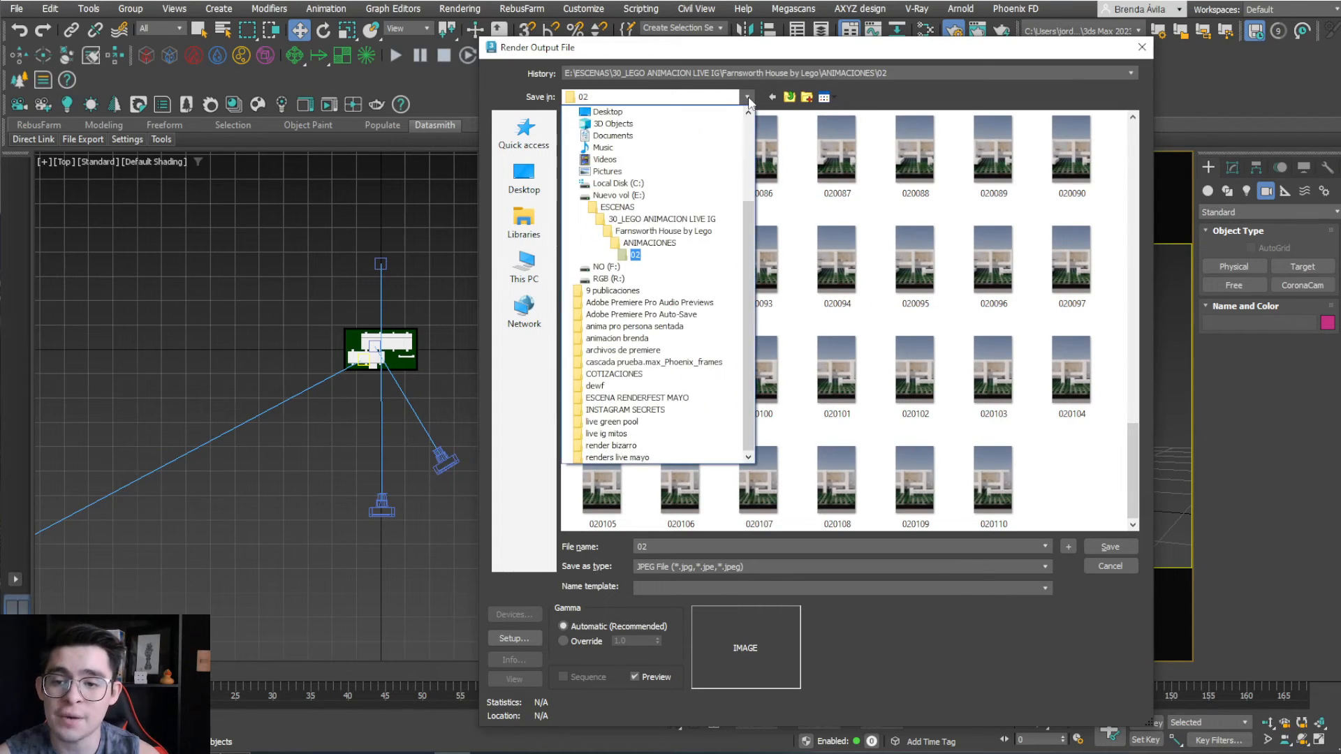
{"action": "left_click", "coordinate": [656, 238]}
{"action": "right_click", "coordinate": [750, 279]}
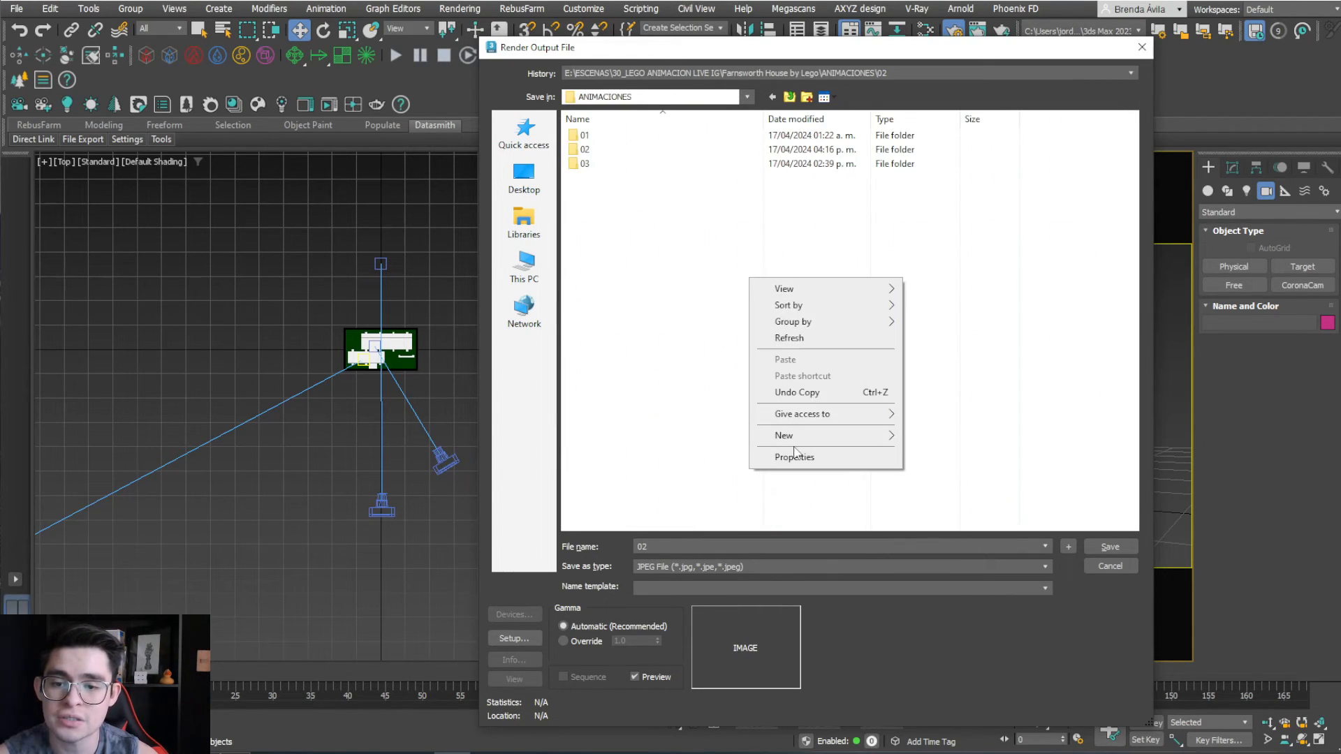
{"action": "mouse_move", "coordinate": [796, 436]}
{"action": "left_click", "coordinate": [936, 437]}
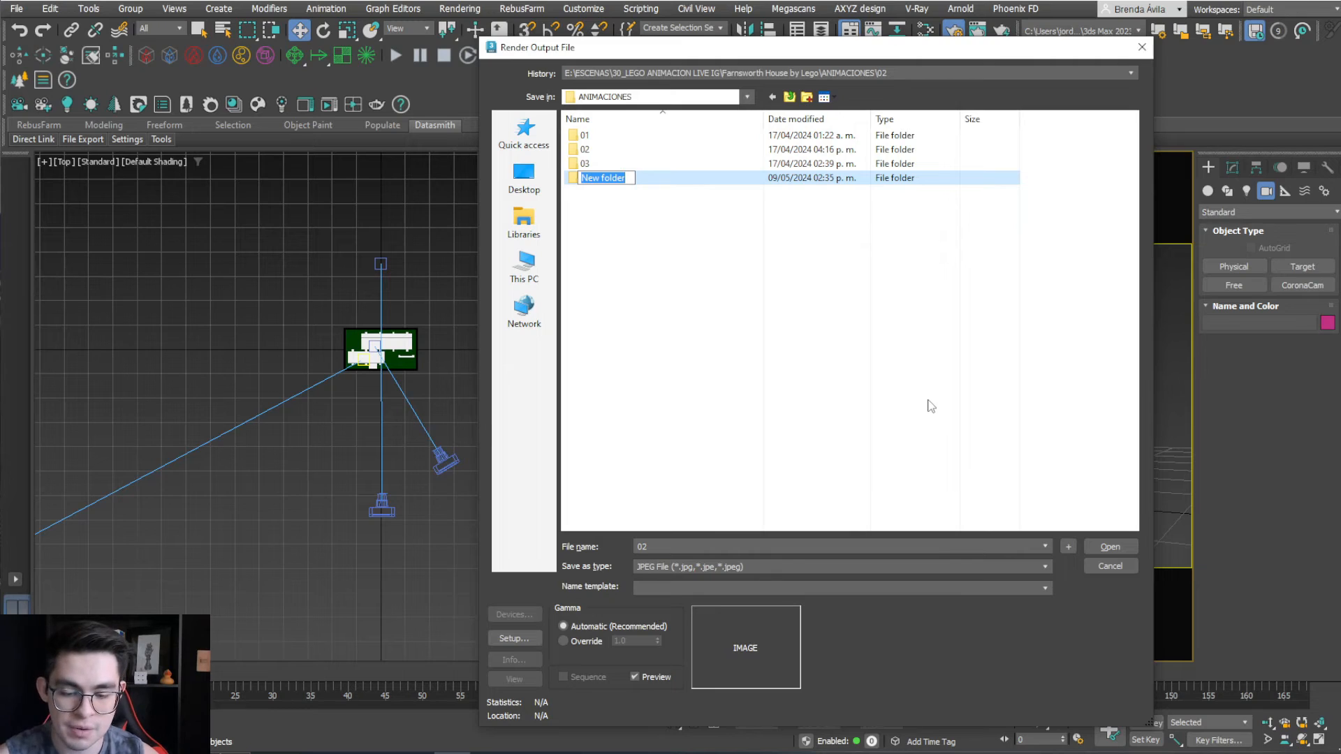
{"action": "type", "text": "prubea"}
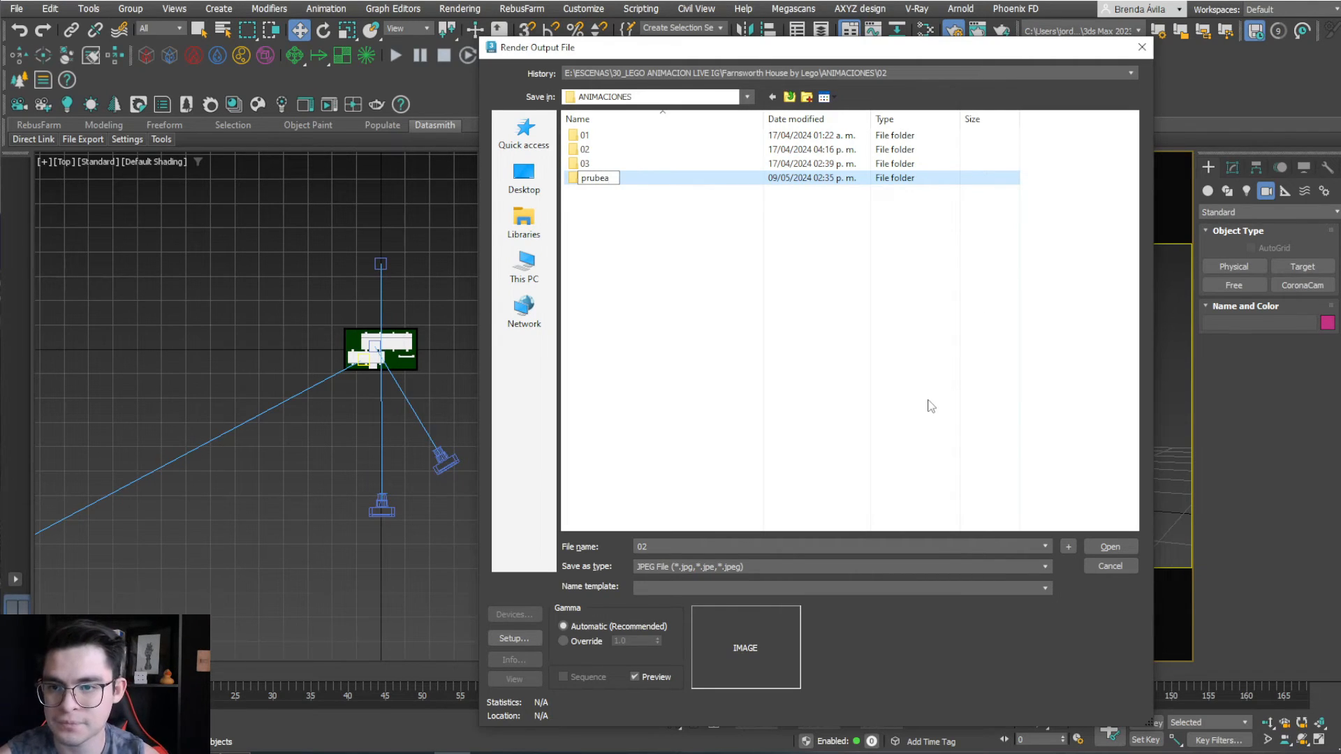
{"action": "key", "text": "BackSpace"}
{"action": "key", "text": "BackSpace"}
{"action": "key", "text": "BackSpace"}
{"action": "key", "text": "BackSpace"}
{"action": "type", "text": "ueb"}
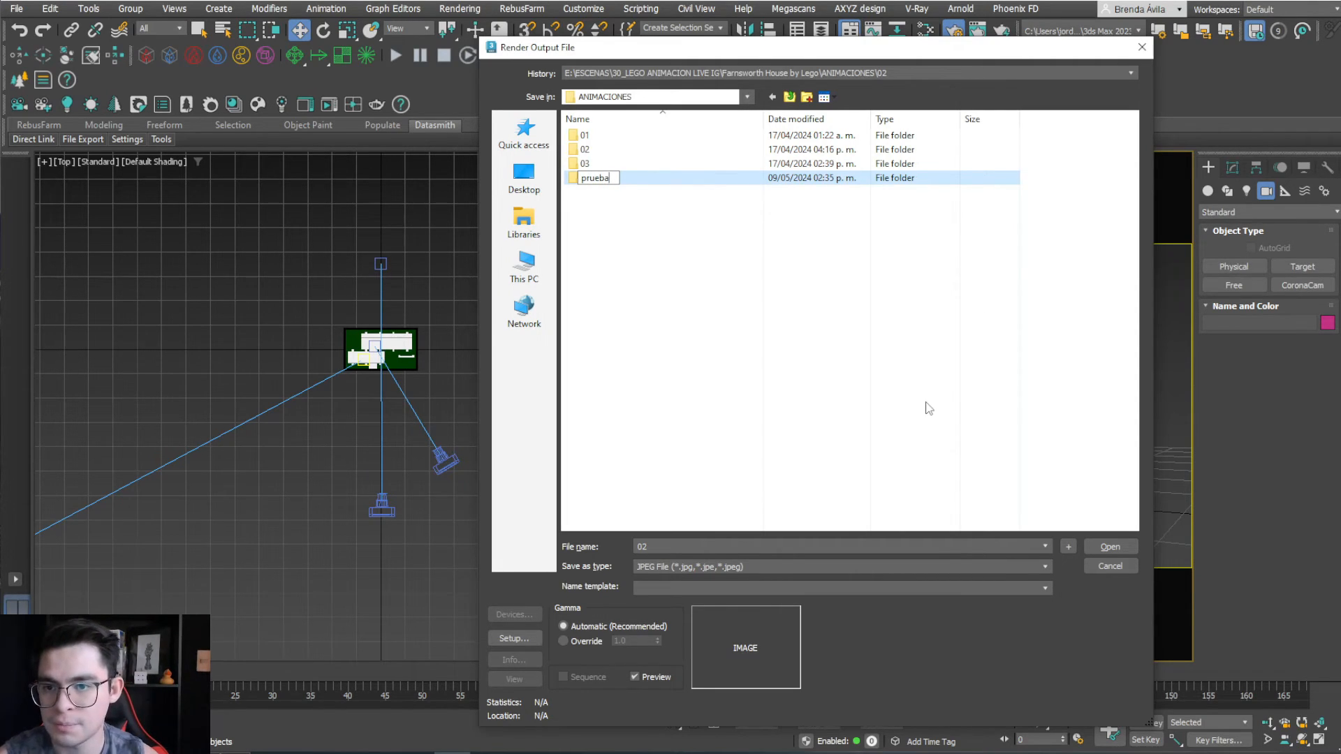
{"action": "type", "text": "a"}
{"action": "key", "text": "Return"}
Save the render output as the JPEG file "animacion" in the prueba folder and start the render.
{"action": "key", "text": "Return"}
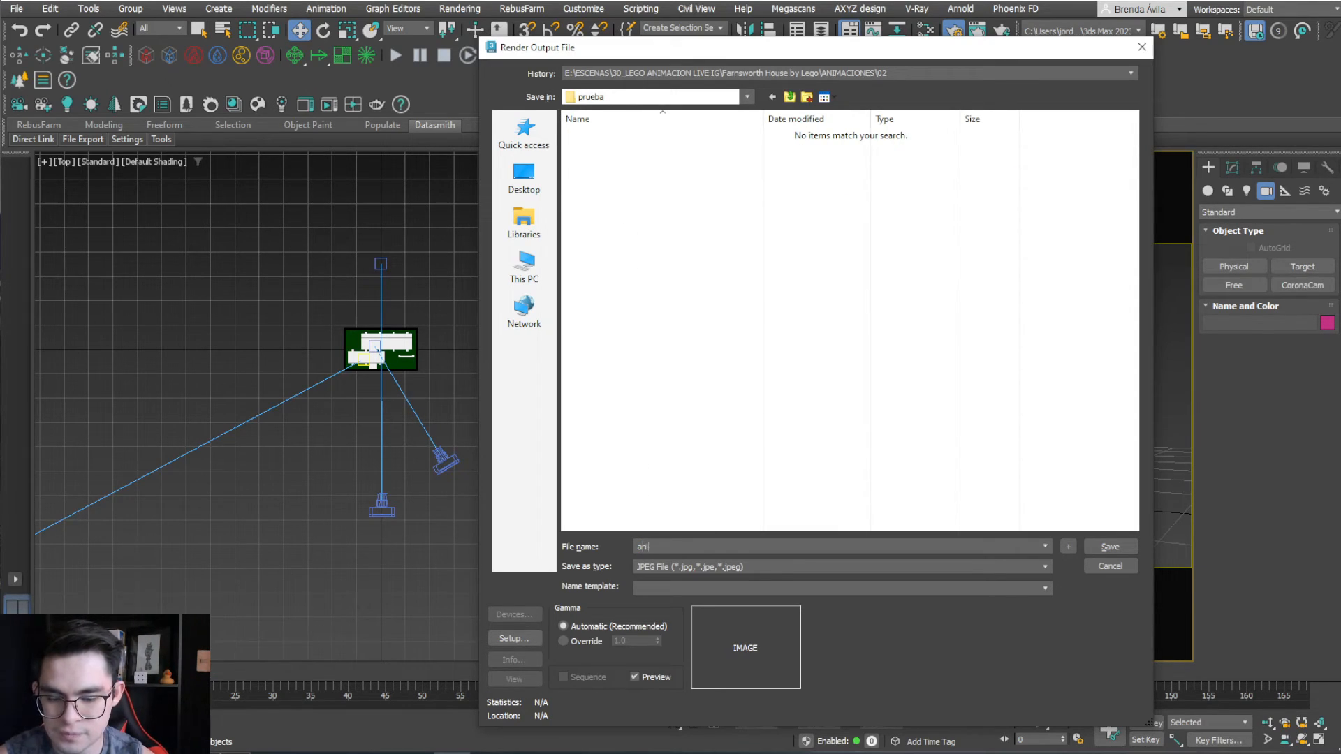
{"action": "left_click", "coordinate": [1104, 549]}
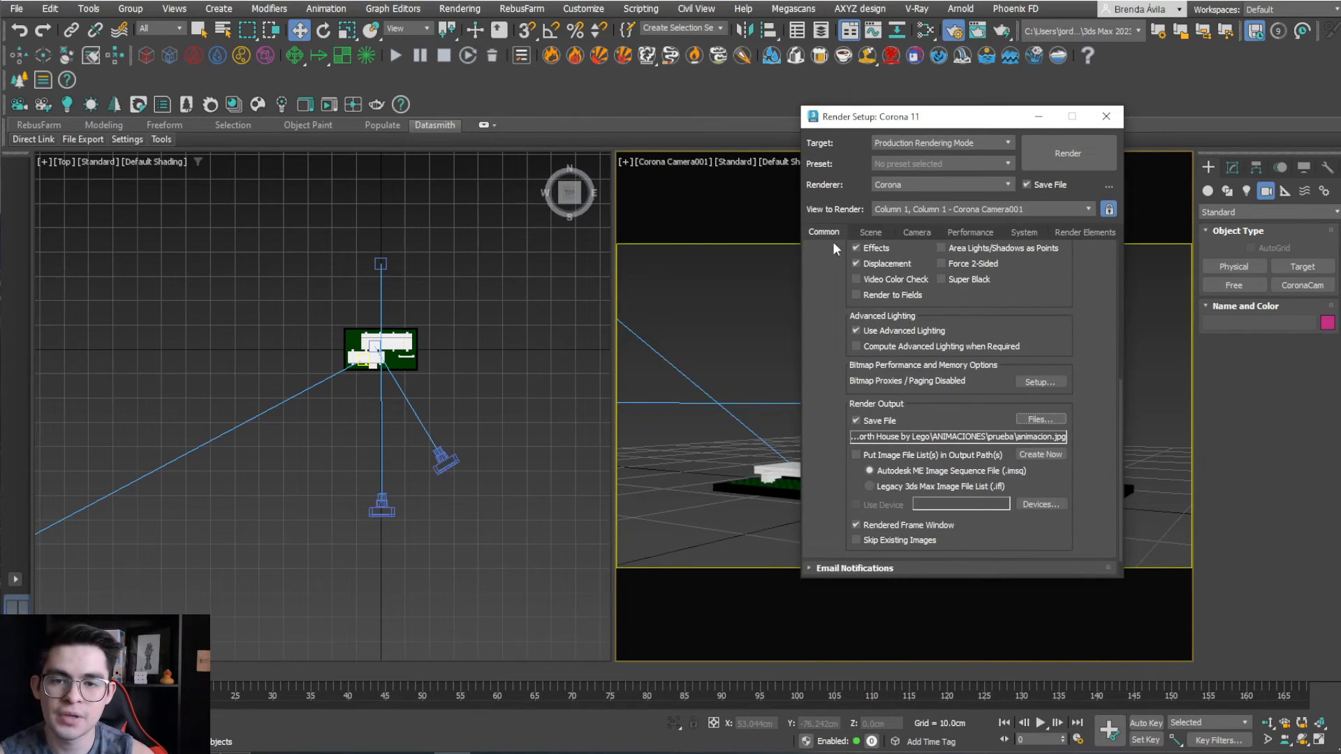
{"action": "scroll", "coordinate": [832, 532], "scroll_direction": "up", "scroll_amount": 1}
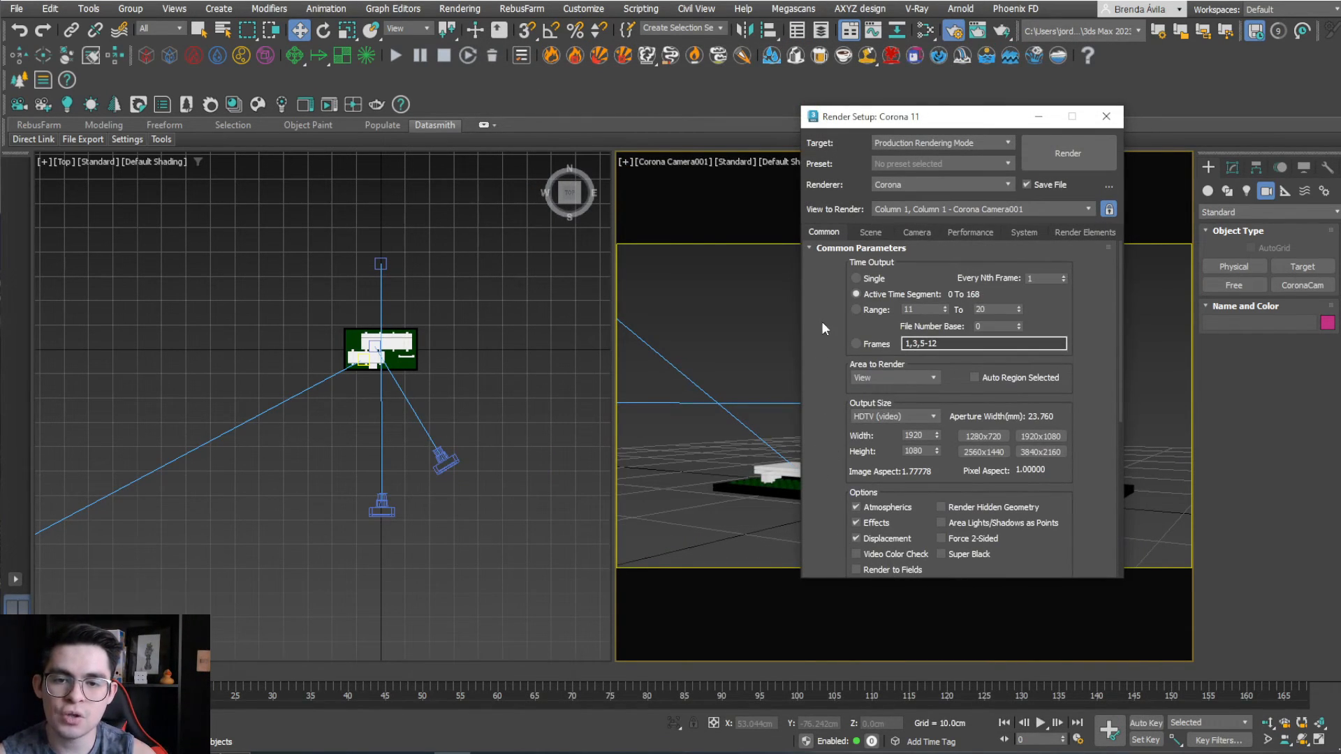
{"action": "left_click", "coordinate": [1042, 154]}
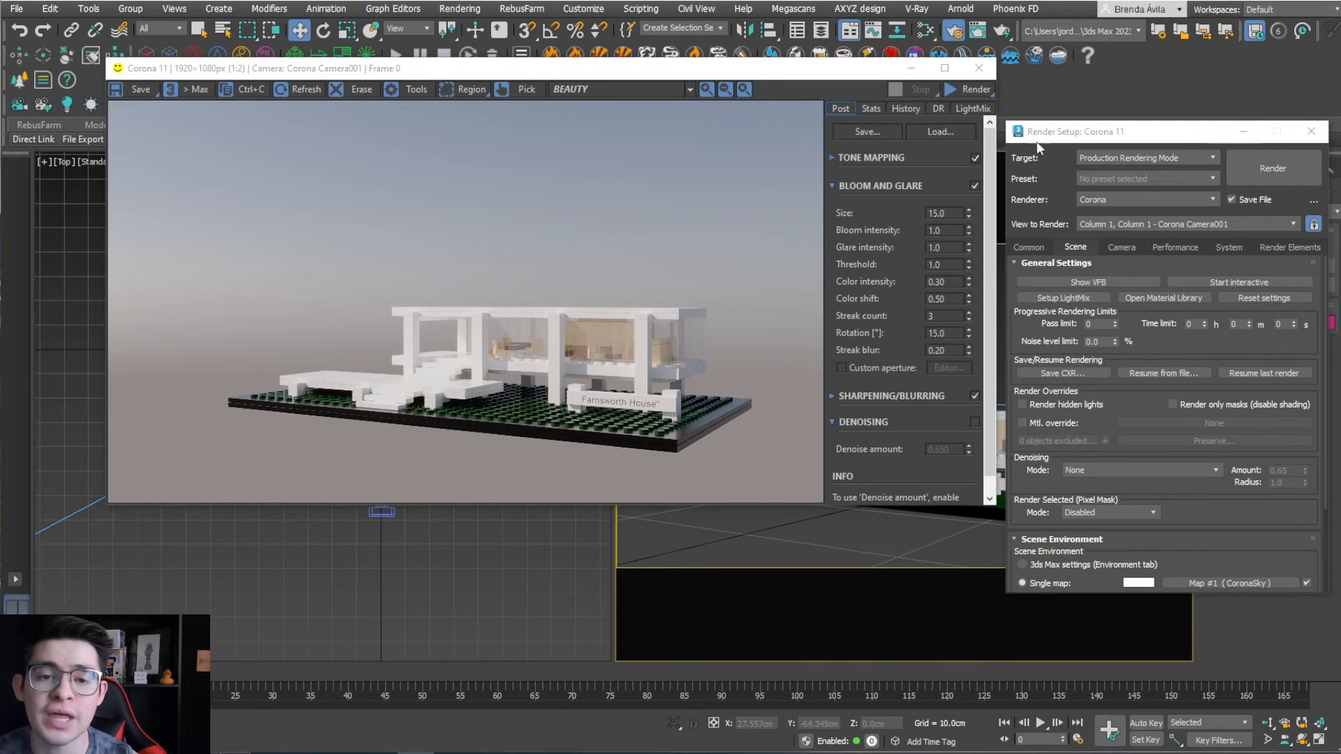
Set the noise level limit to 7% and the denoising mode to Corona High Quality with an amount of 1.0.
{"action": "left_click_drag", "start_coordinate": [1044, 133], "coordinate": [1041, 72]}
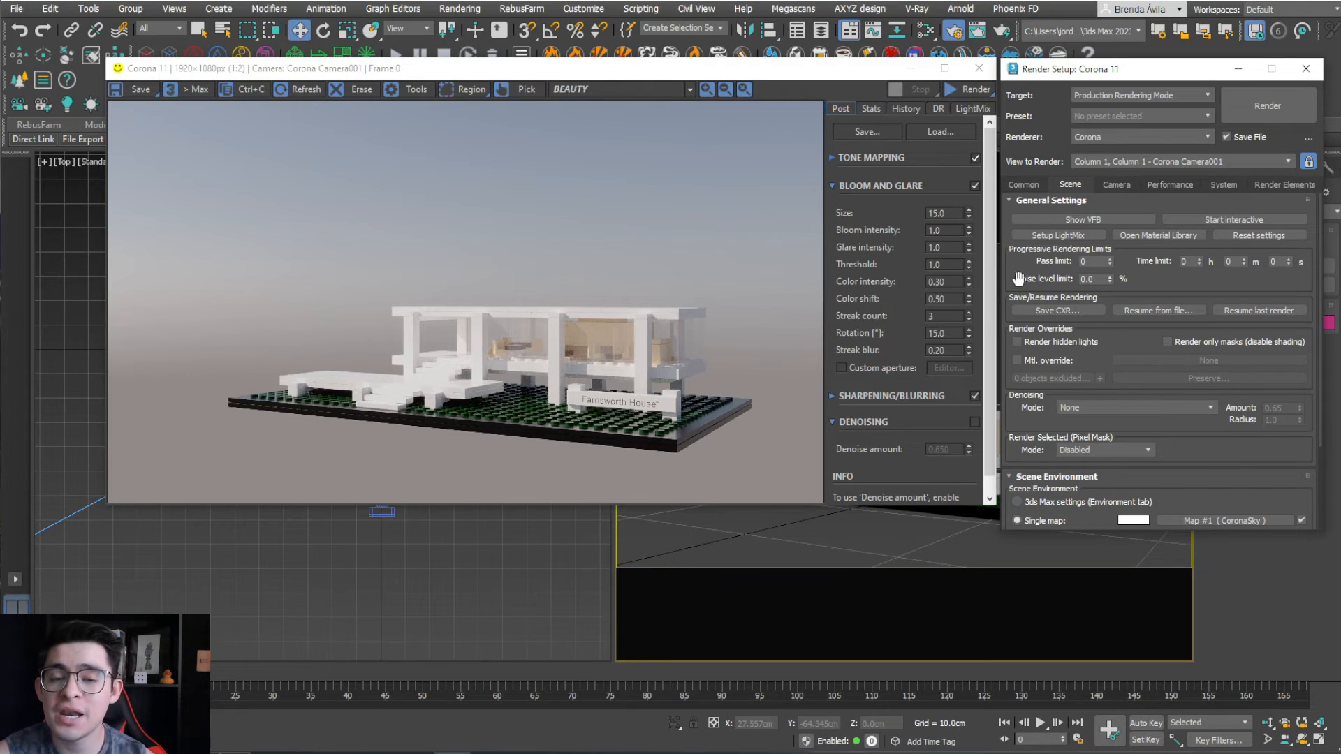
{"action": "double_click", "coordinate": [1089, 279]}
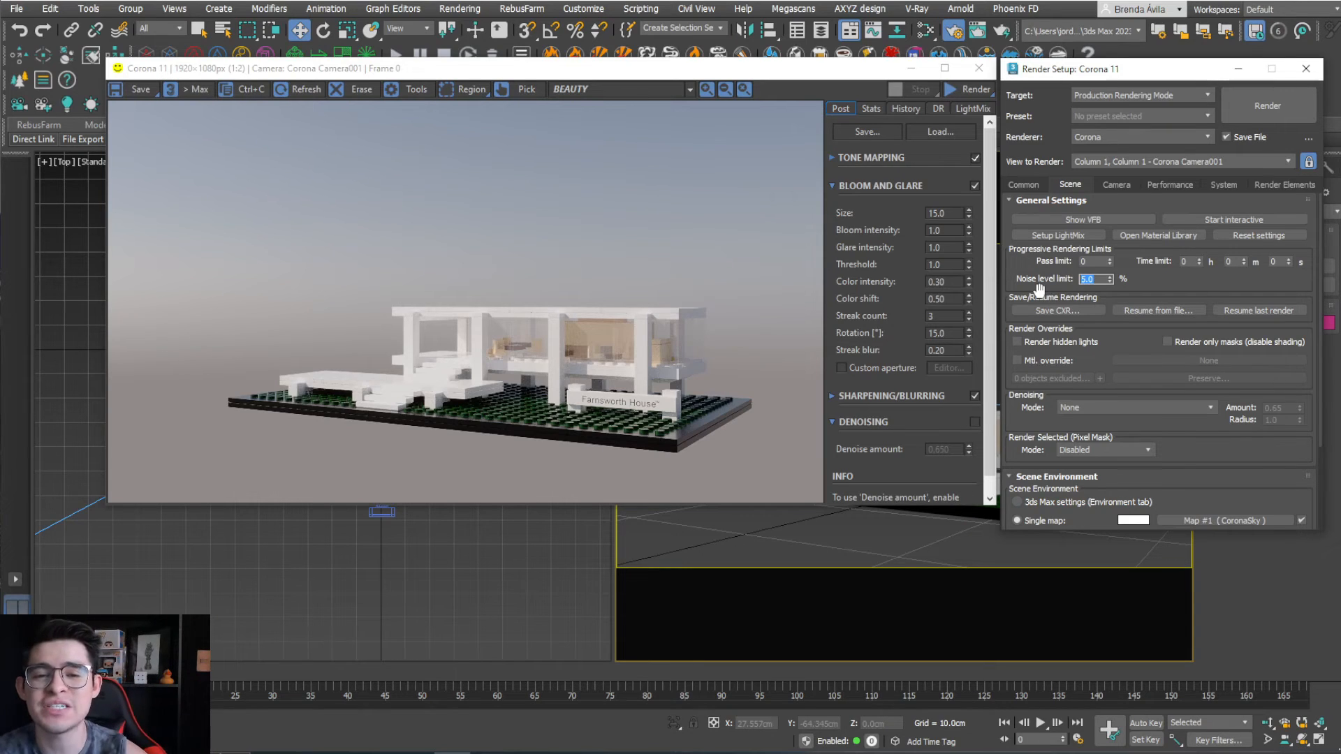
{"action": "type", "text": "7"}
{"action": "key", "text": "Return"}
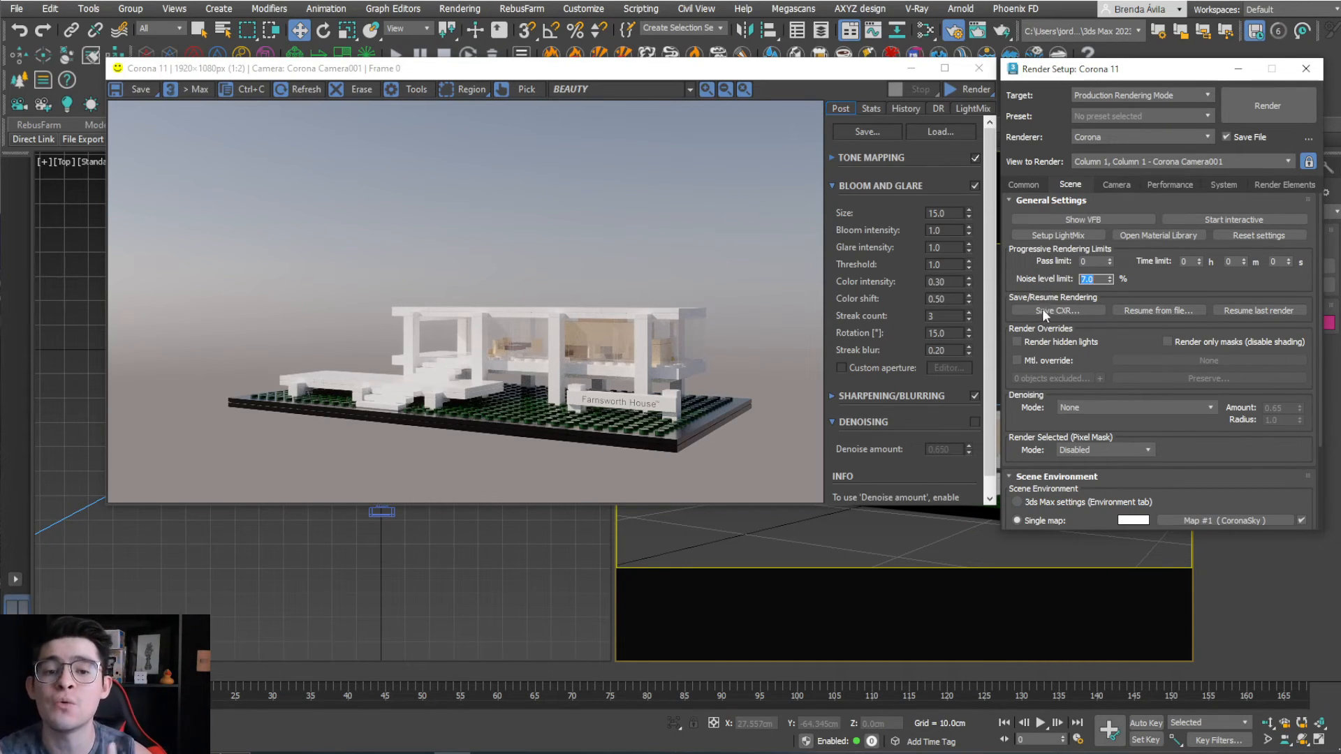
{"action": "left_click", "coordinate": [1075, 408]}
{"action": "left_click", "coordinate": [1065, 461]}
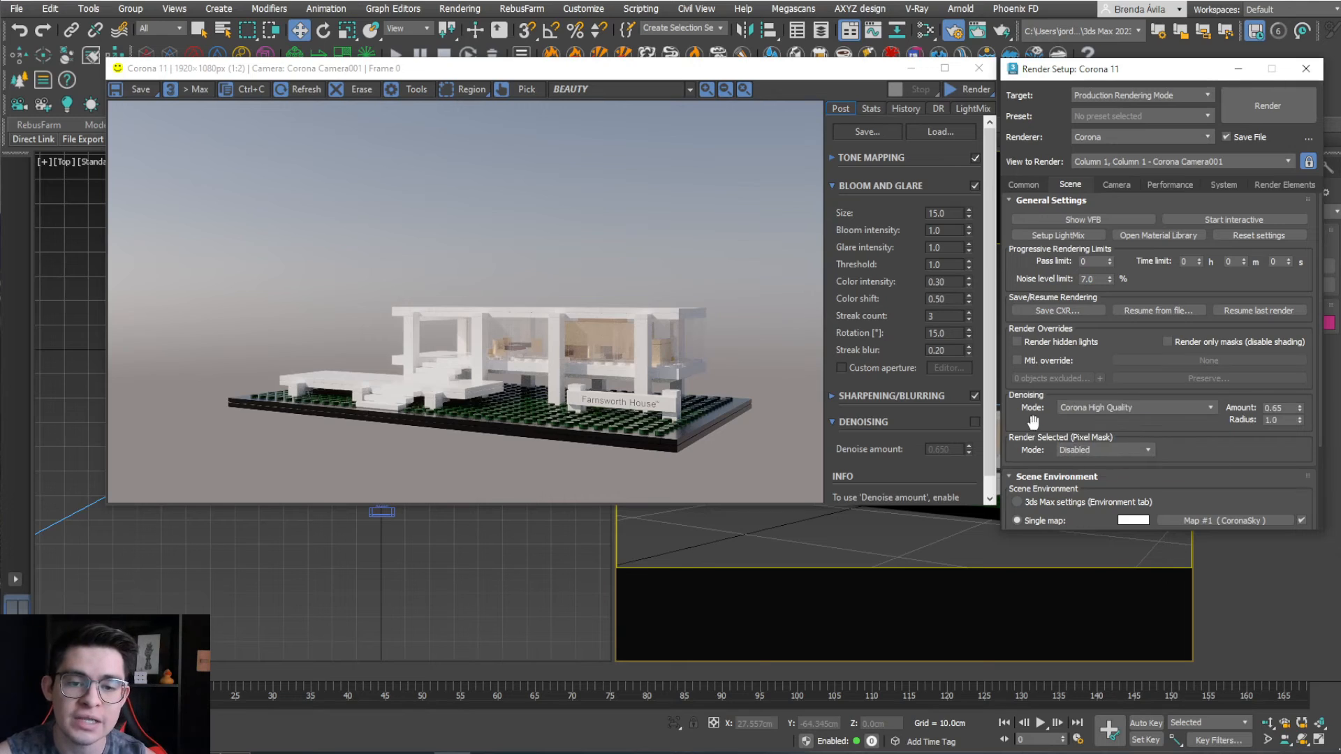
{"action": "double_click", "coordinate": [1276, 408]}
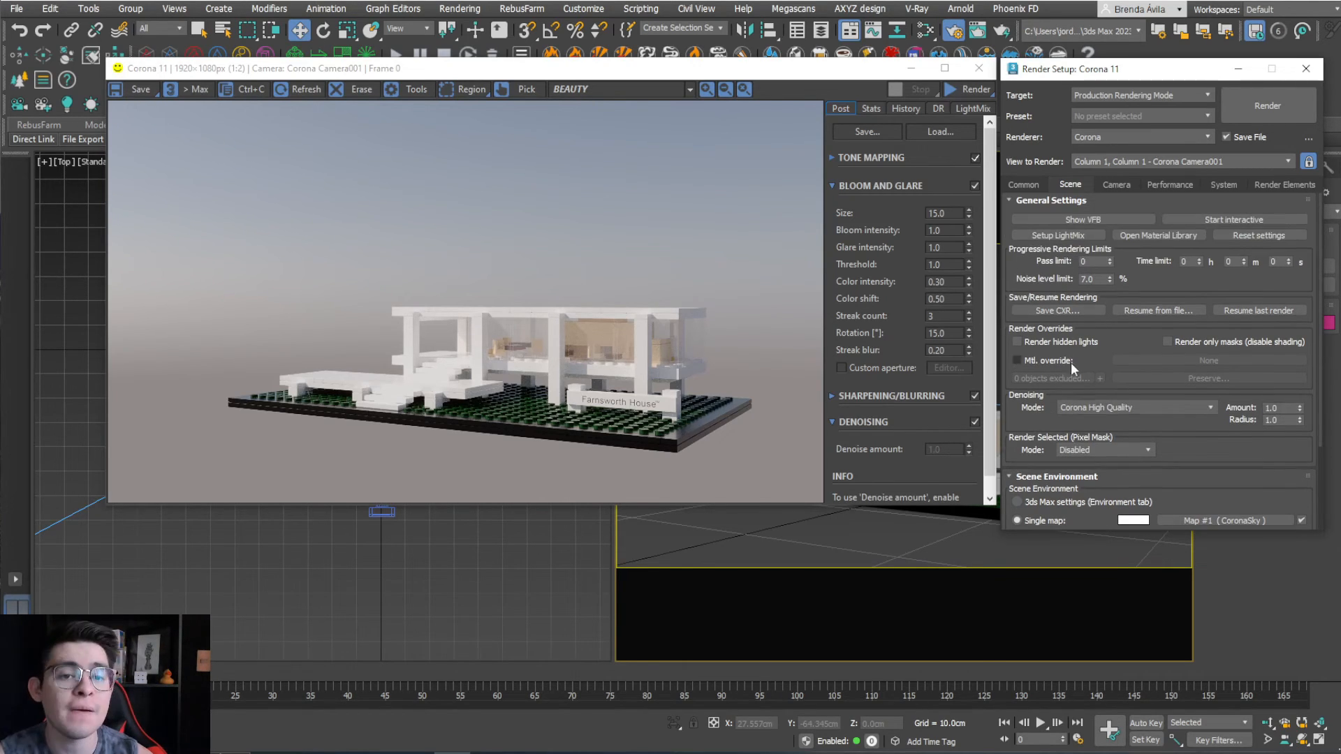
Close the render settings, select Corona Camera001 from its view and enable camera motion blur in its parameters.
{"action": "left_click", "coordinate": [1305, 68]}
{"action": "left_click_drag", "start_coordinate": [899, 70], "coordinate": [840, 223]}
{"action": "left_click", "coordinate": [672, 162]}
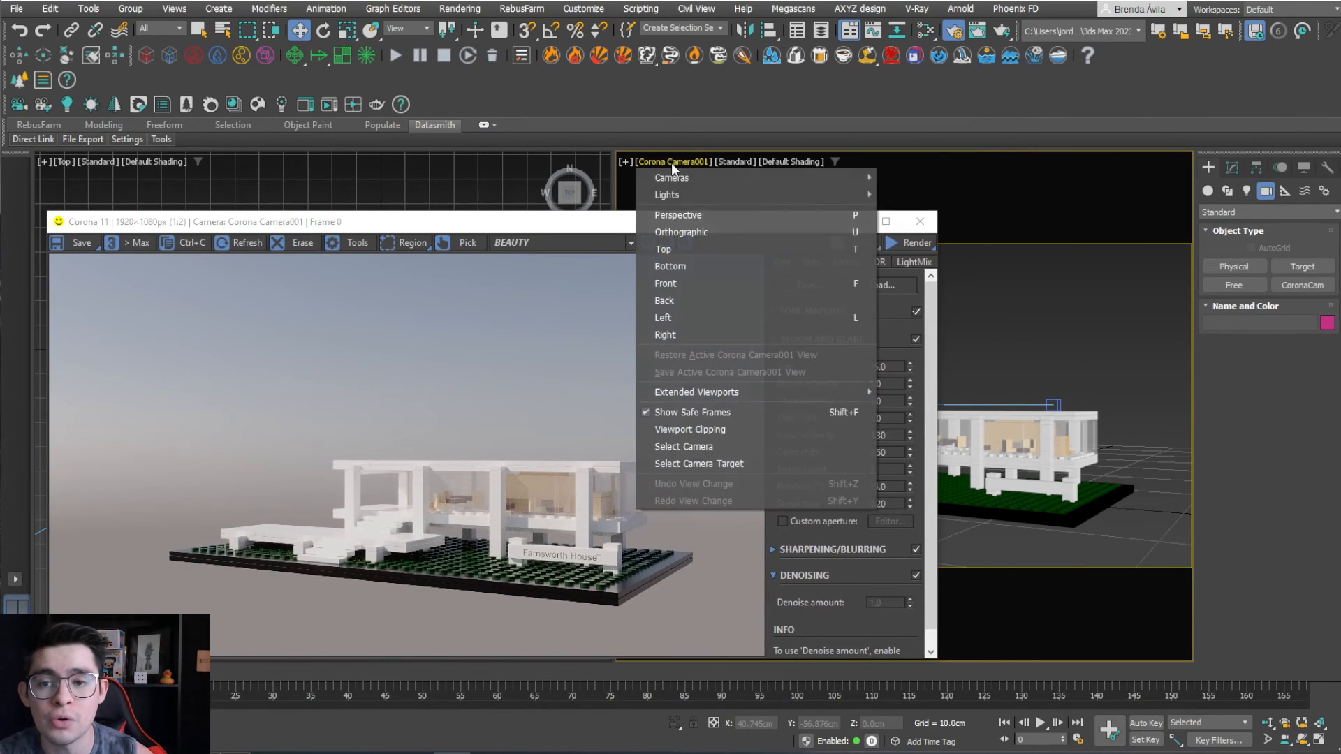
{"action": "left_click", "coordinate": [696, 446]}
{"action": "left_click", "coordinate": [1232, 168]}
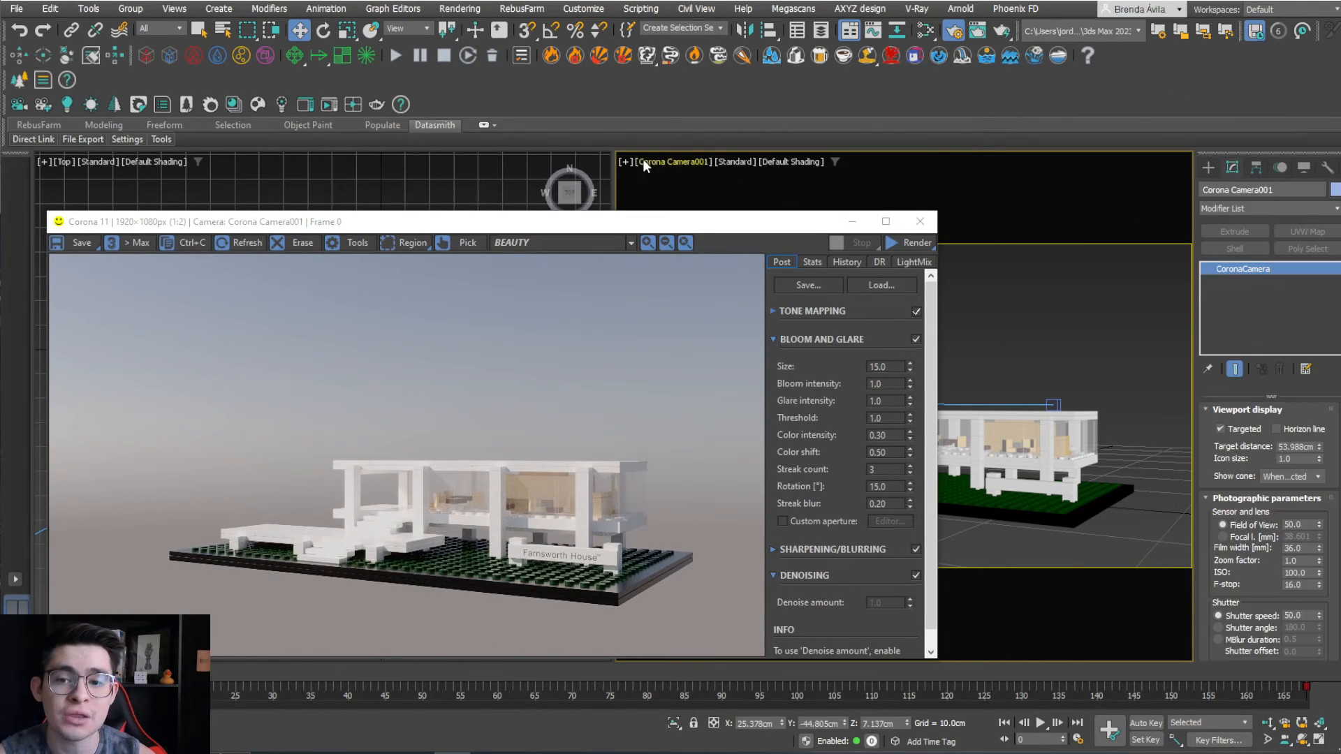
{"action": "scroll", "coordinate": [1200, 447], "scroll_direction": "down", "scroll_amount": 10}
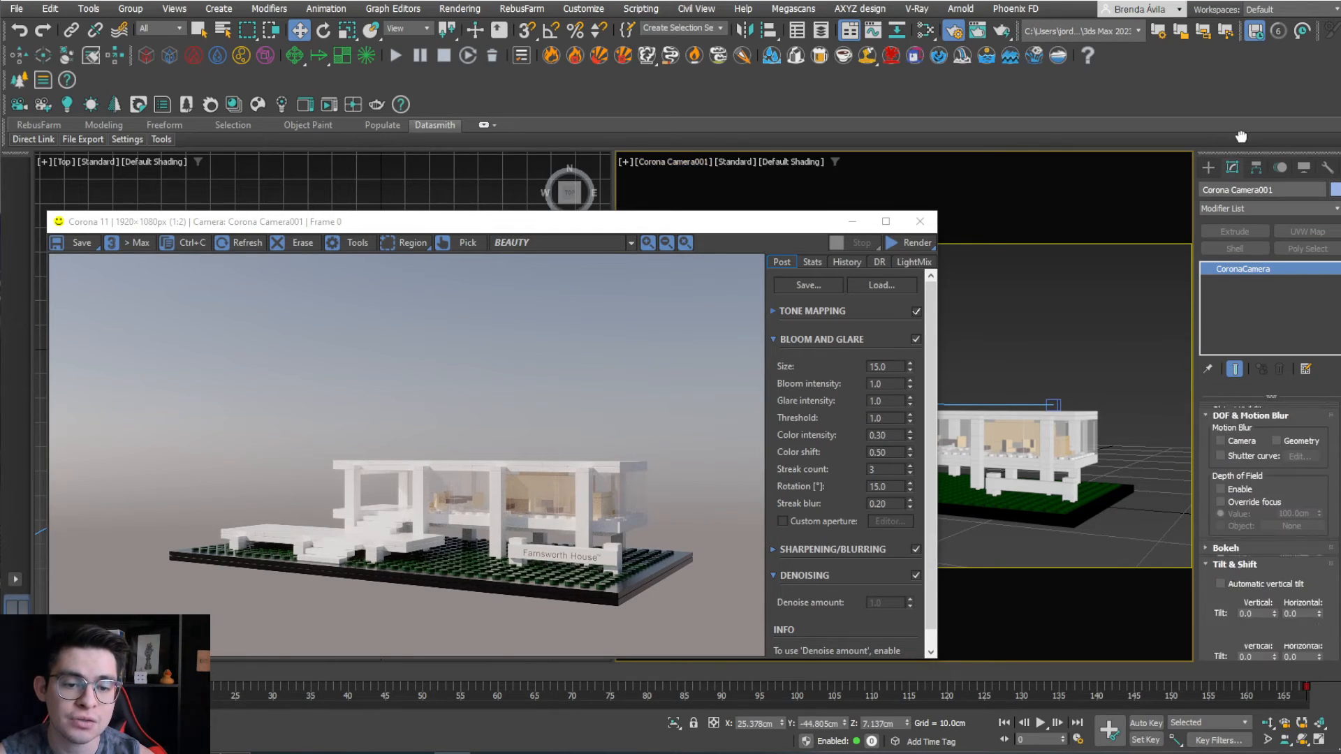
{"action": "scroll", "coordinate": [1206, 562], "scroll_direction": "up", "scroll_amount": 1}
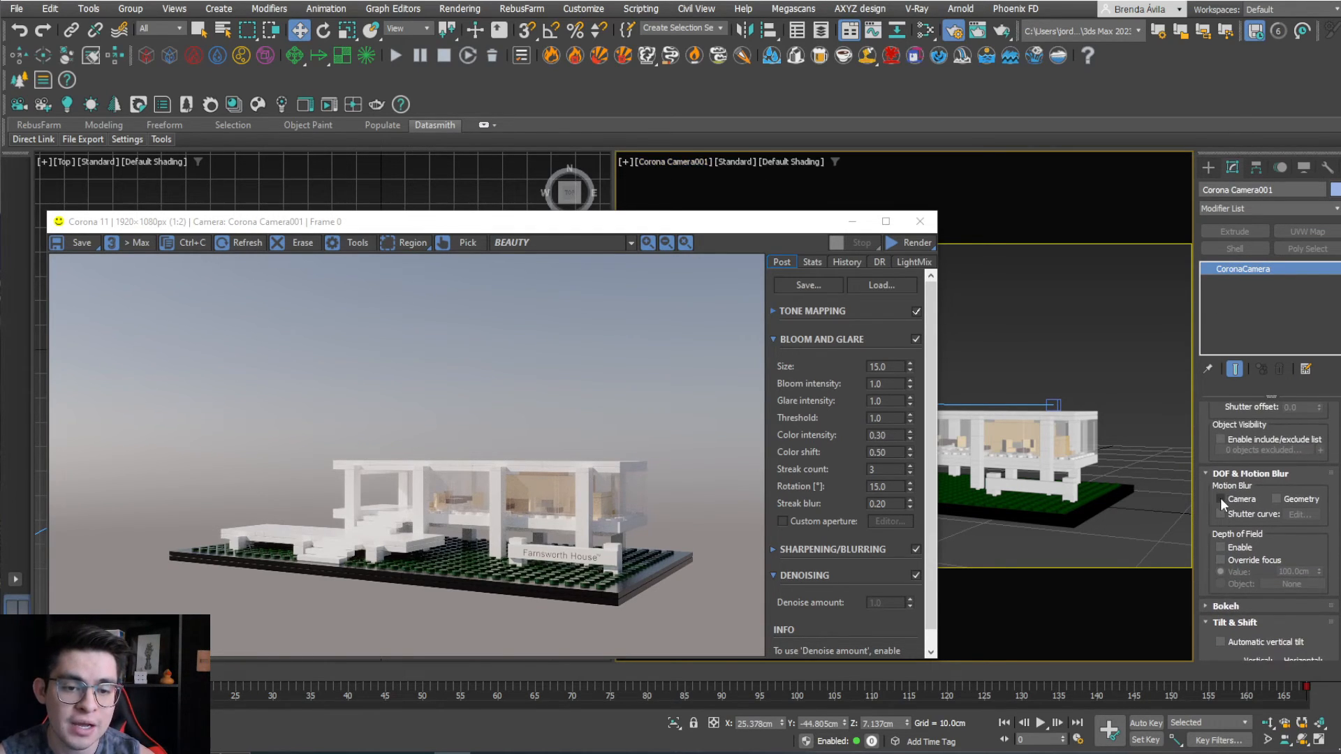
{"action": "left_click", "coordinate": [1220, 498]}
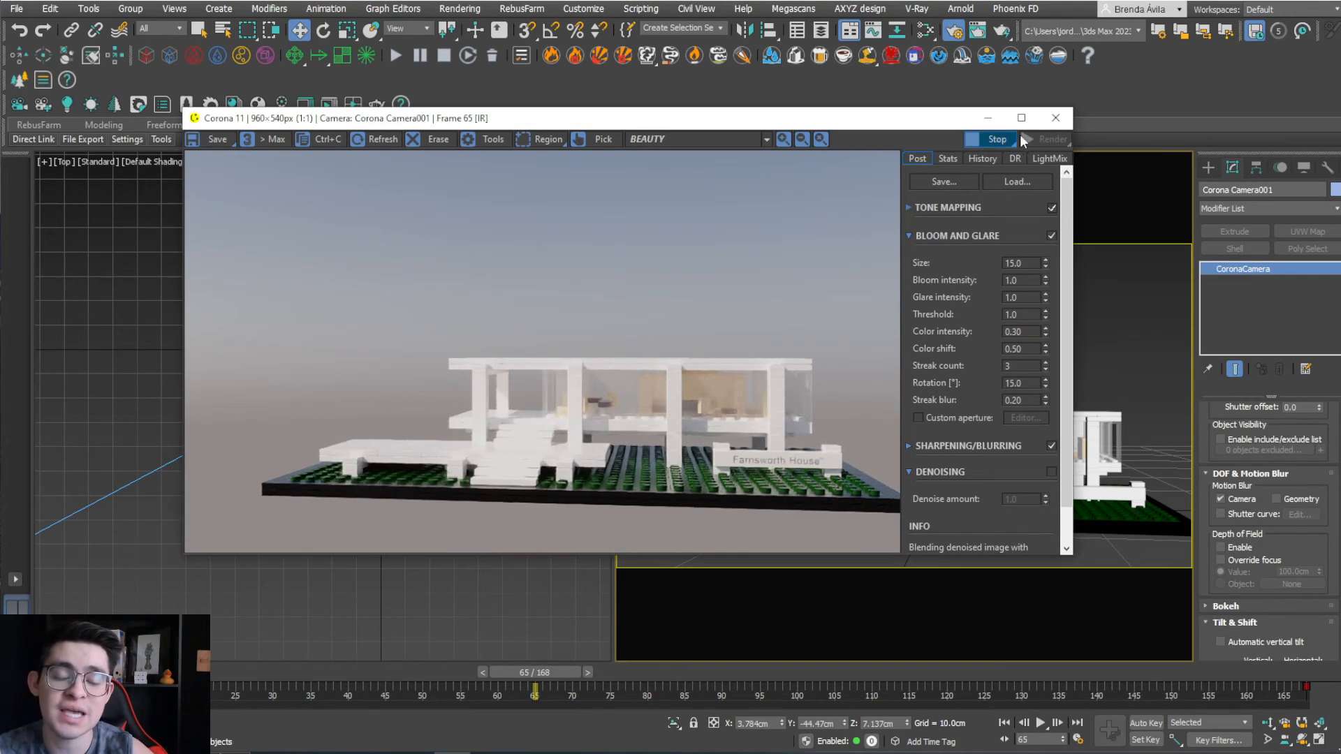
Close the interactive render window and look through the rendered frames in the ANIMACIONES\01 folder in File Explorer.
{"action": "left_click", "coordinate": [1055, 118]}
{"action": "left_click", "coordinate": [967, 337]}
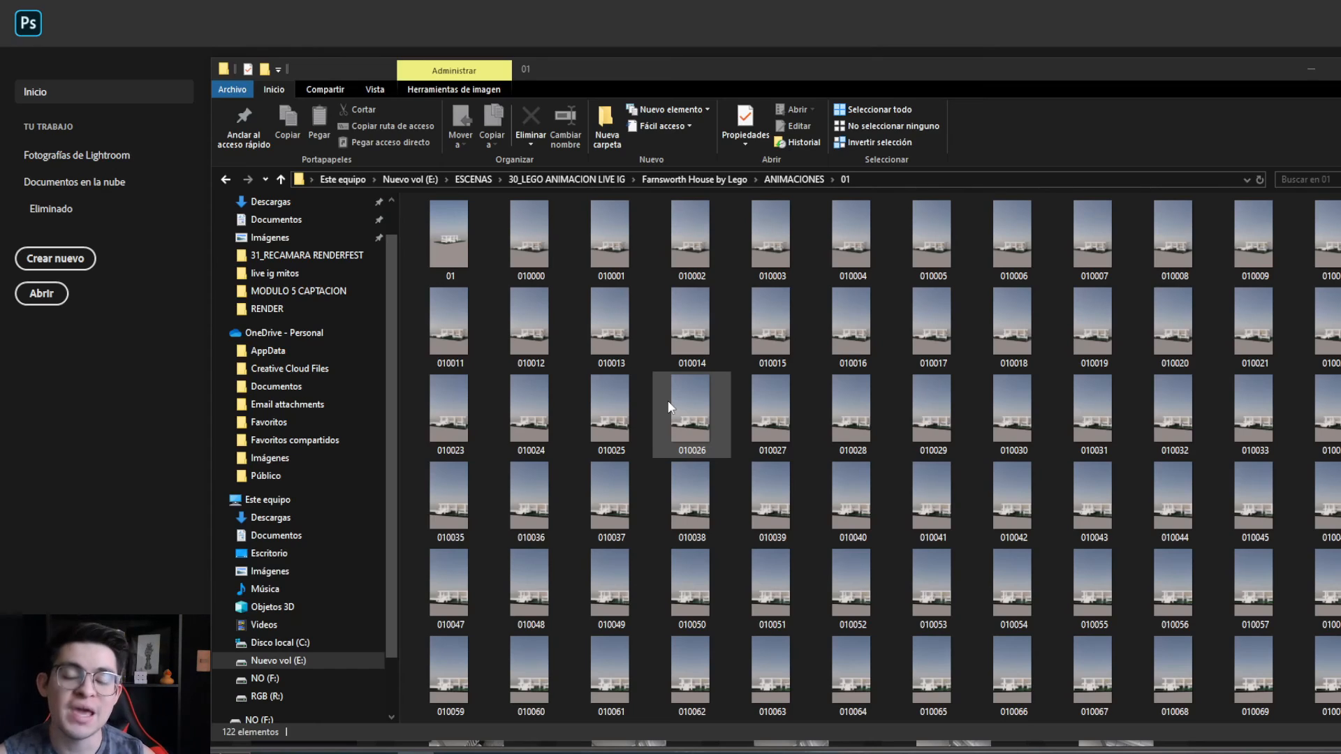
{"action": "scroll", "coordinate": [1050, 413], "scroll_direction": "down", "scroll_amount": 5}
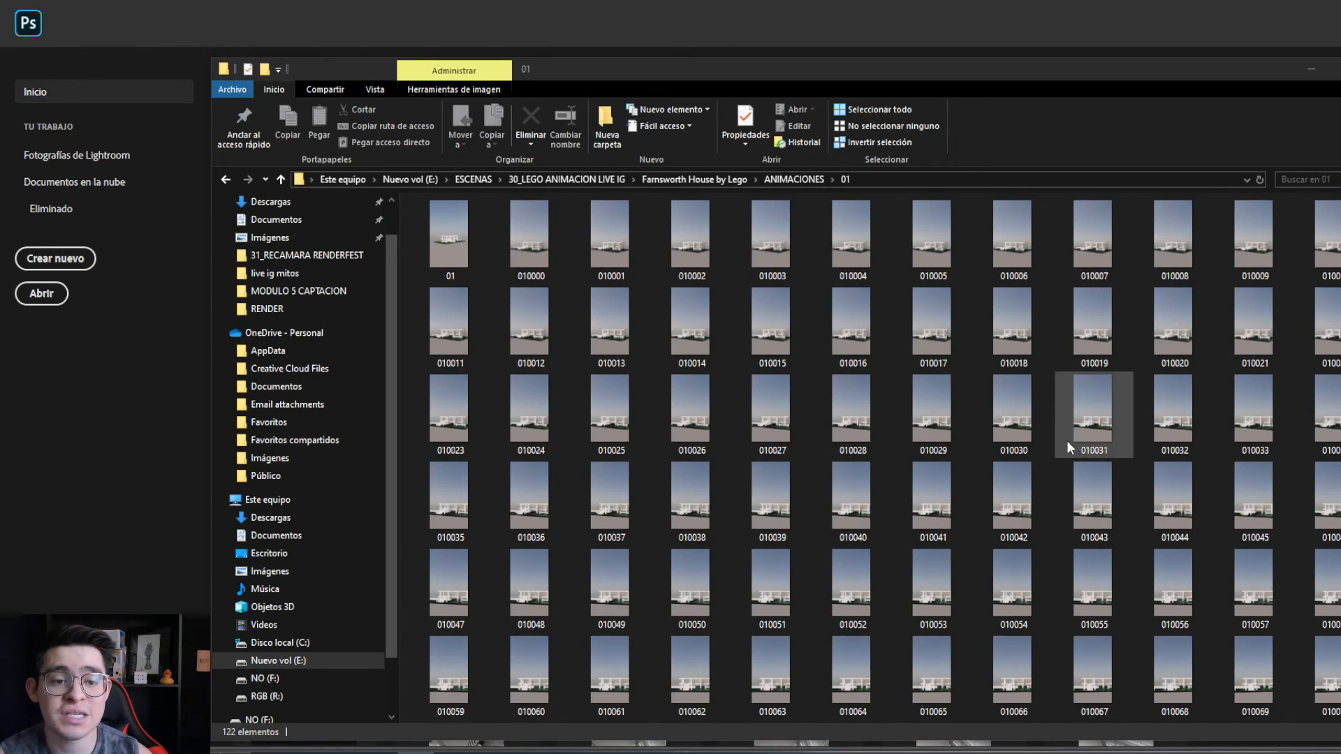
{"action": "scroll", "coordinate": [1060, 463], "scroll_direction": "up", "scroll_amount": 5}
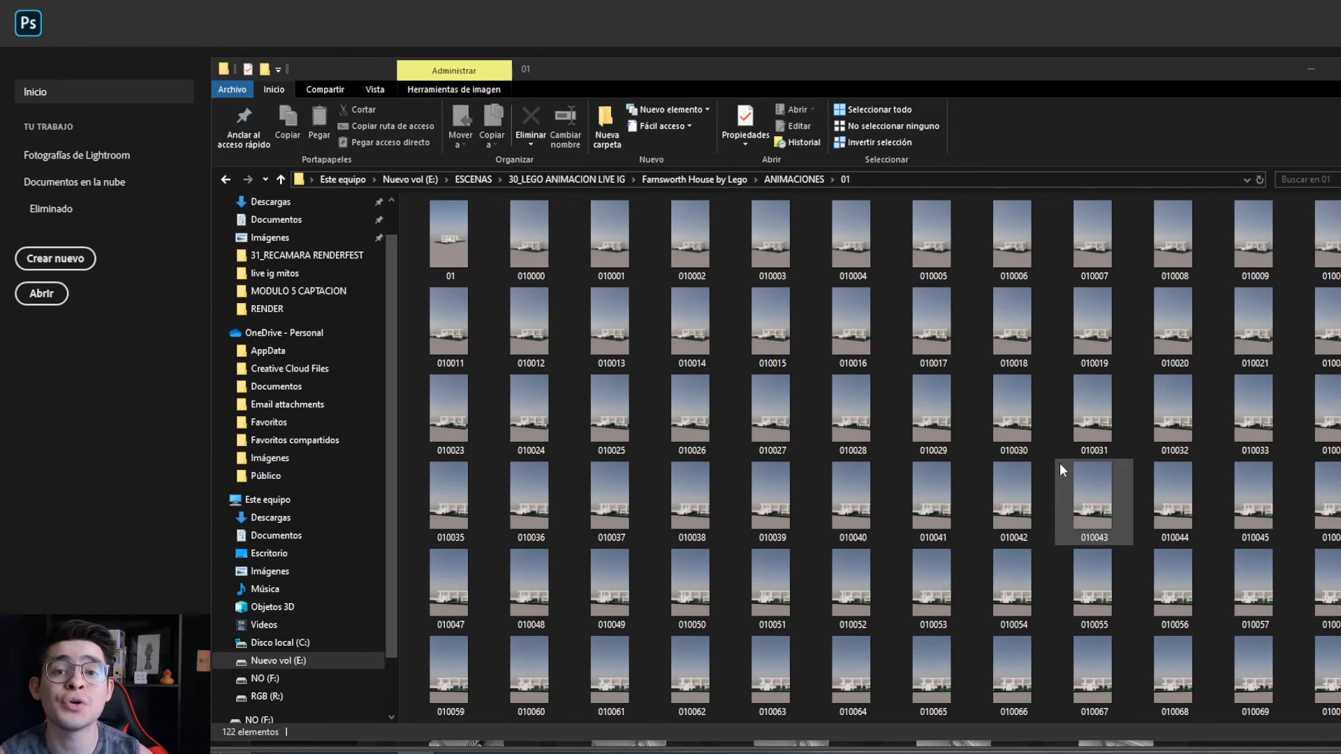
In Photoshop, open the rendered JPEG frames from the ANIMACIONES\01 folder as an image sequence, selecting frame 010076 and a frame rate of 24 fps.
{"action": "left_click", "coordinate": [35, 290]}
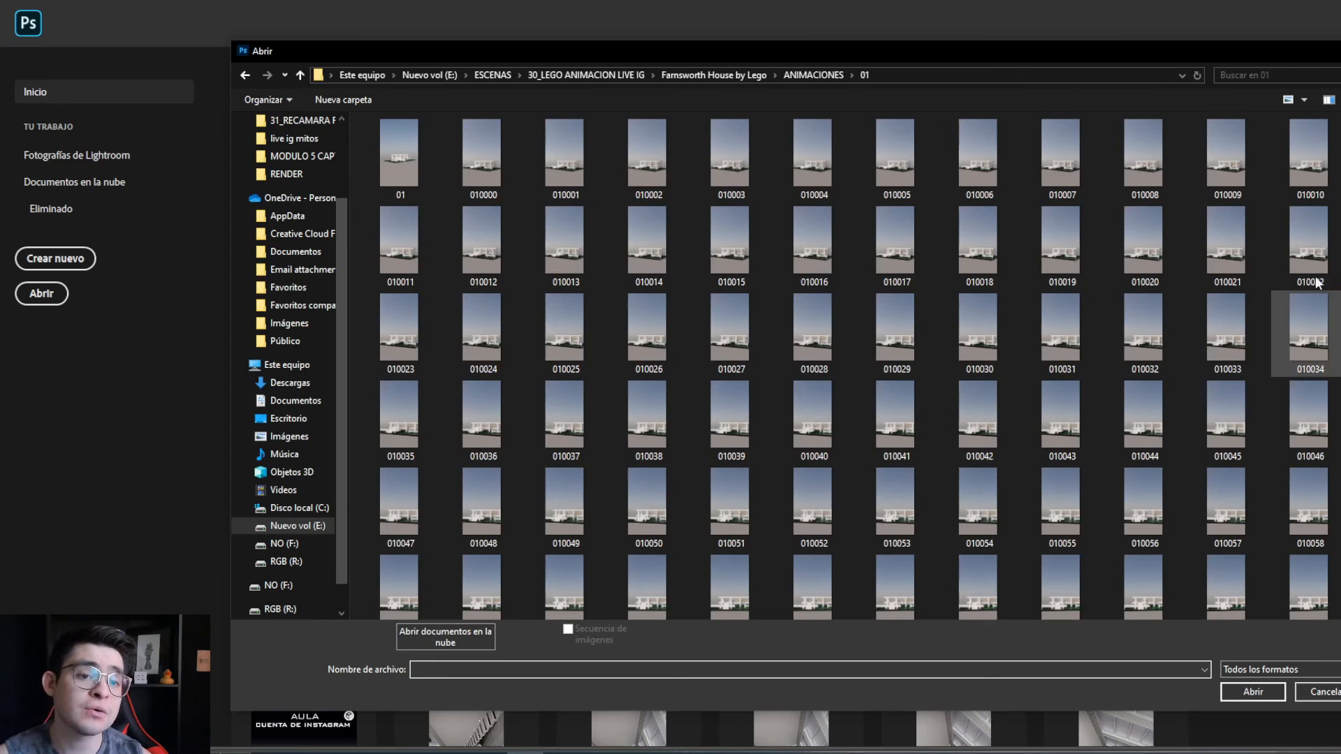
{"action": "scroll", "coordinate": [1299, 286], "scroll_direction": "down", "scroll_amount": 5}
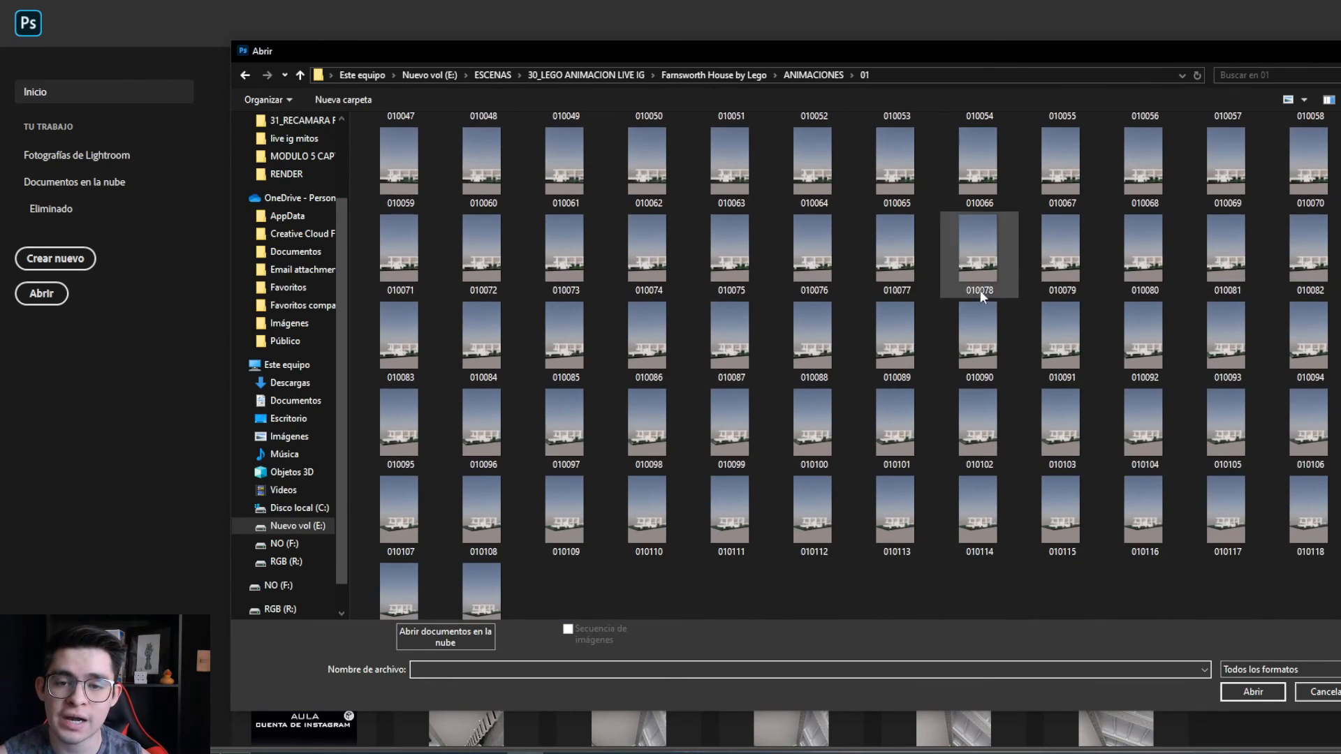
{"action": "left_click", "coordinate": [810, 265]}
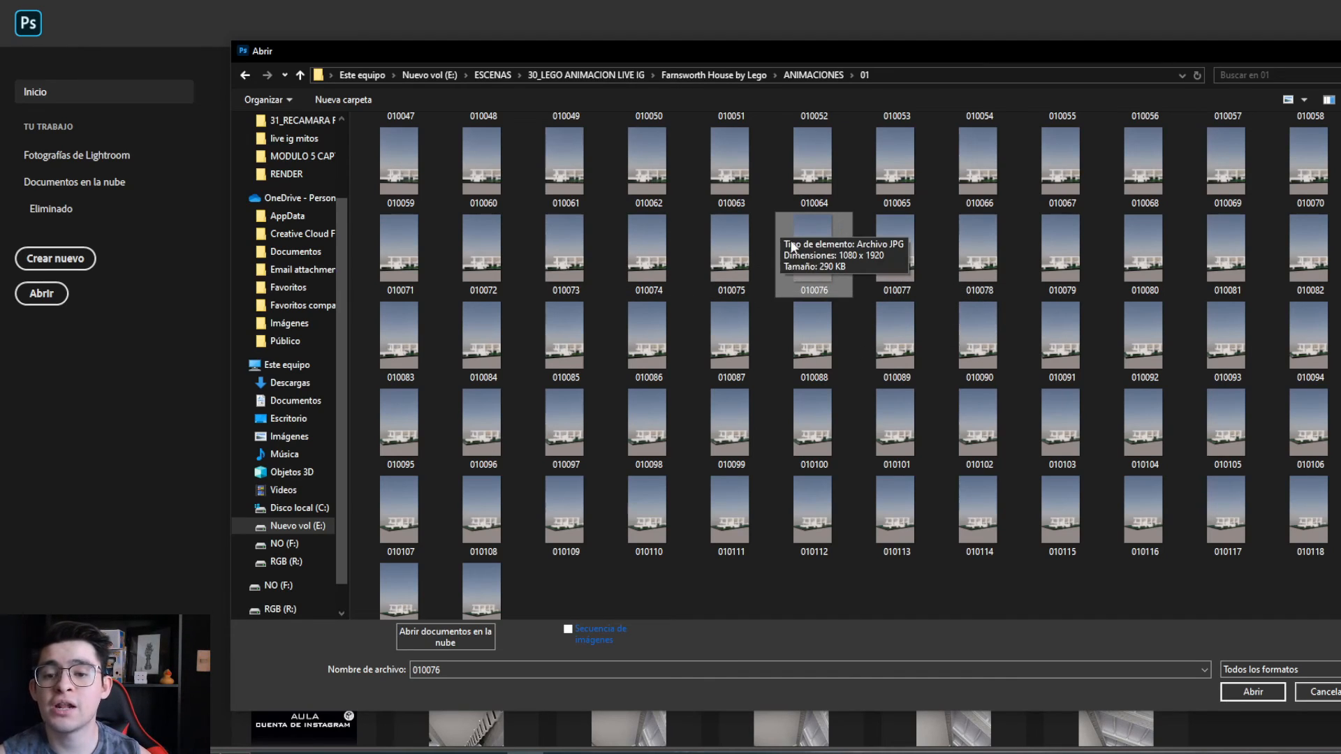
{"action": "left_click", "coordinate": [568, 630]}
{"action": "key", "text": "Return"}
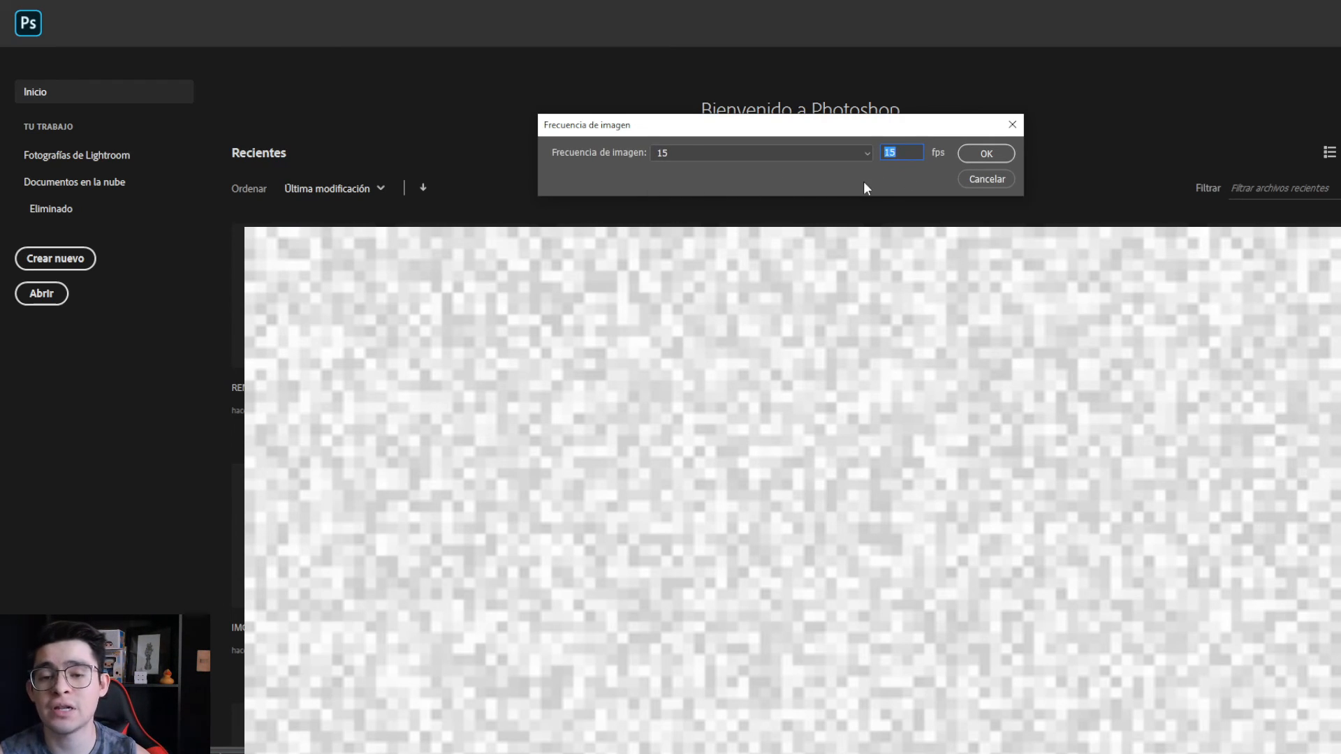
{"action": "type", "text": "24"}
{"action": "left_click", "coordinate": [982, 154]}
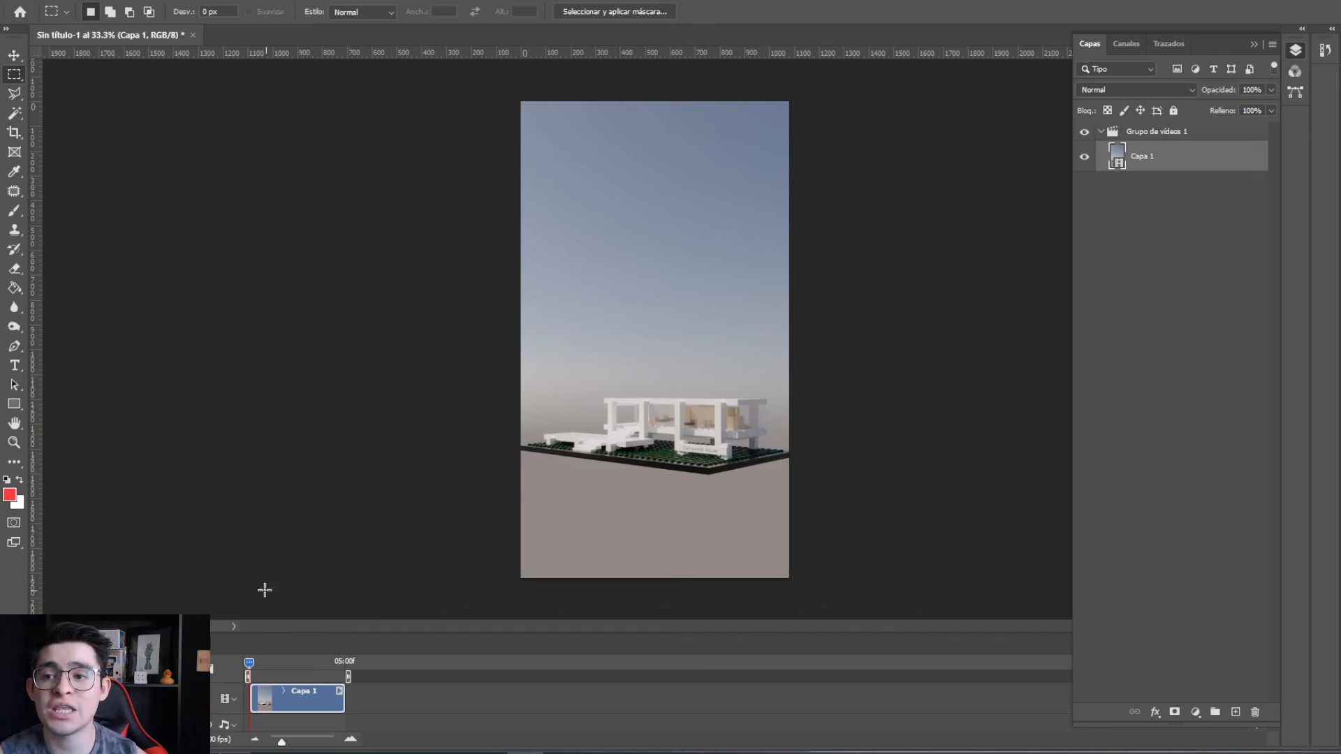
Display the timeline and play back the imported frame sequence to review the house animation.
{"action": "left_click", "coordinate": [305, 3]}
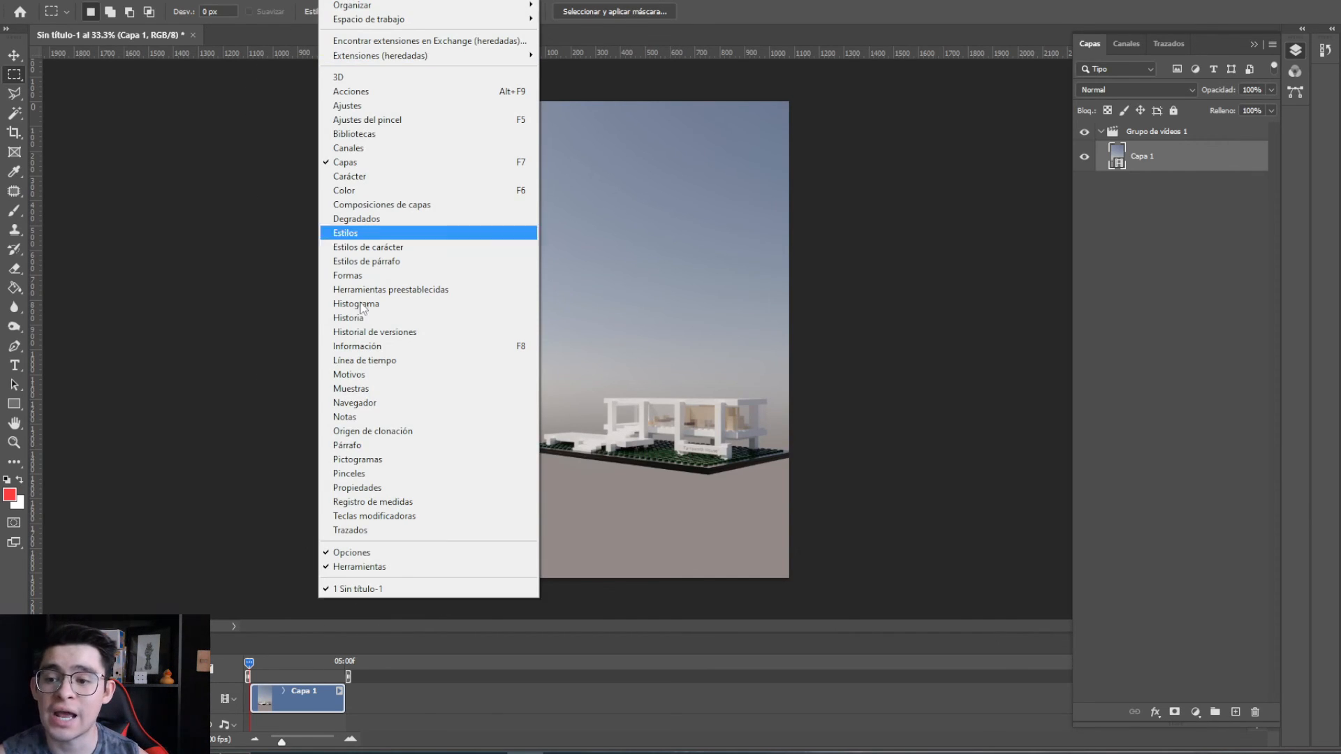
{"action": "left_click", "coordinate": [363, 358]}
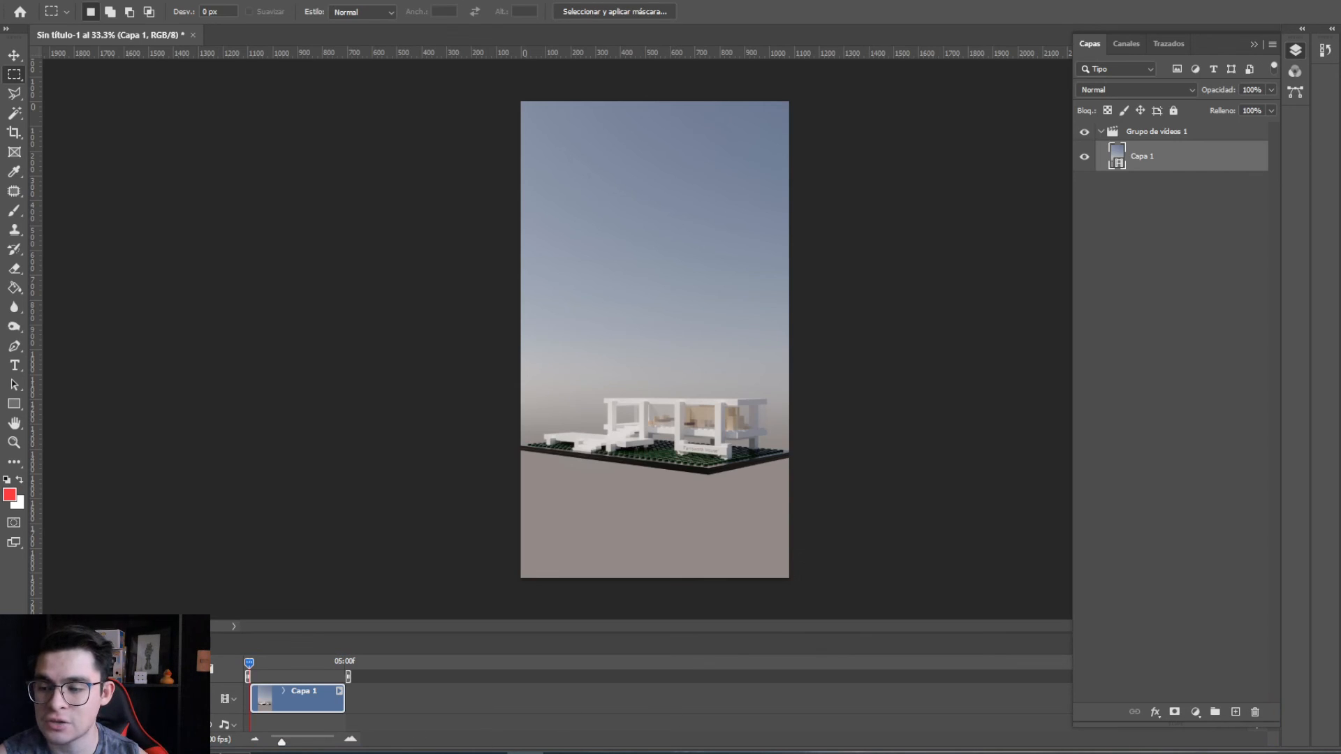
{"action": "key", "text": "space"}
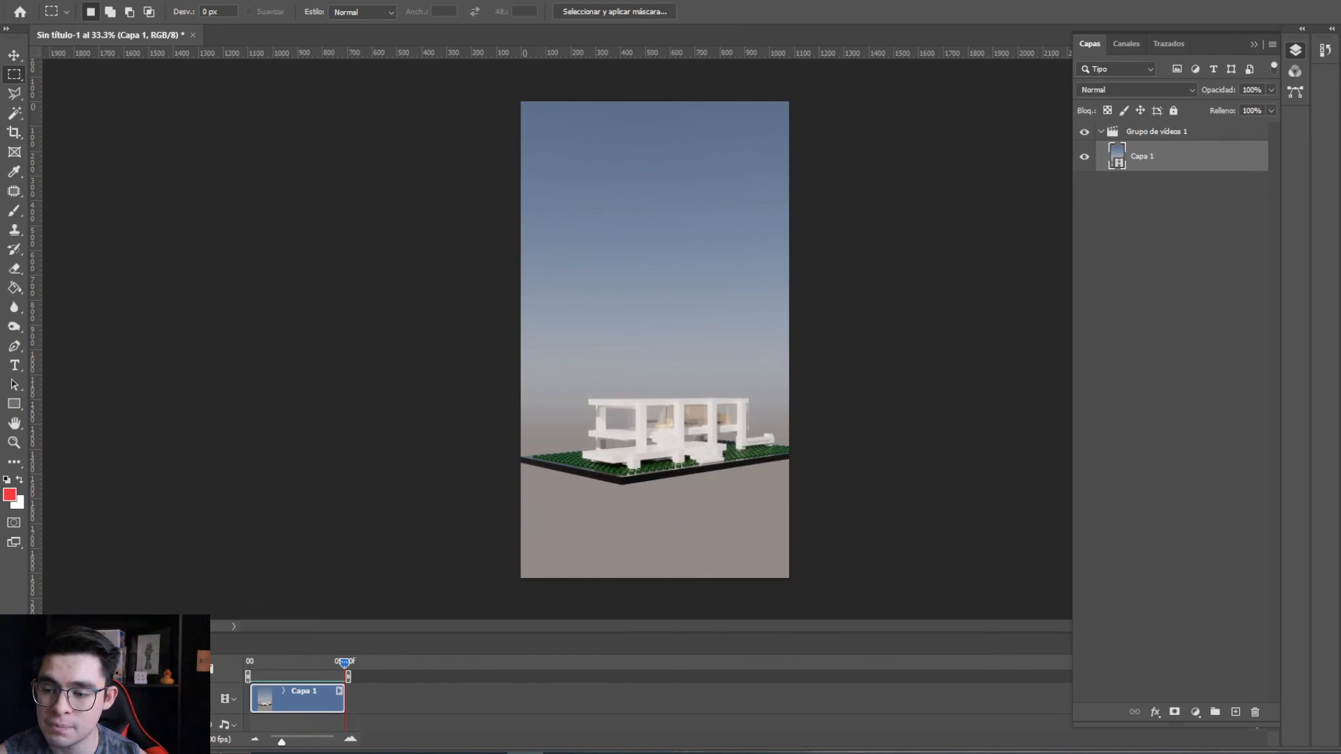
{"action": "key", "text": "space"}
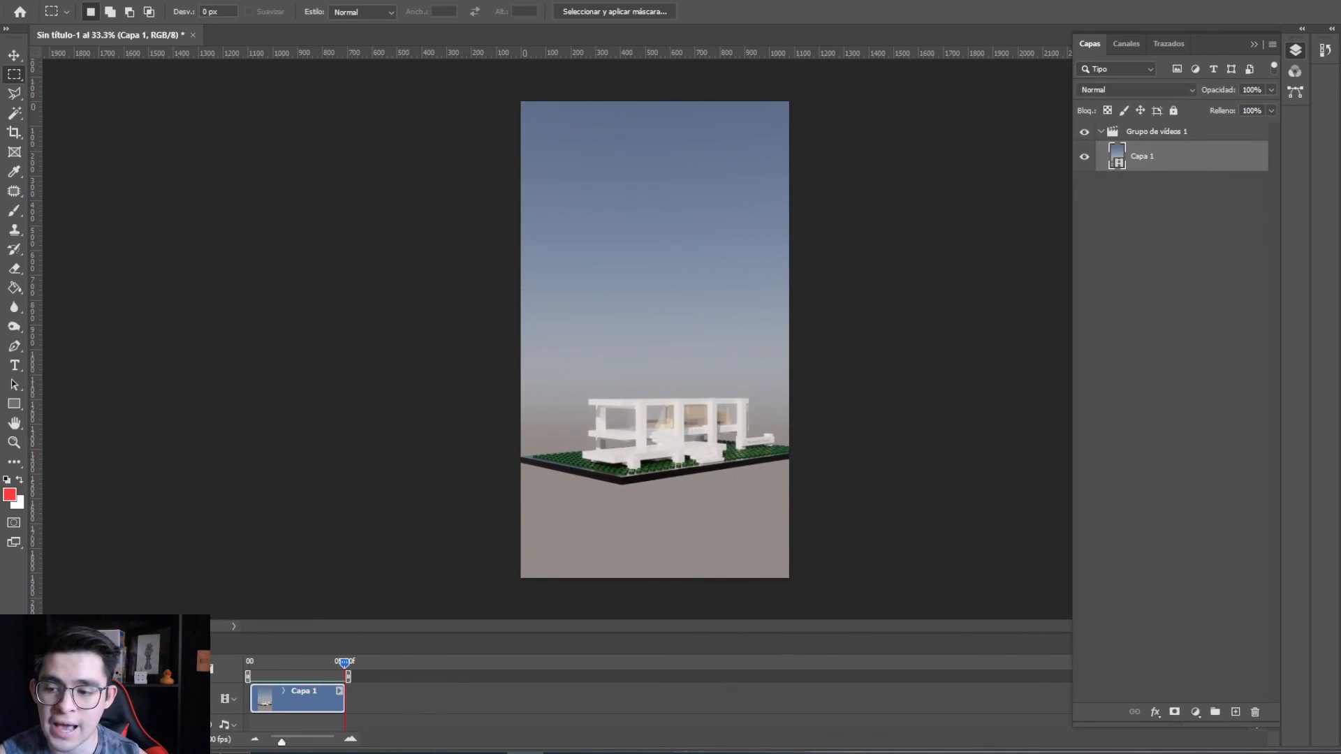
{"action": "key", "text": "space"}
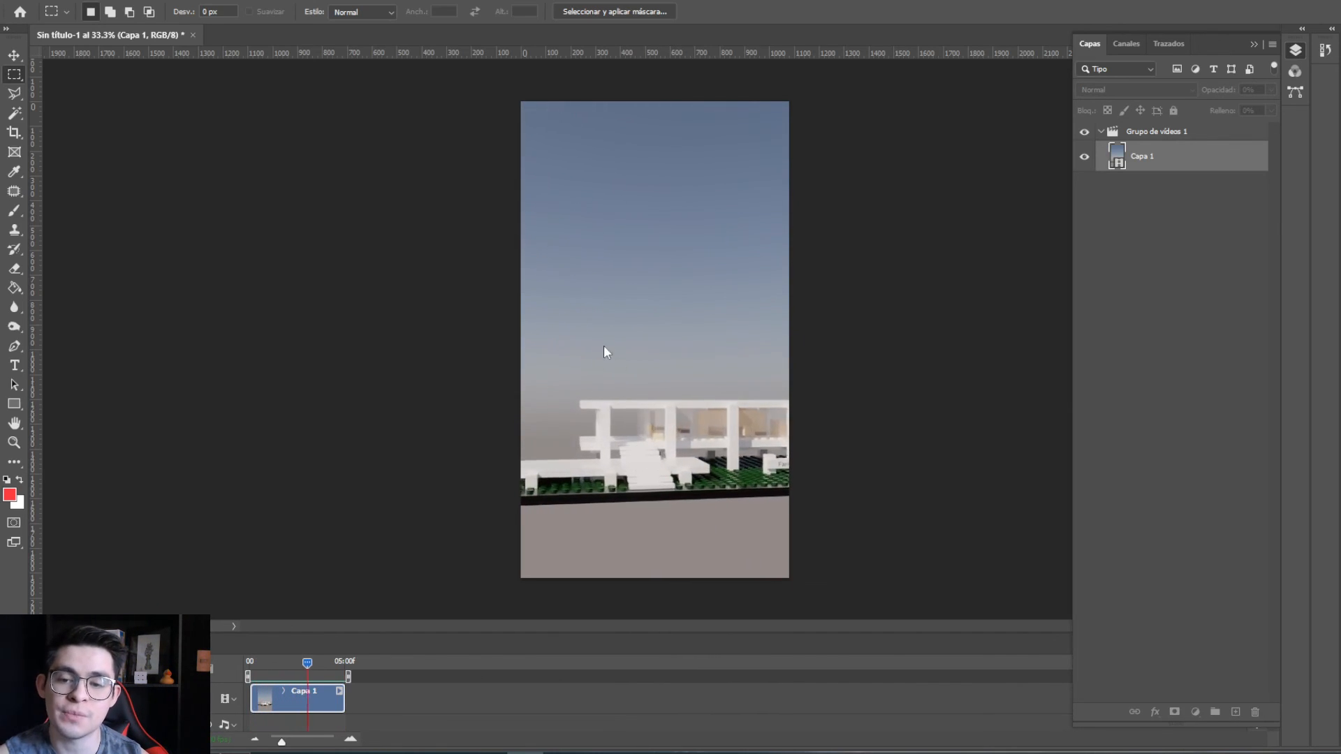
Open the Render Video export settings for the imported frame sequence.
{"action": "left_click", "coordinate": [36, 0]}
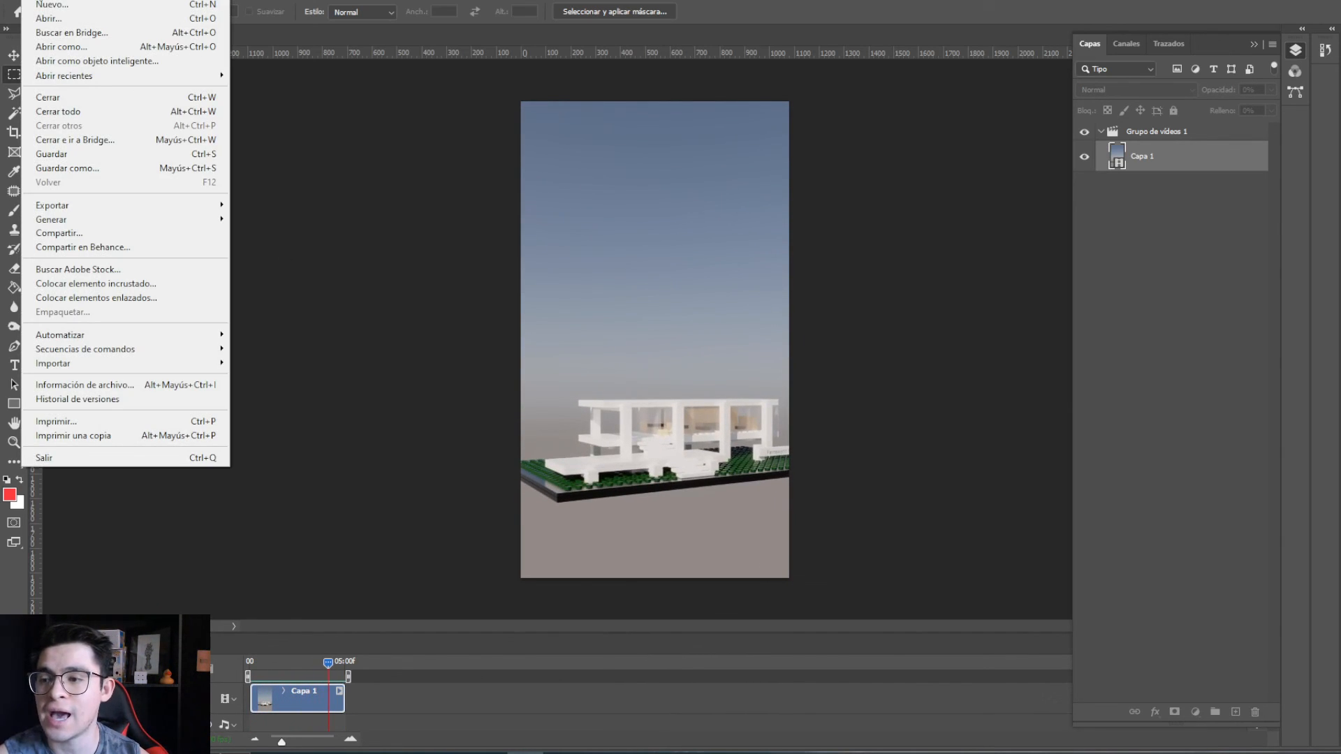
{"action": "mouse_move", "coordinate": [148, 206]}
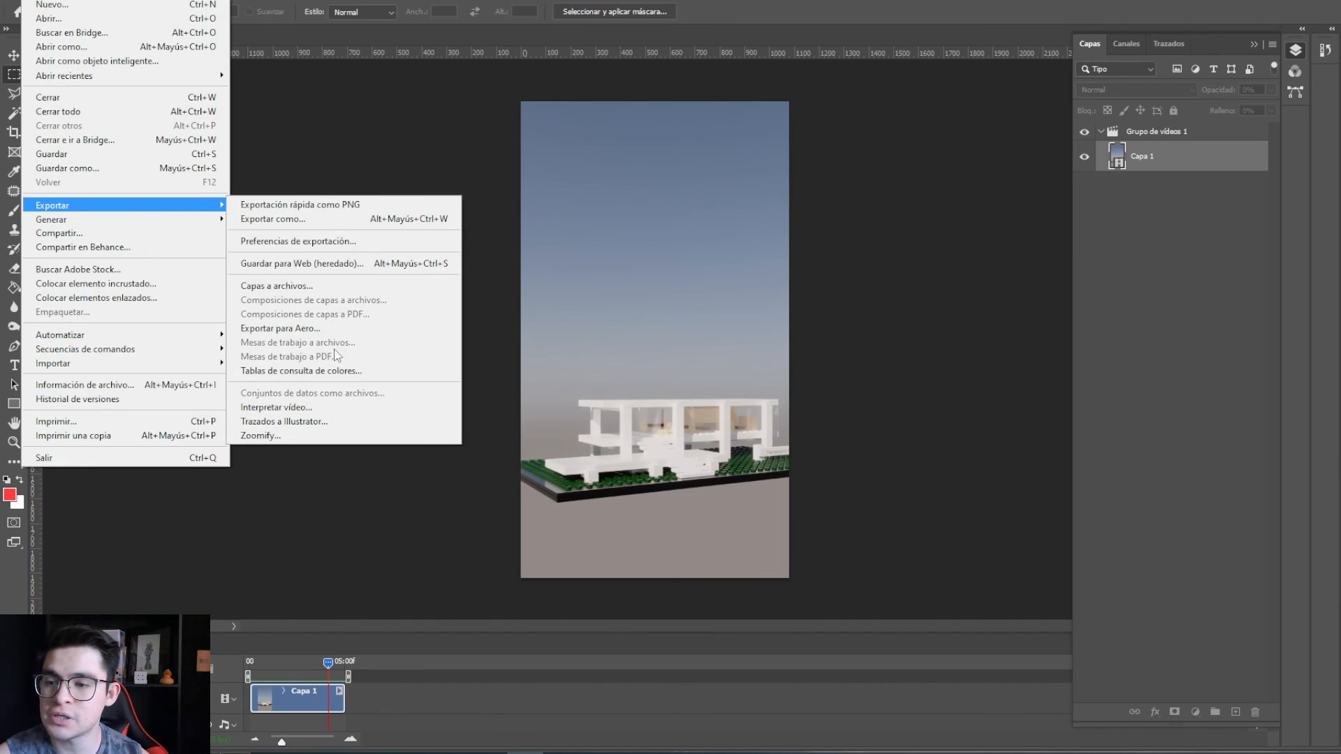
{"action": "left_click", "coordinate": [314, 409]}
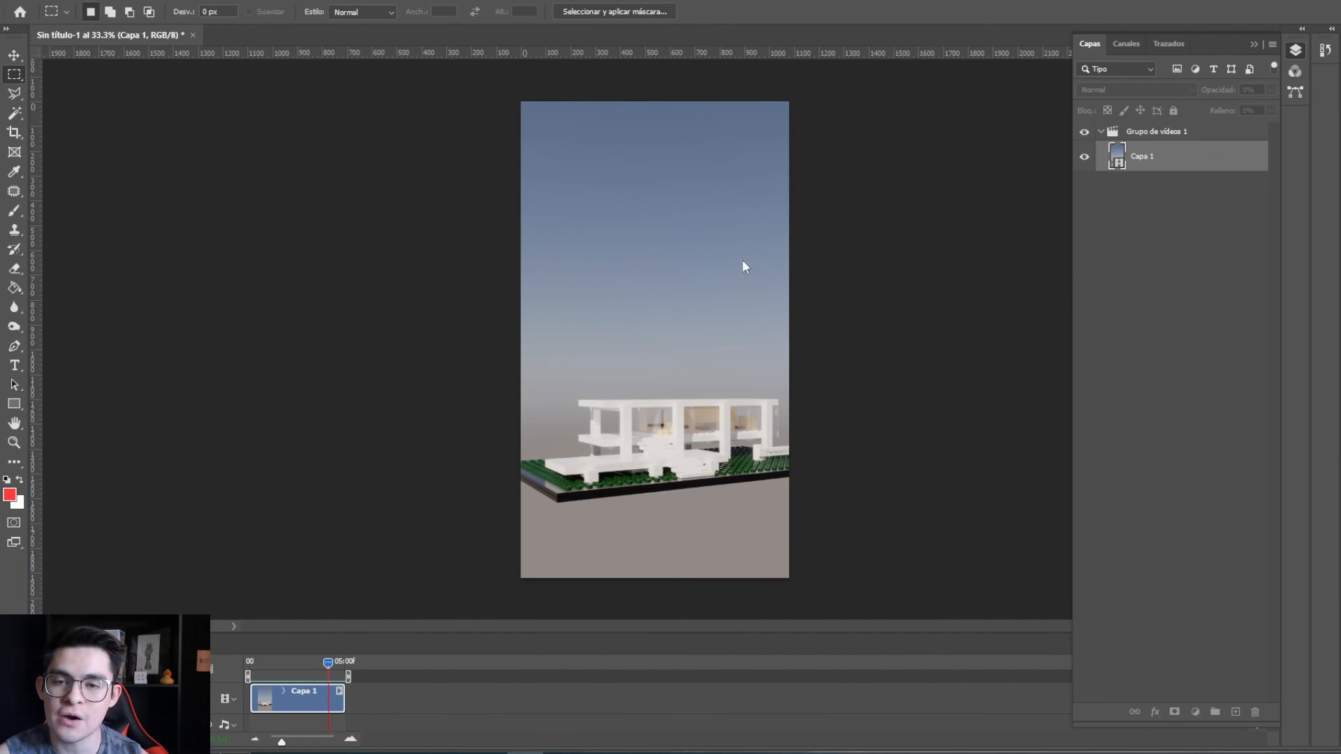